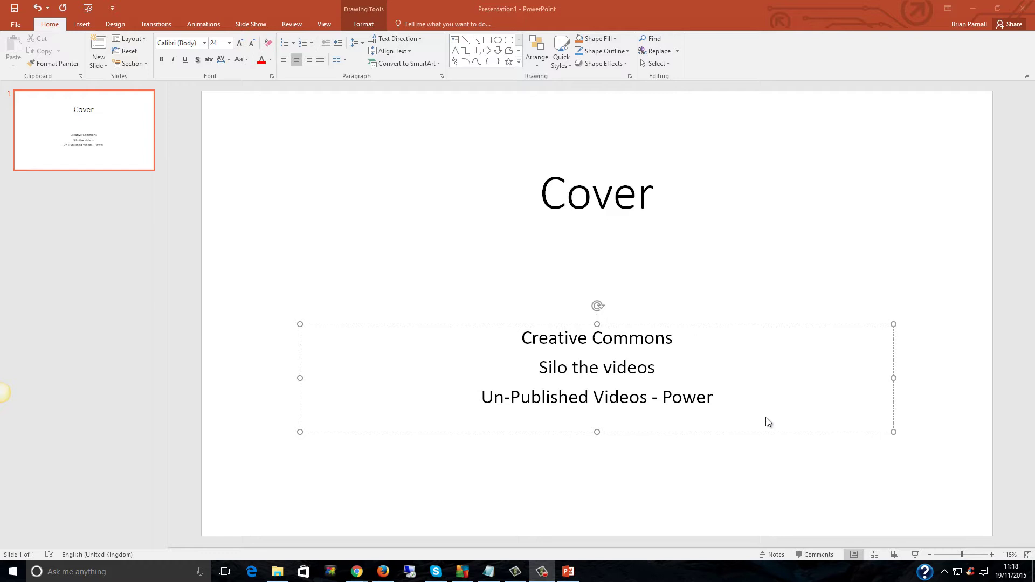
Append "- Playlist" to the "Silo the videos" line in the slide's subtitle text
click(669, 370)
text(- )
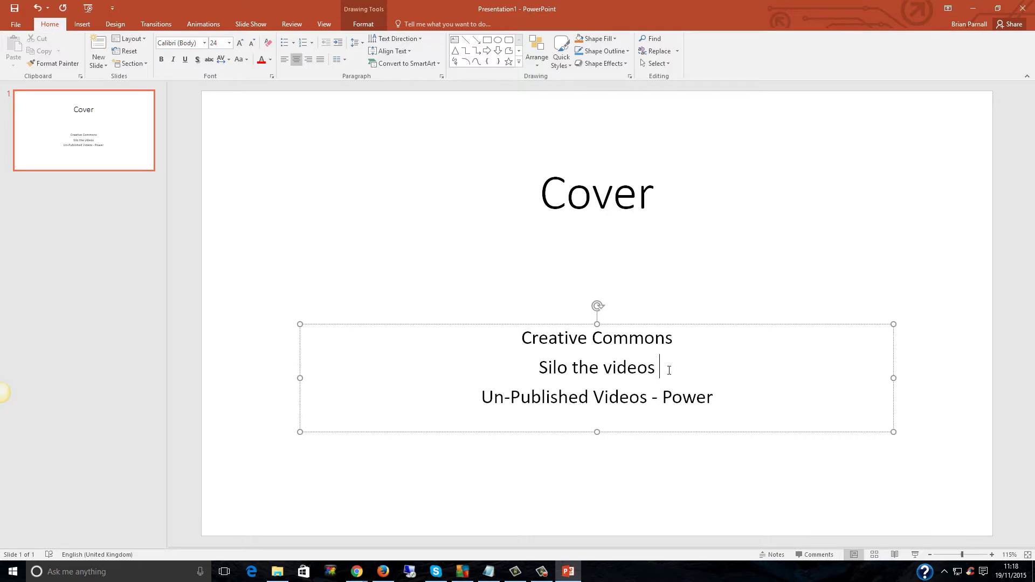
text(Playlist)
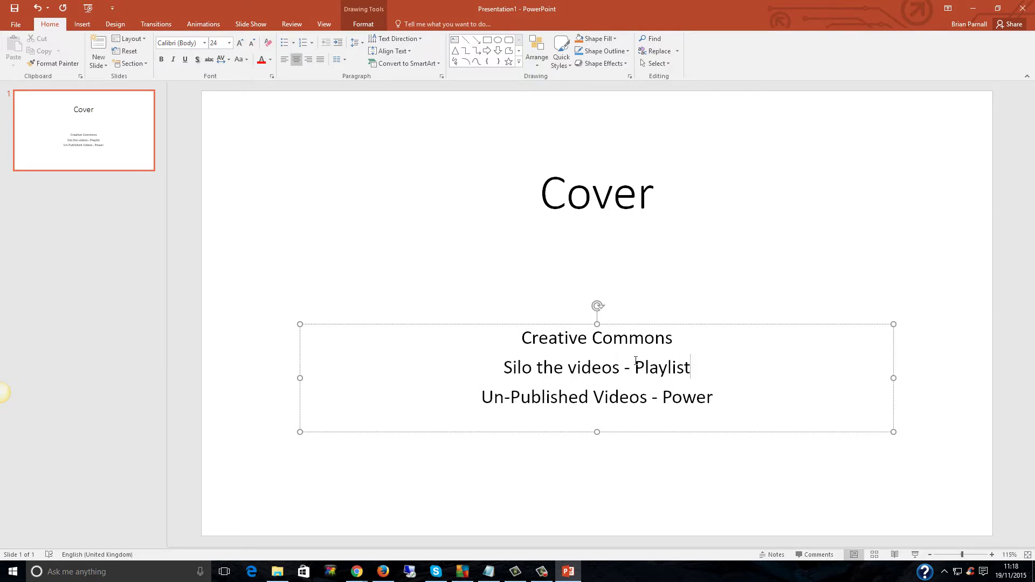
drag(636, 364, 693, 366)
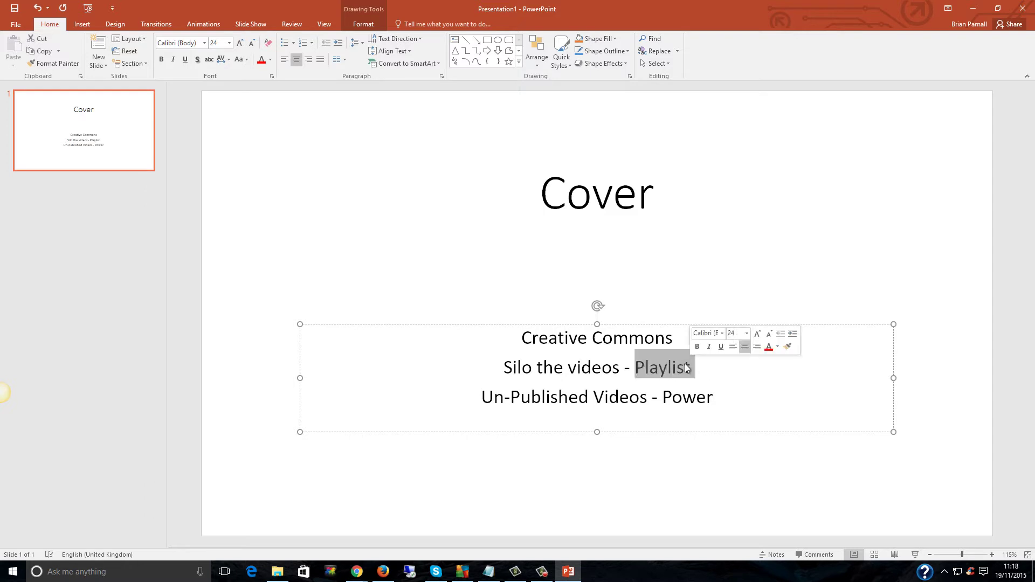
click(506, 367)
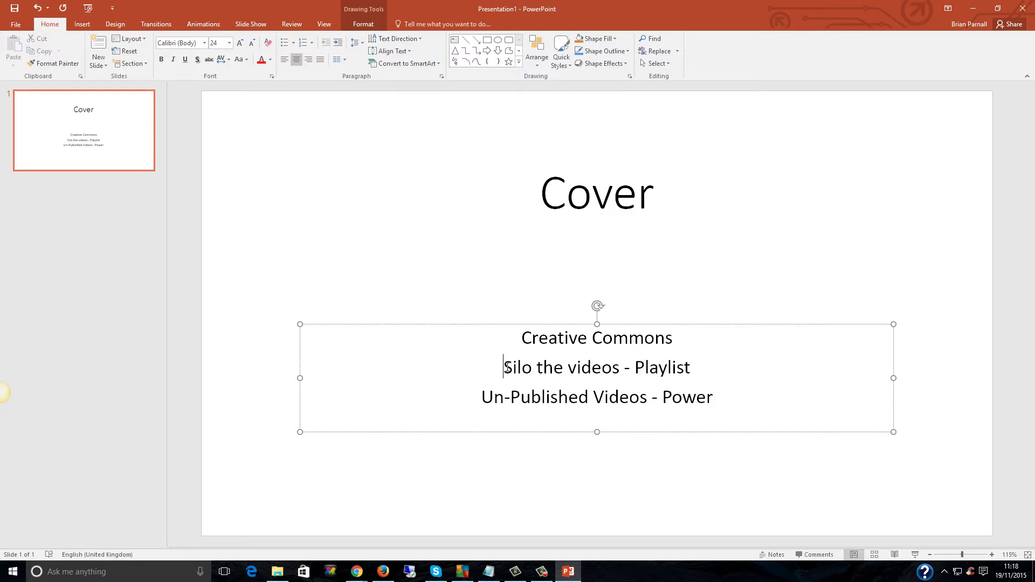
drag(506, 367, 606, 368)
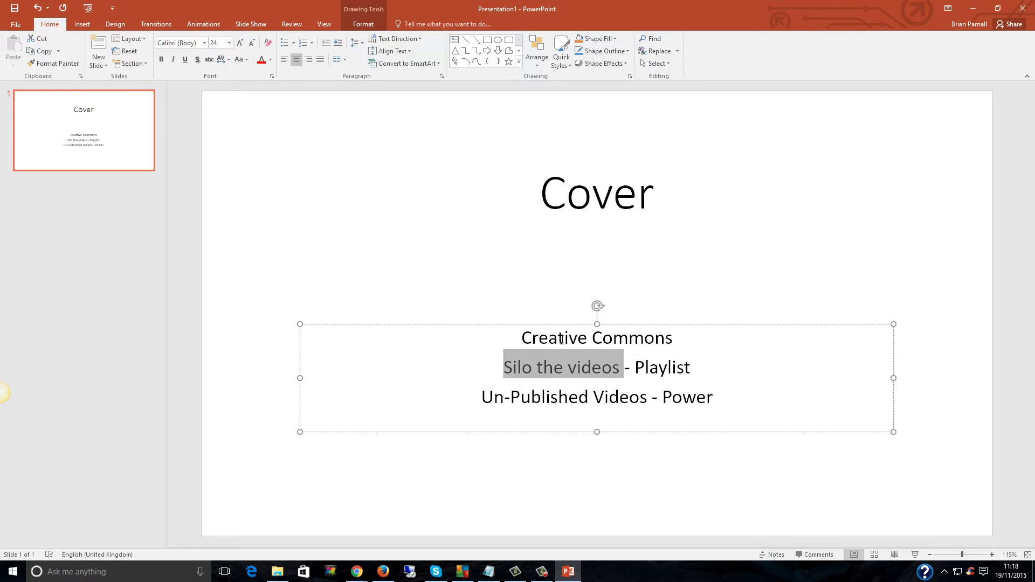
Insert a new line below "Silo the videos – Playlist" reading "Local - NAP"
click(705, 369)
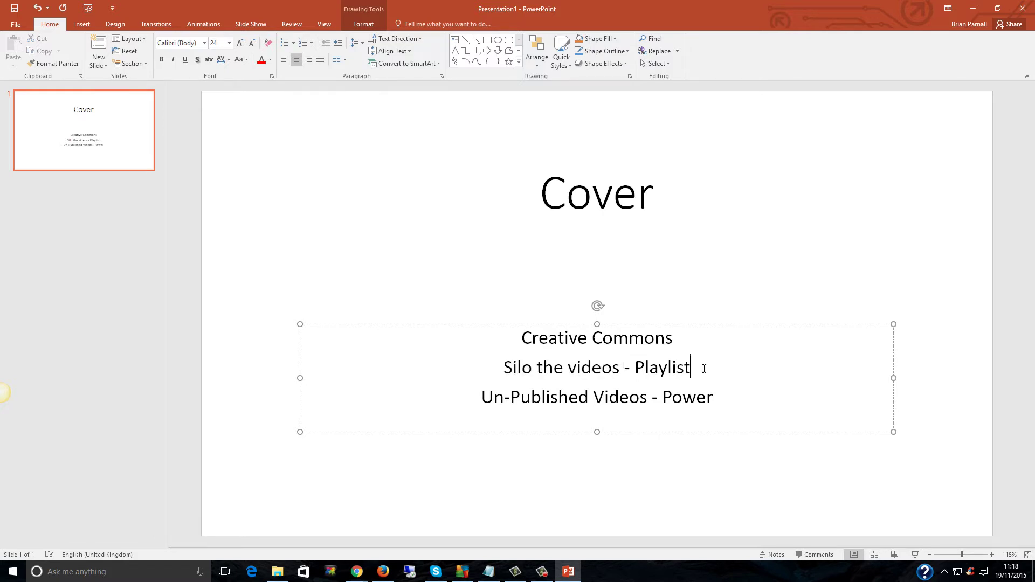
key(Return)
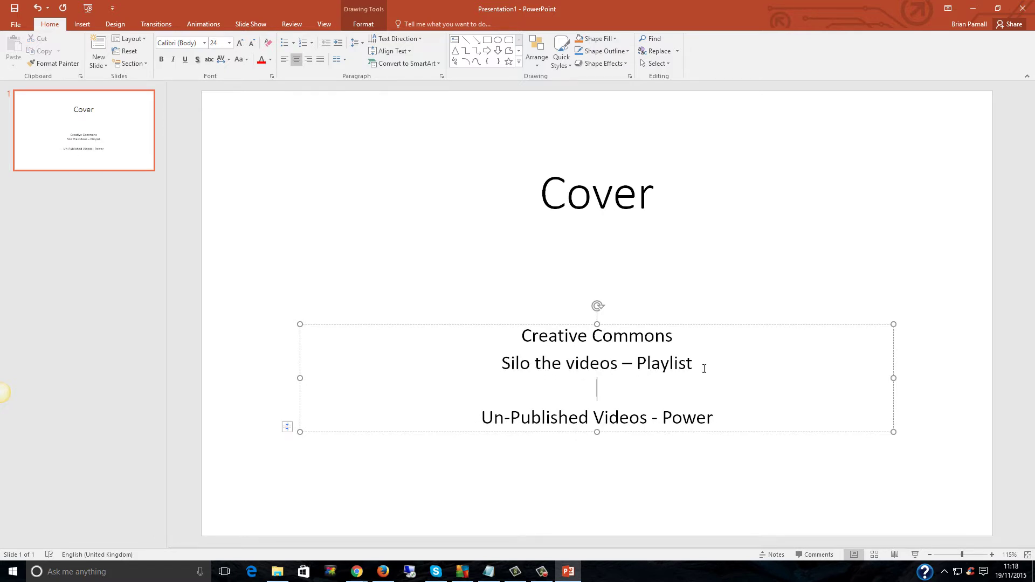
text(Local - Addr)
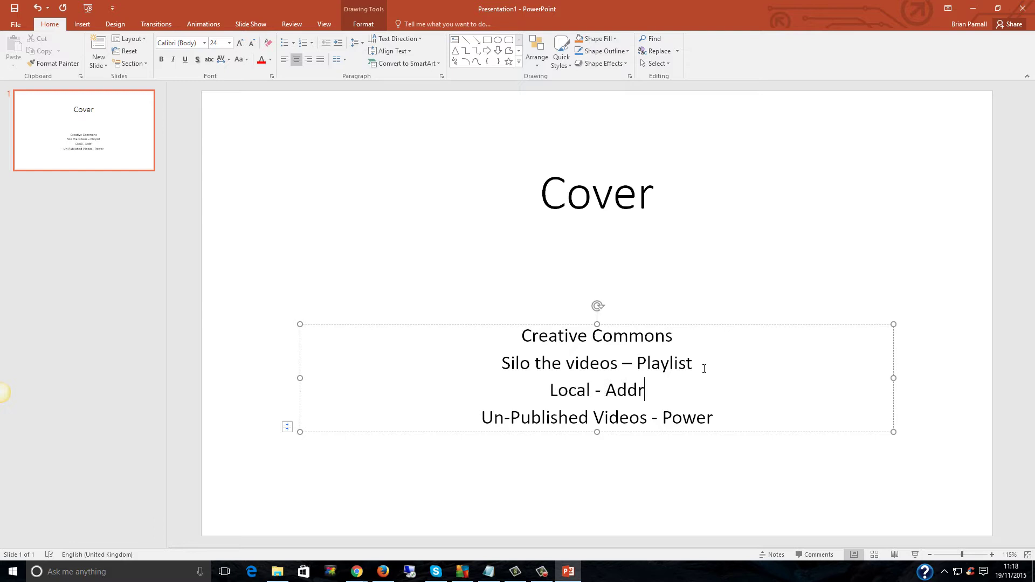
key(BackSpace)
key(BackSpace)
key(BackSpace)
key(BackSpace)
text(NAP)
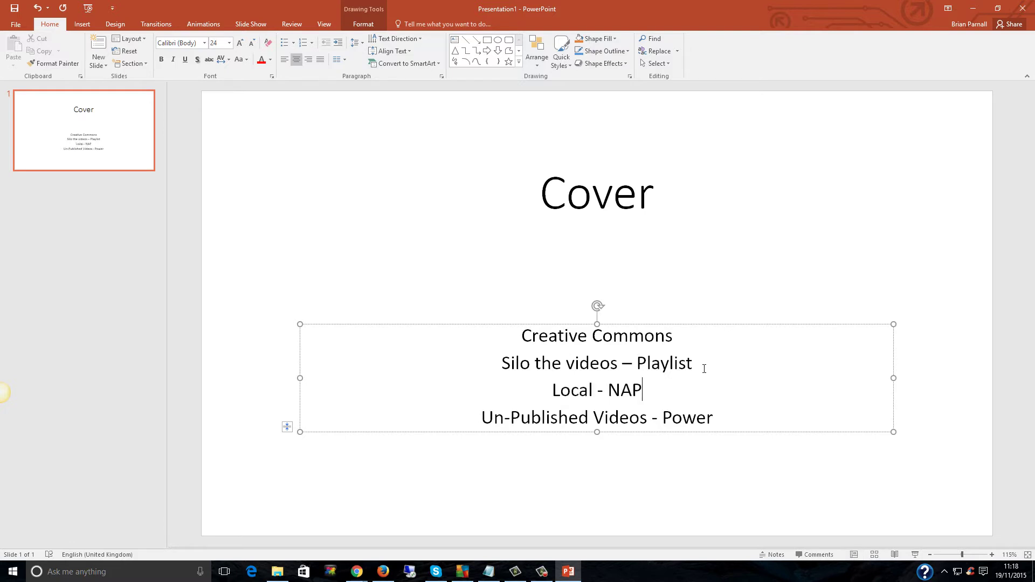
Extend the Local line with "Description and Use Clients Location for the Live Stream"
text( Descrip)
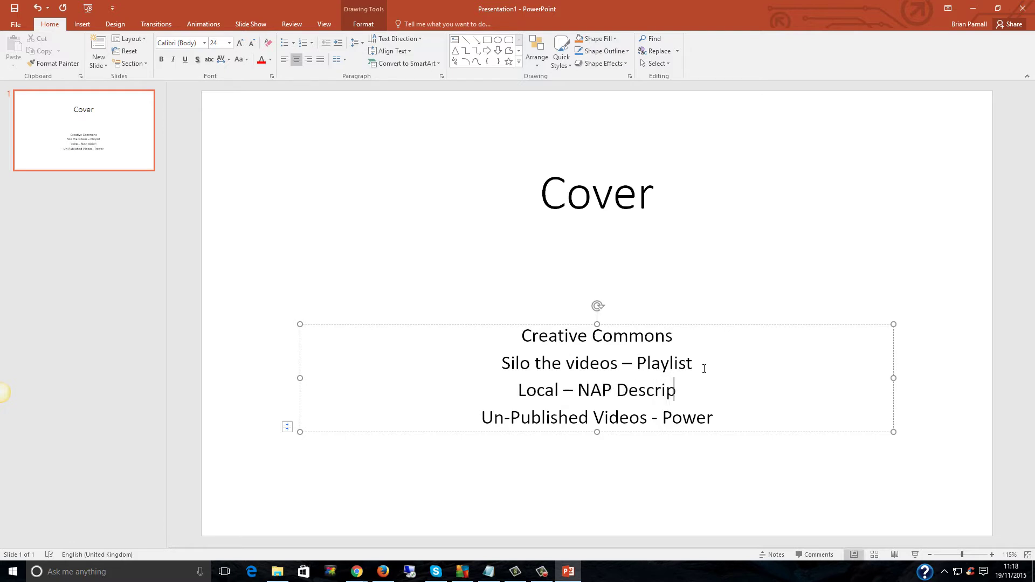
text(tion and )
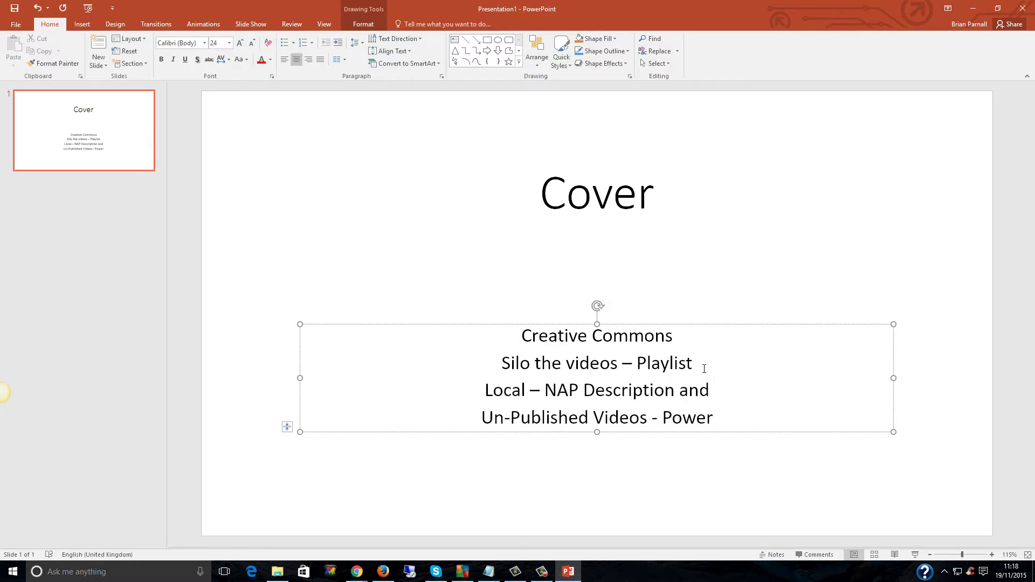
text(Use Client)
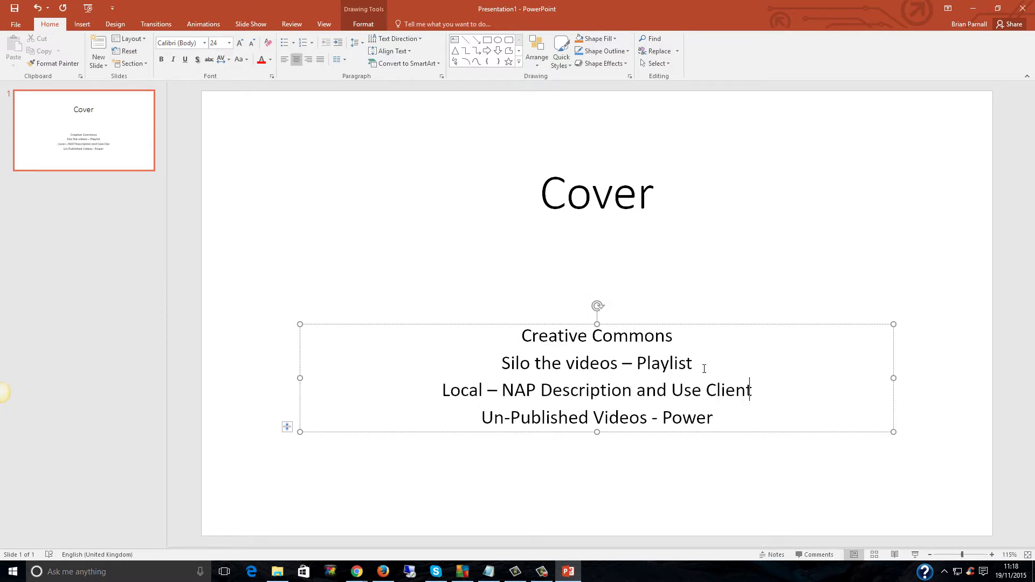
text(s Locati)
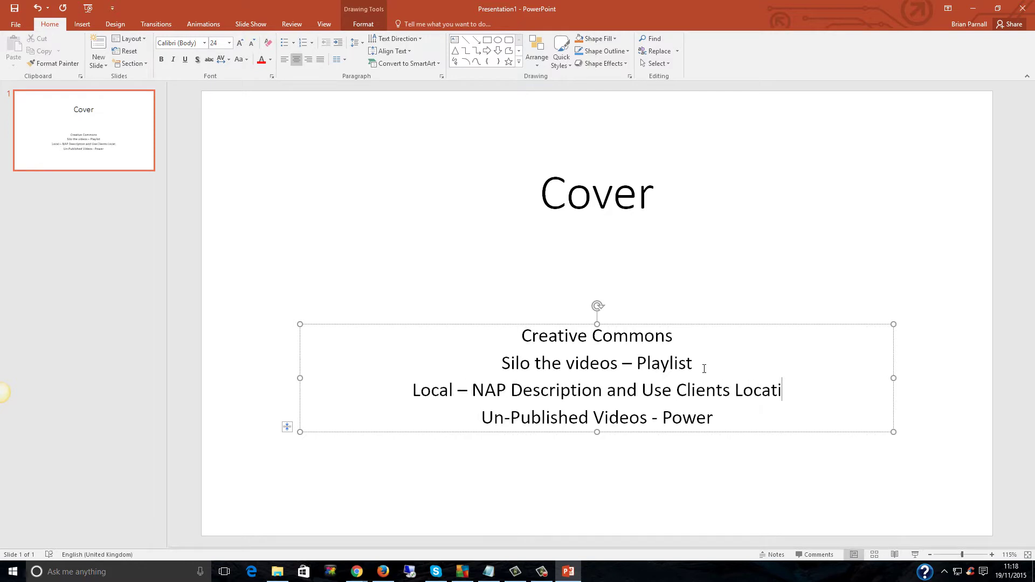
text(on for the L)
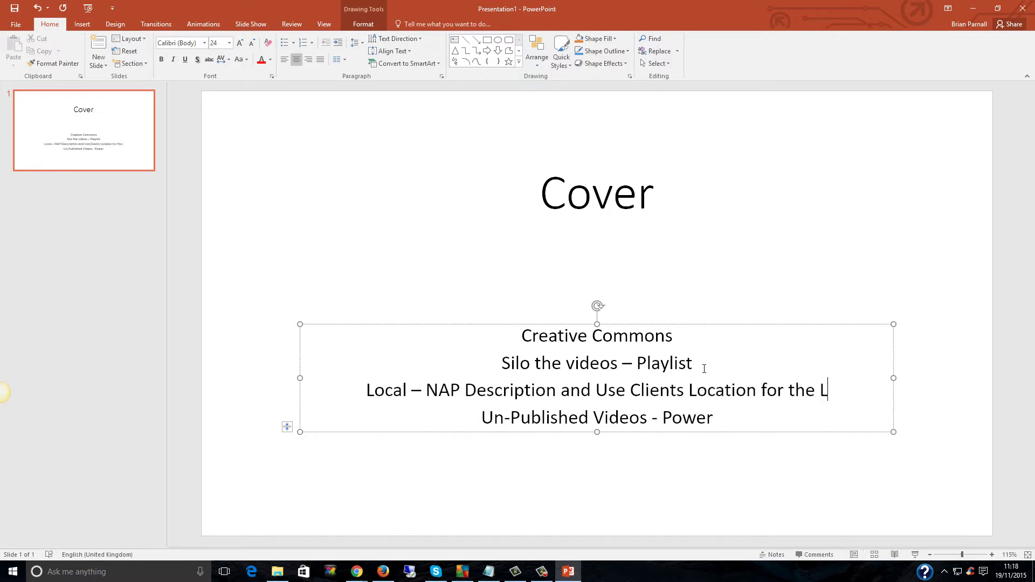
text(ive Stream -)
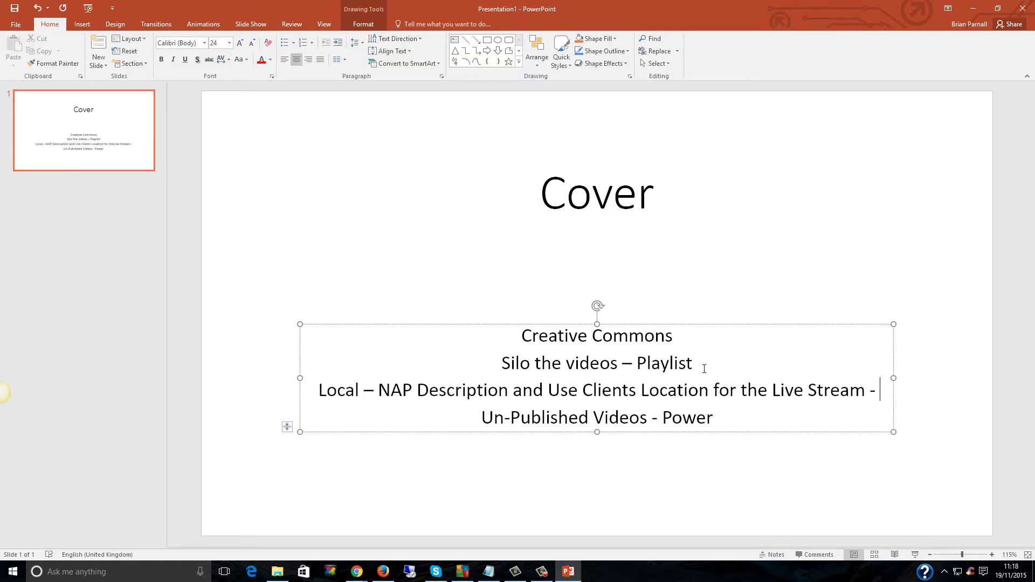
key(BackSpace)
key(BackSpace)
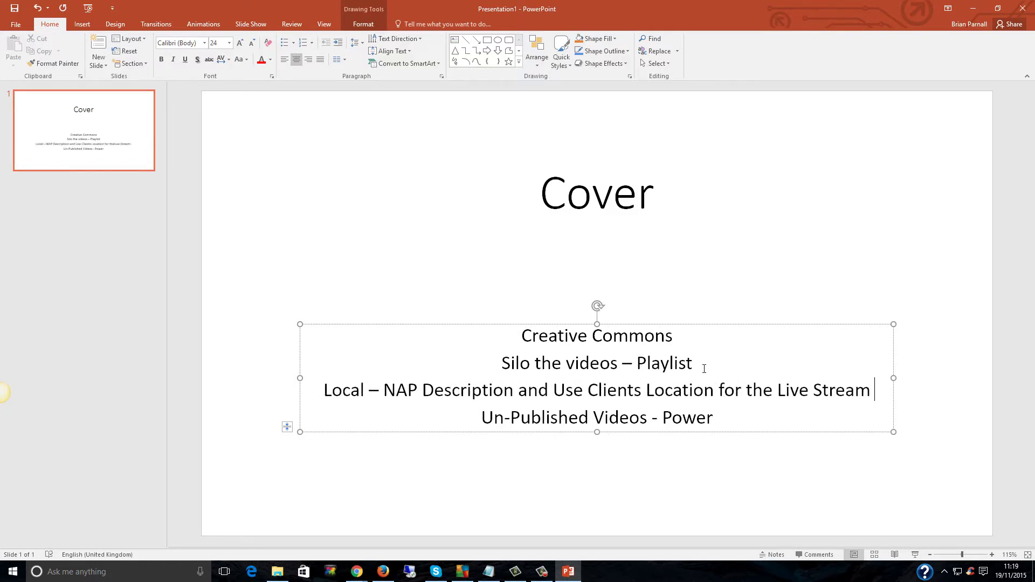
text(+++)
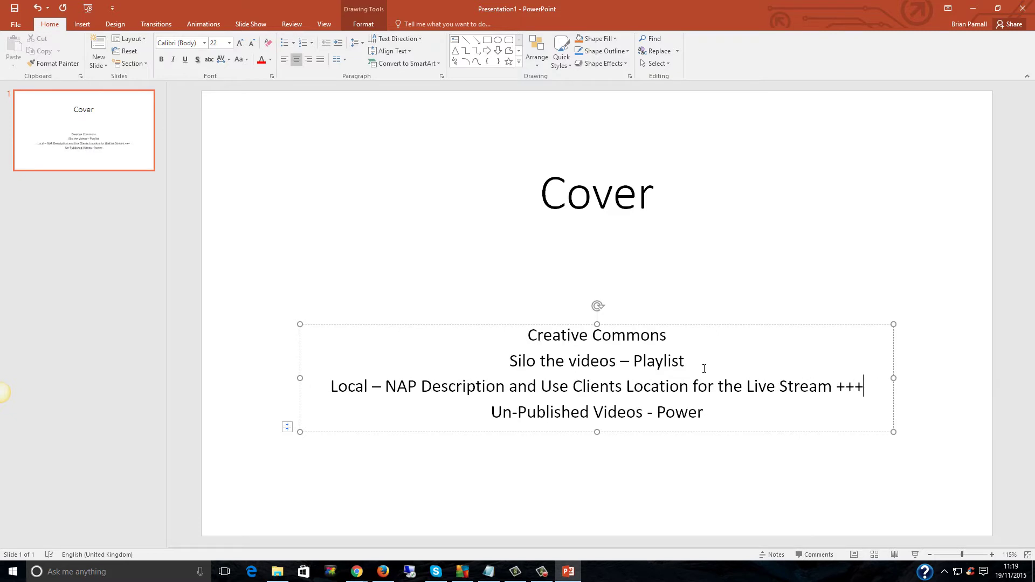
key(BackSpace)
key(BackSpace)
key(BackSpace)
Finish the Local line with "==REAL LOCAL SEO POWER" after "Live Stream"
text(==)
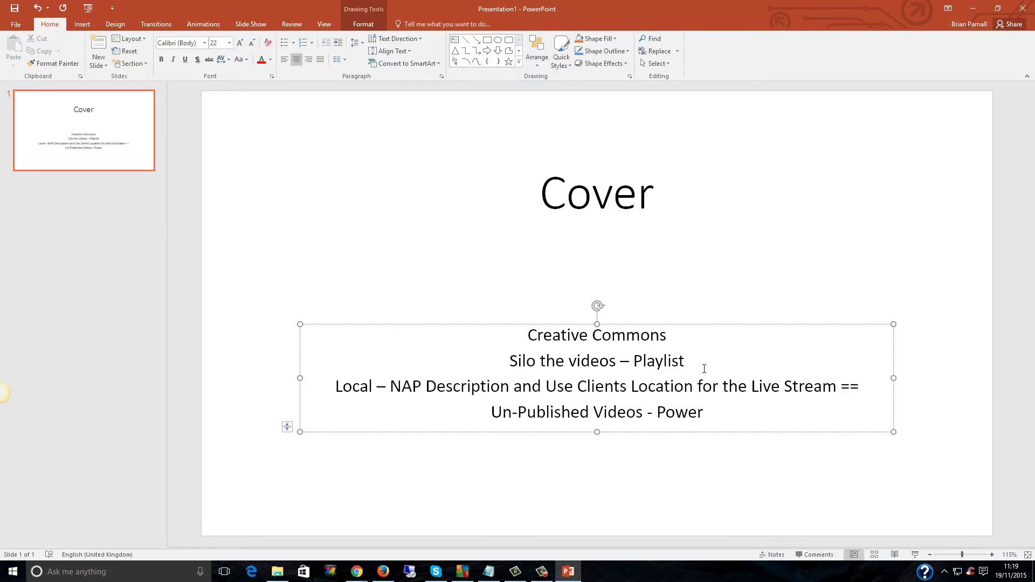
text(REAL)
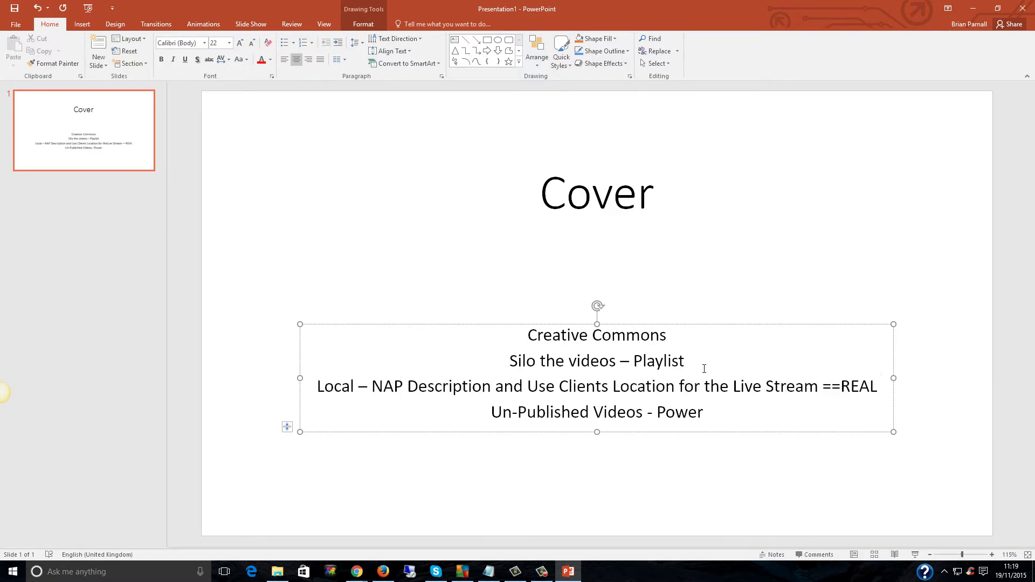
text( LCOAL)
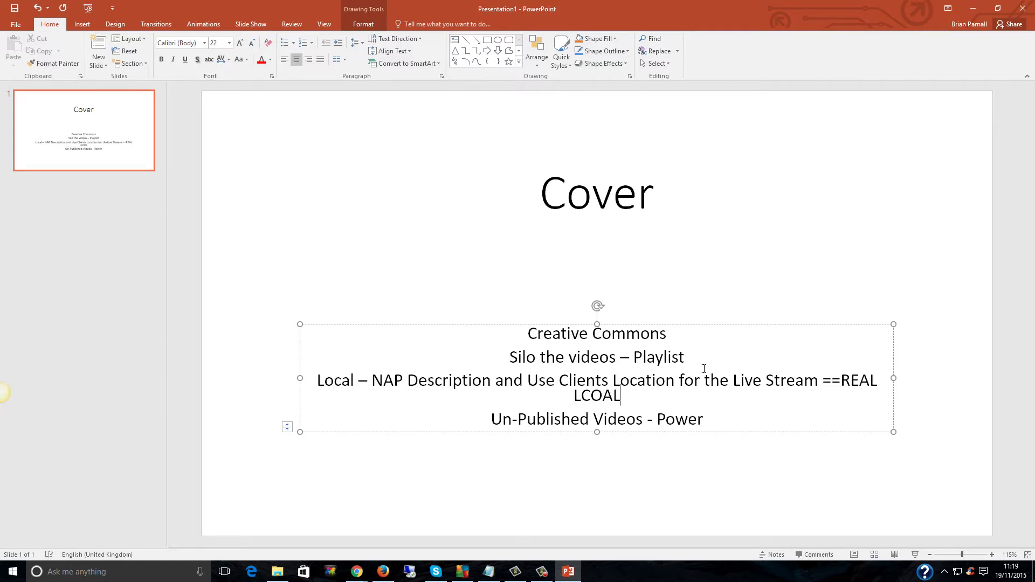
key(BackSpace)
key(BackSpace)
key(BackSpace)
key(BackSpace)
text(OCAL SEO )
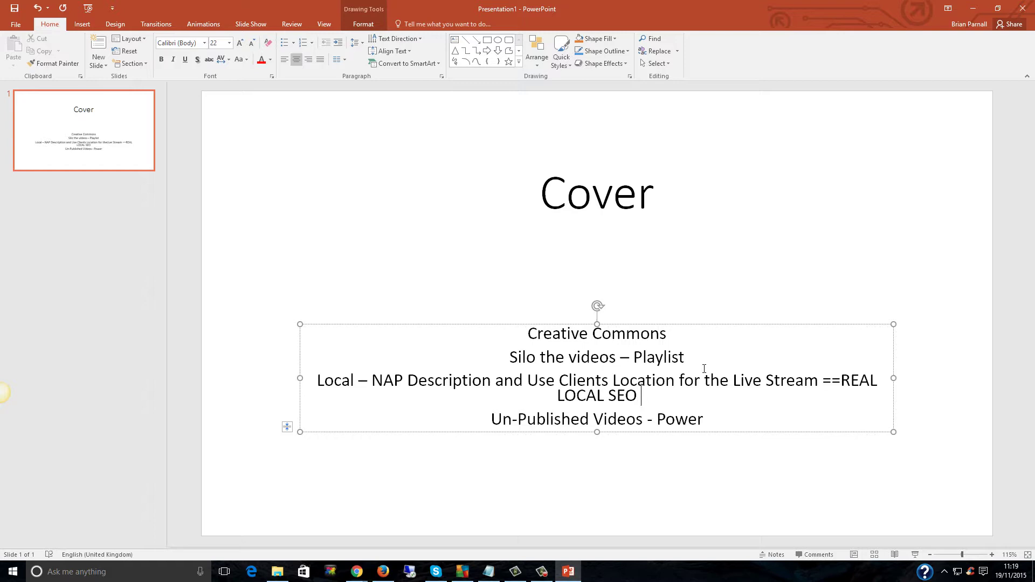
text(POWER)
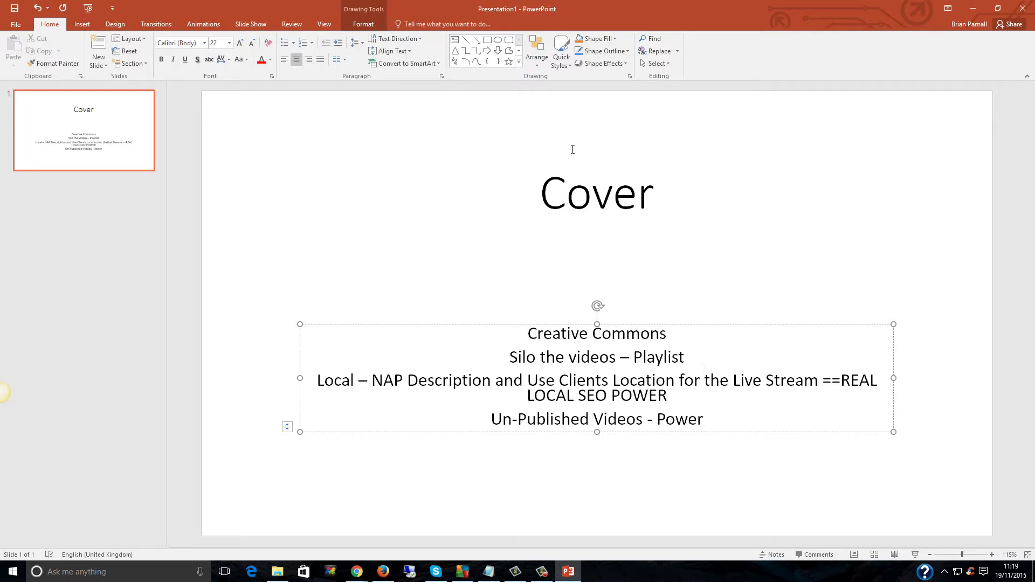
click(596, 324)
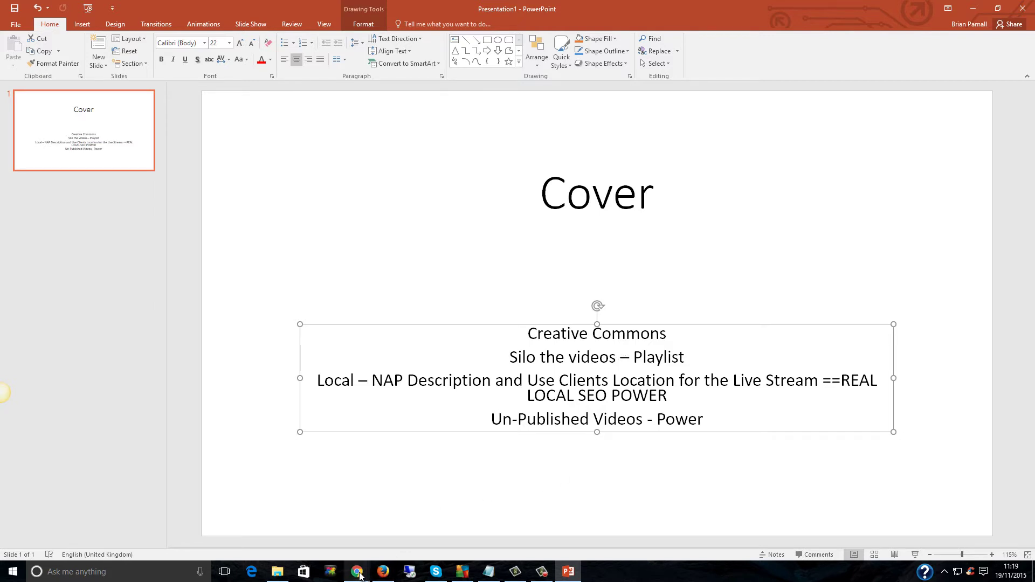
mouse_move(385, 576)
drag(490, 419, 586, 424)
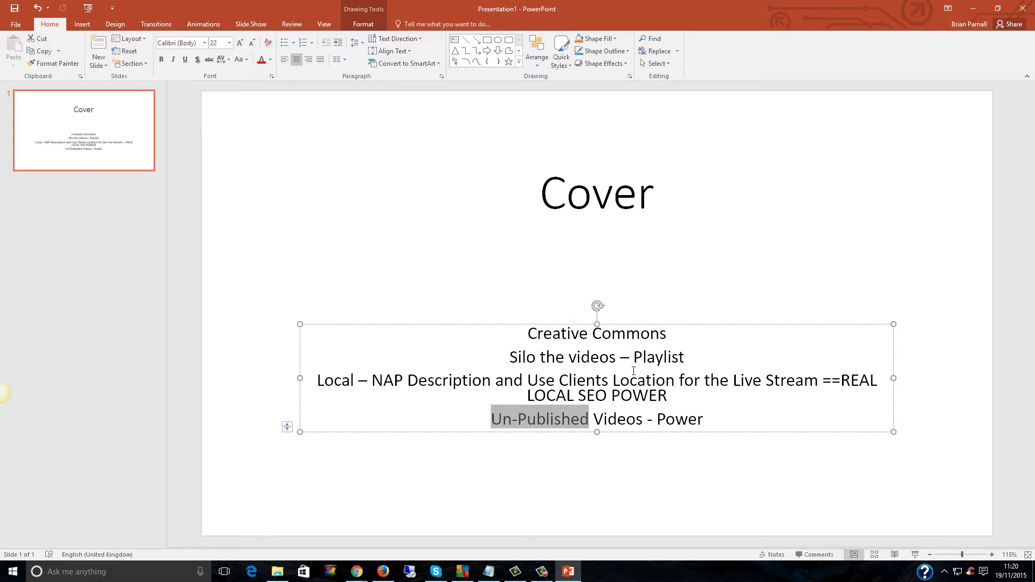
click(675, 394)
drag(676, 393, 350, 384)
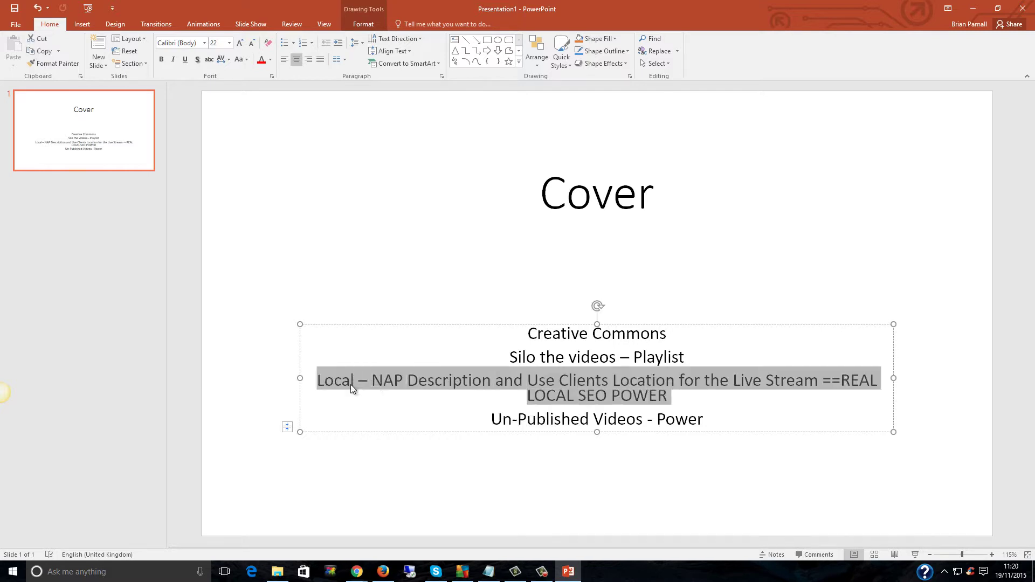
click(546, 381)
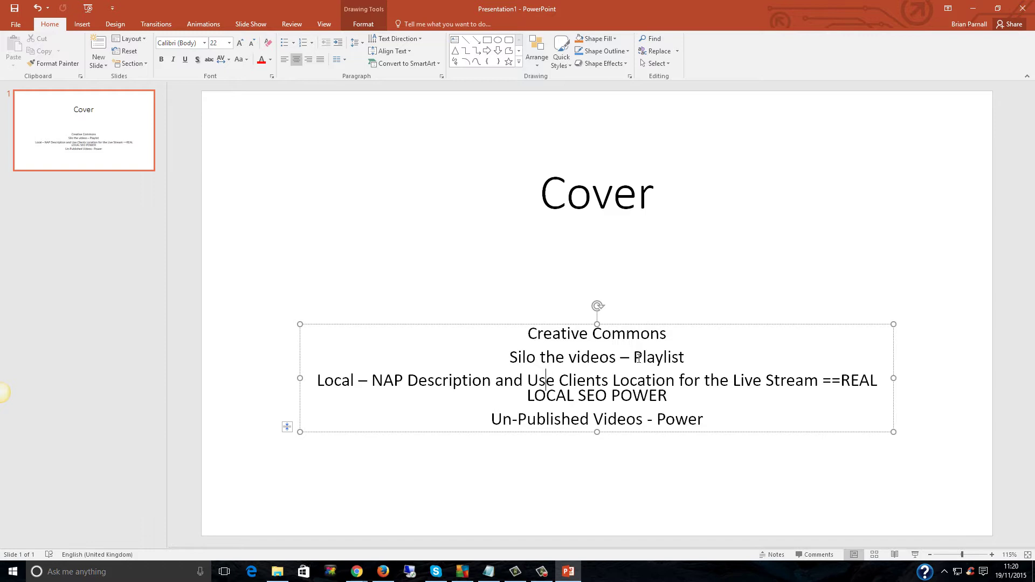
Insert "KEYWORD = " at the start of the "Silo the videos – Playlist" line
click(508, 358)
text(KEYWORD )
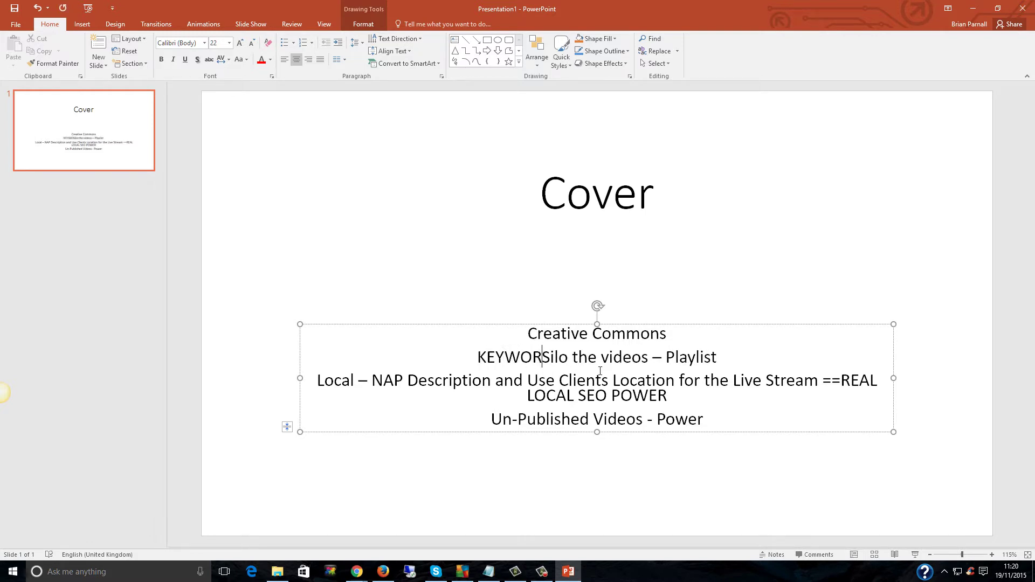
text(=)
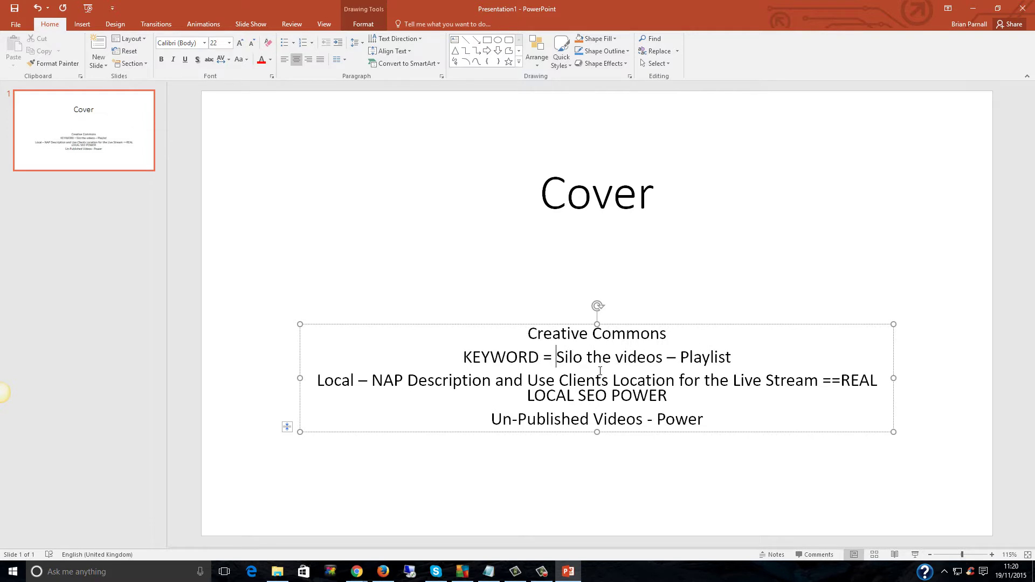
drag(681, 357, 730, 358)
click(731, 357)
Switch to Firefox, search the web for "creative commons search" and open the Creative Commons Search site
mouse_move(674, 380)
click(383, 571)
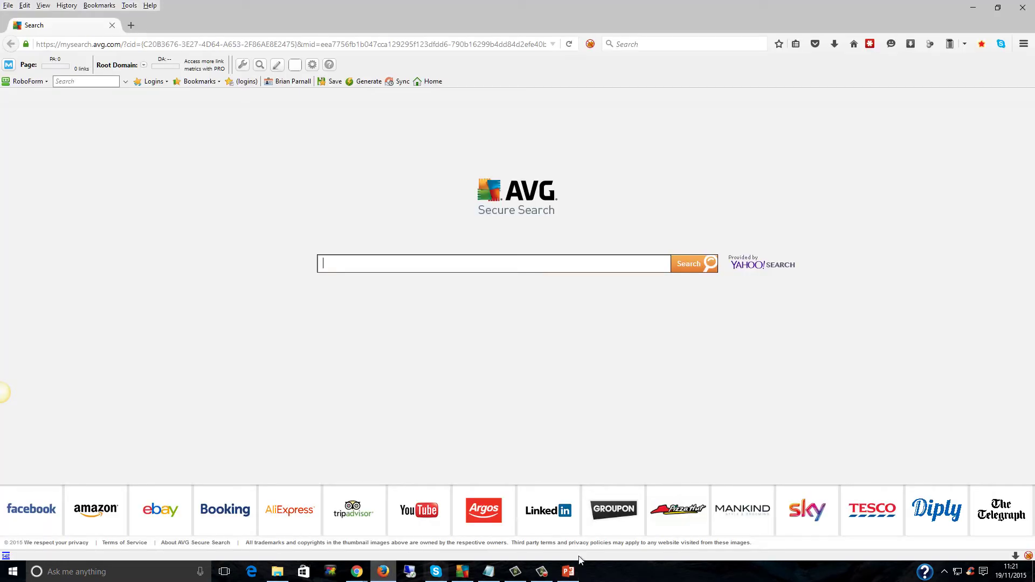
click(387, 44)
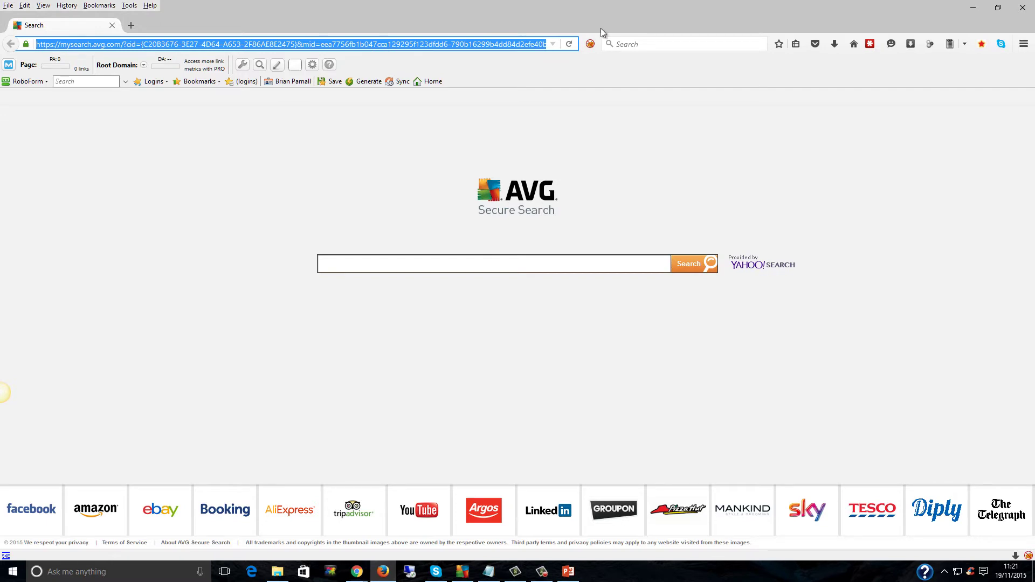
click(651, 44)
text(crea)
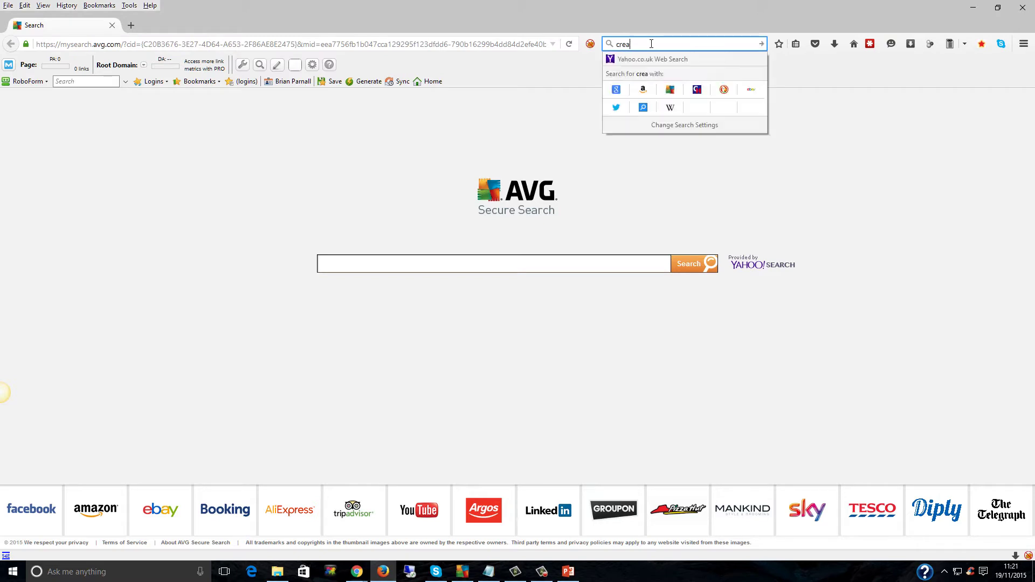
text(tive com)
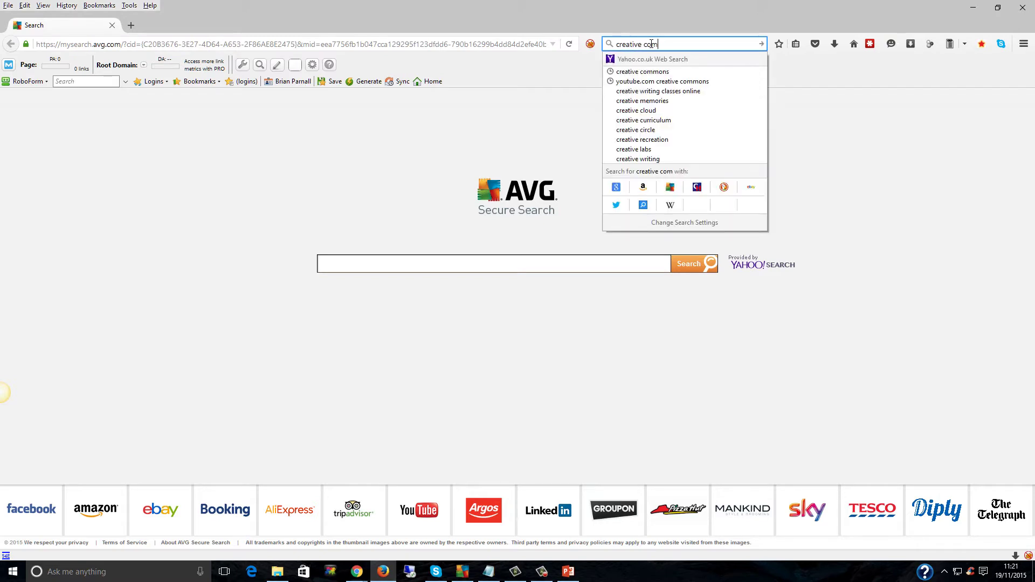
text(mons searc)
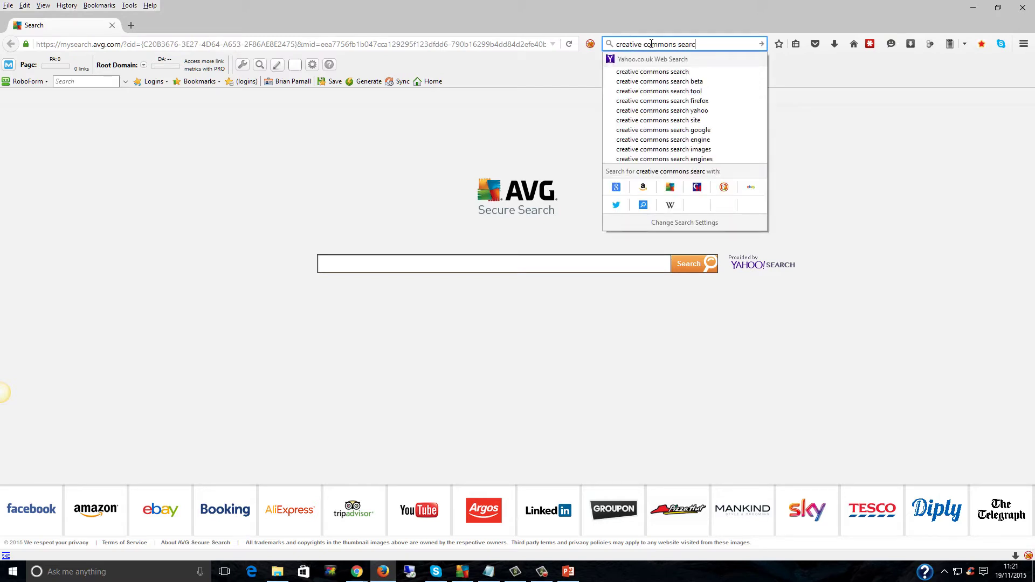
text(h)
key(Return)
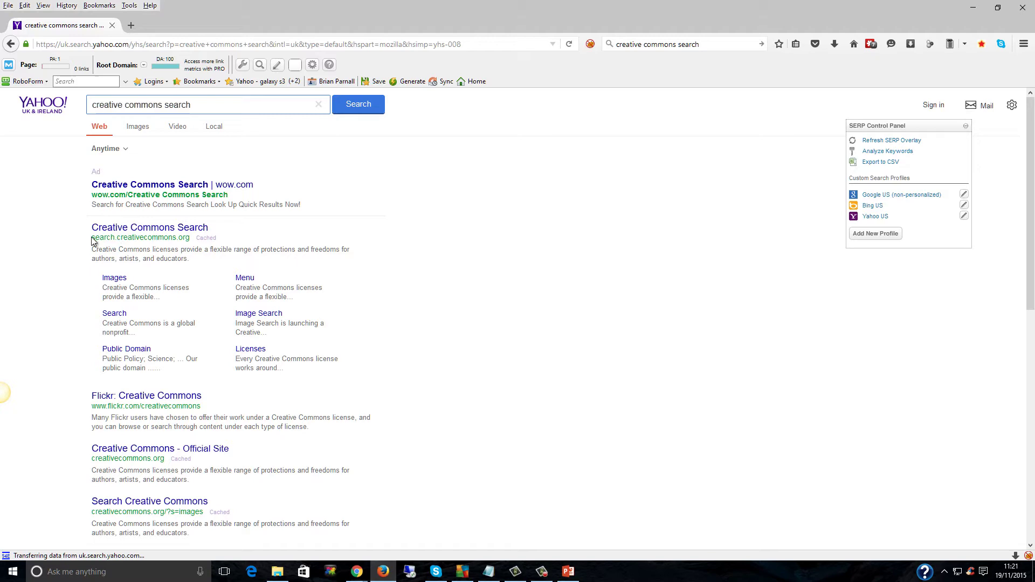
click(140, 229)
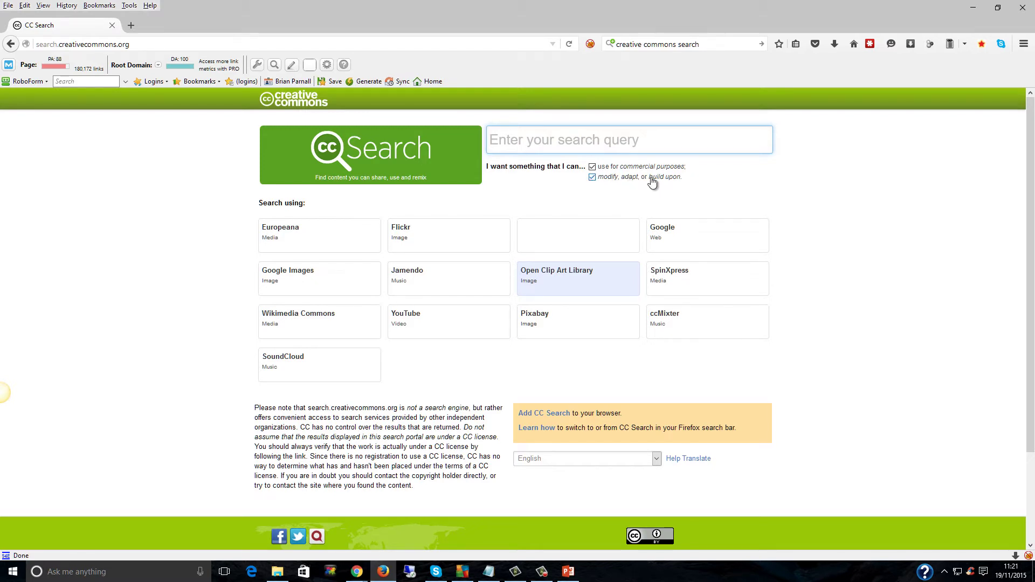
Turn off the "modify, adapt, or build upon" condition, keep commercial use enabled, and search for "plumbing" with Open Clip Art Library
click(593, 179)
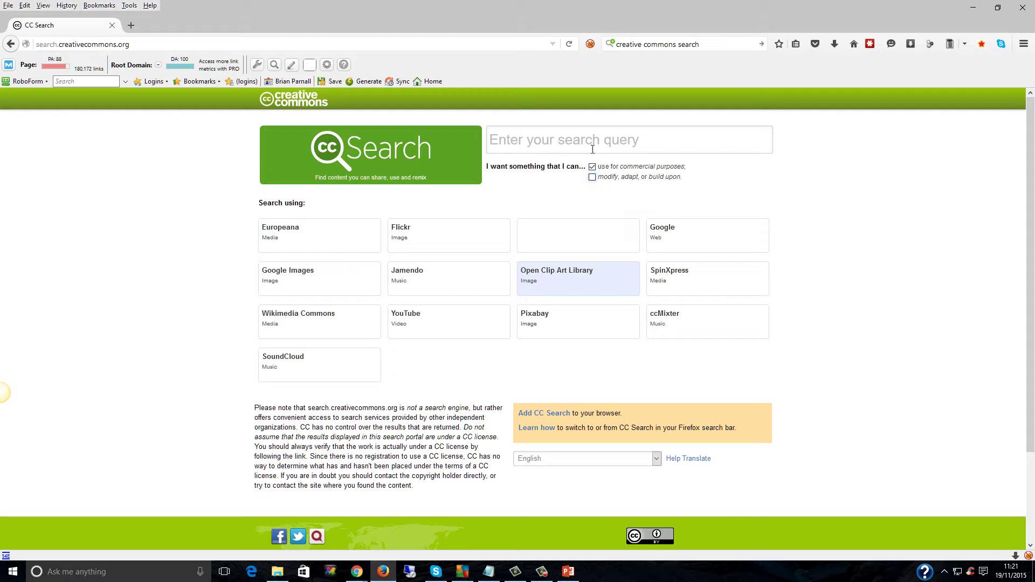
click(593, 168)
click(594, 147)
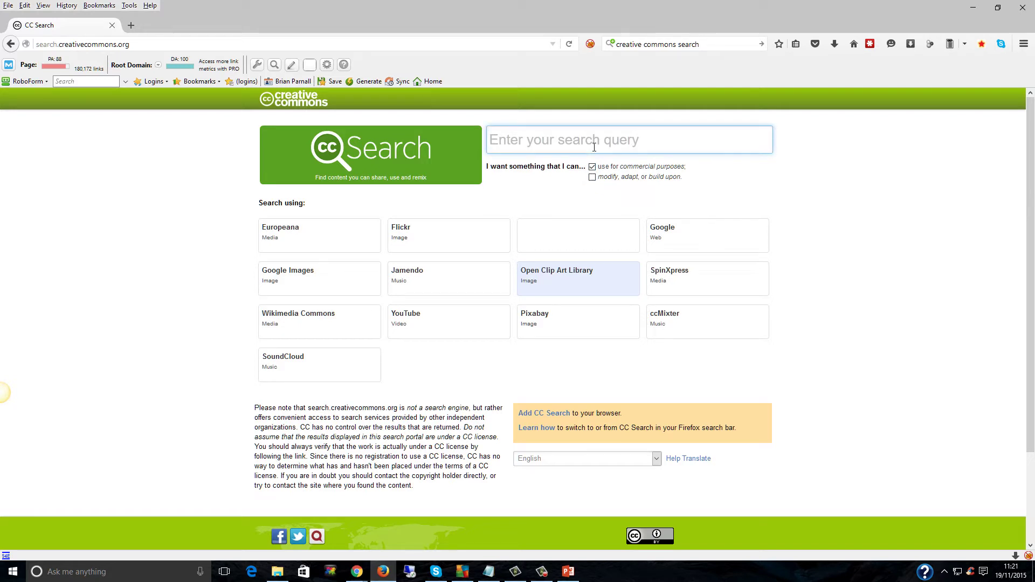
text(plumbing)
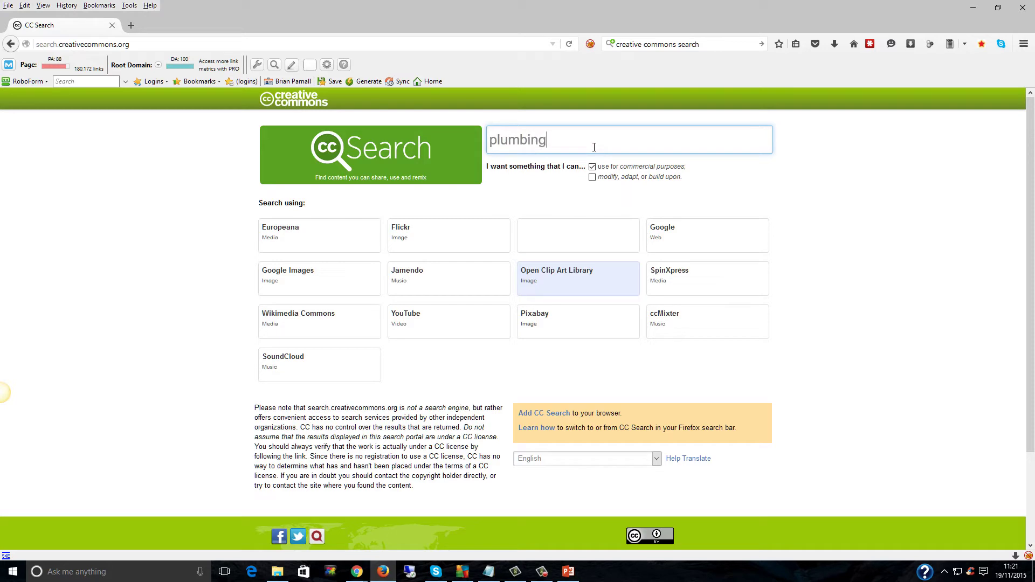
key(Return)
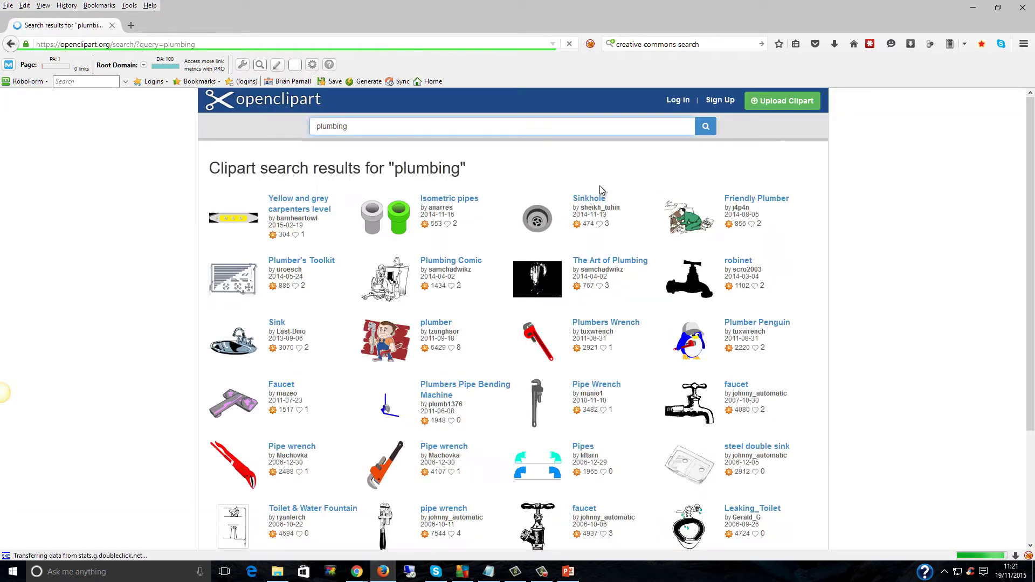
Return to CC Search and run the plumbing search on YouTube
click(10, 44)
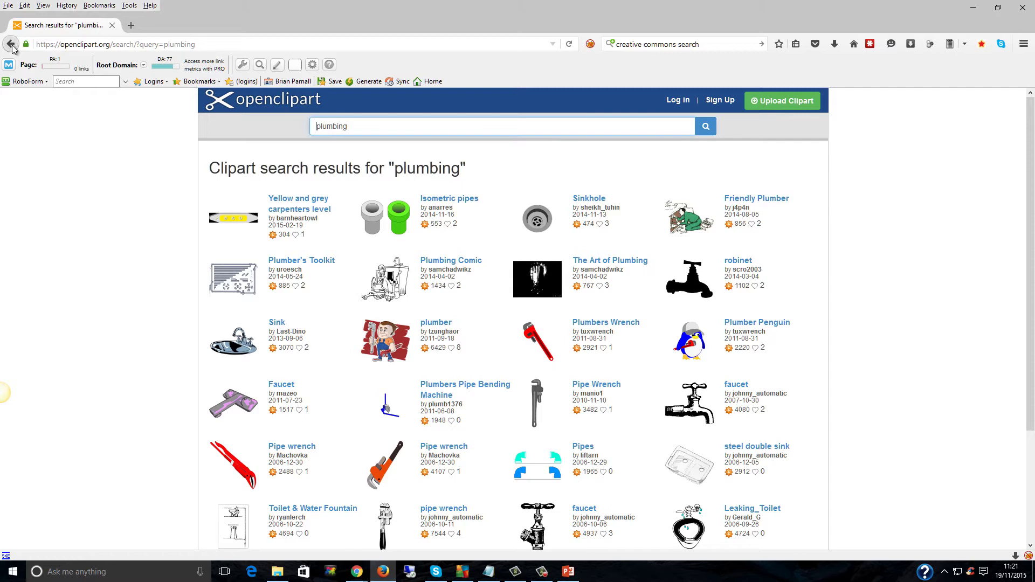
right_click(421, 316)
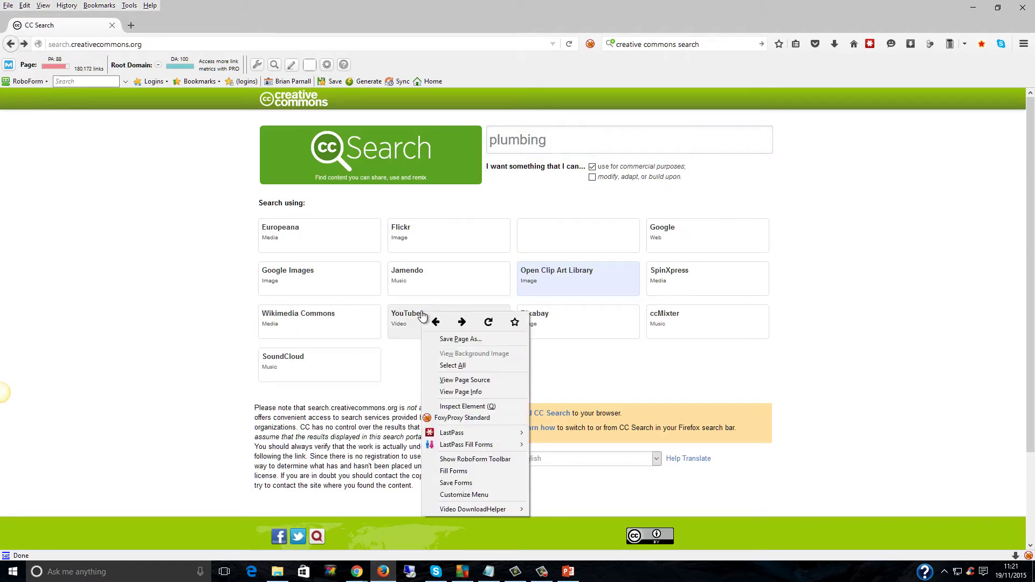
key(Escape)
click(436, 329)
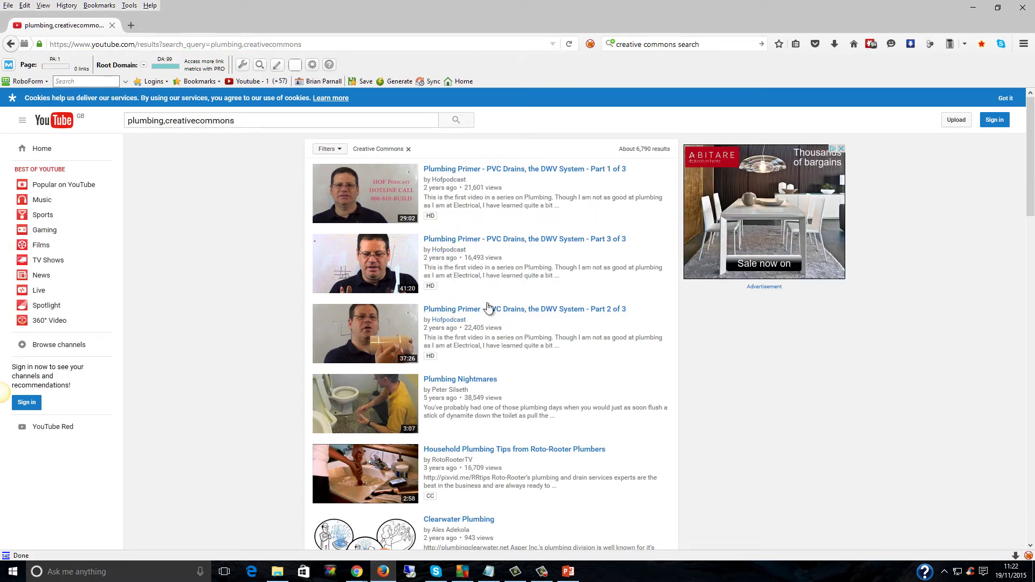
Examine the "creativecommons" term in the YouTube query and look through the list of plumbing videos
click(167, 120)
drag(166, 120, 229, 120)
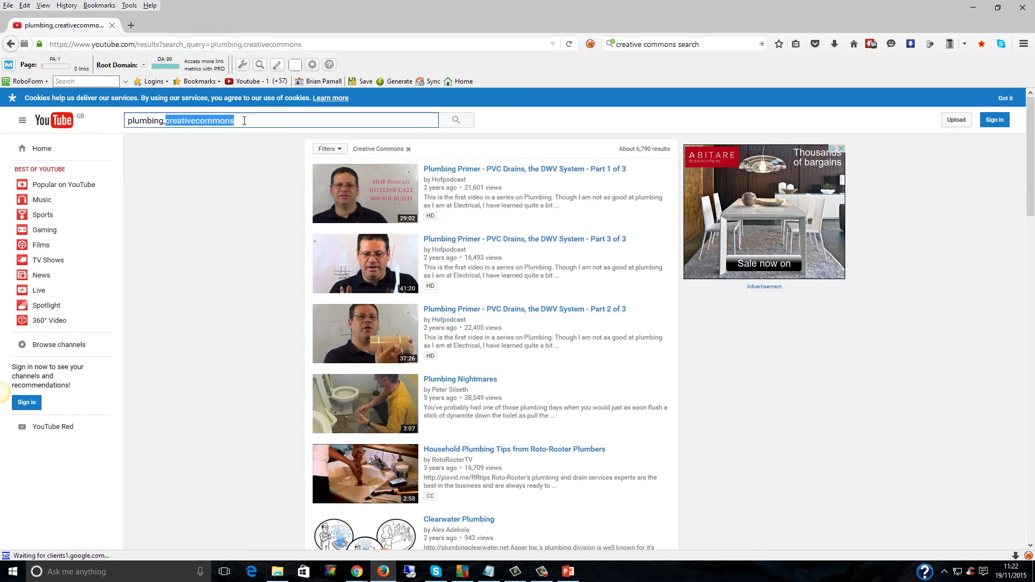
click(245, 121)
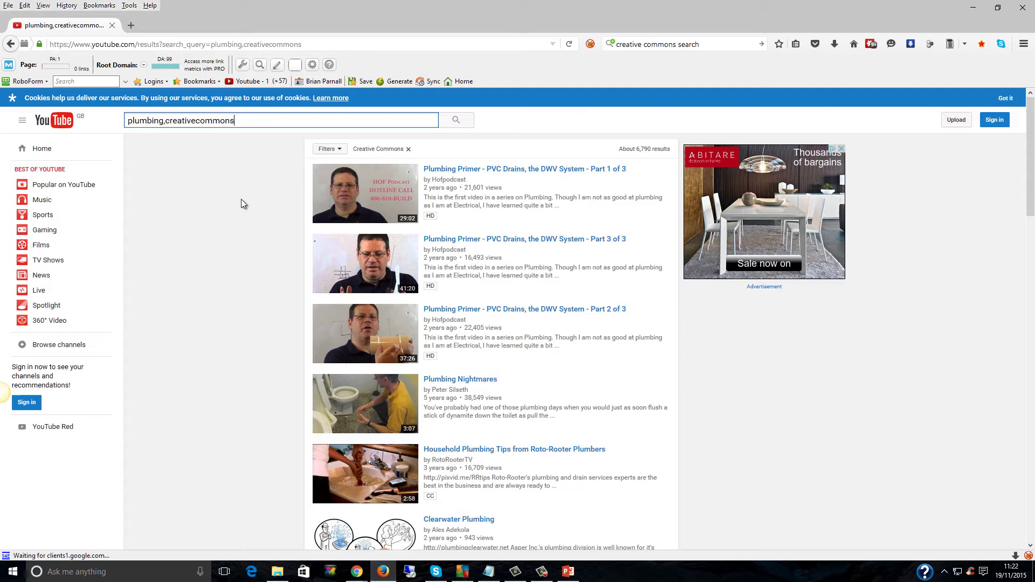
scroll(242, 246, down, 7)
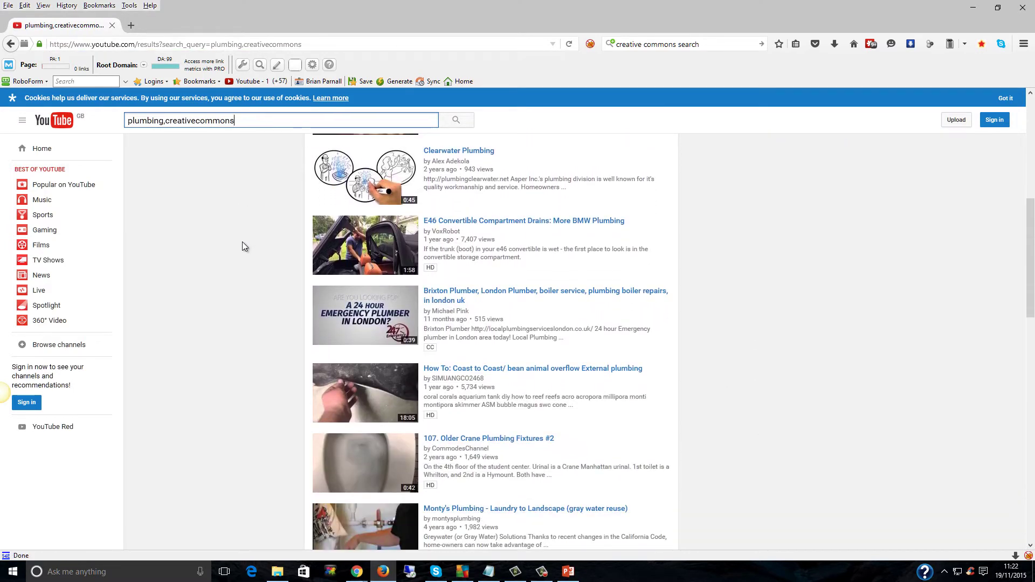
scroll(242, 246, up, 6)
scroll(530, 305, up, 2)
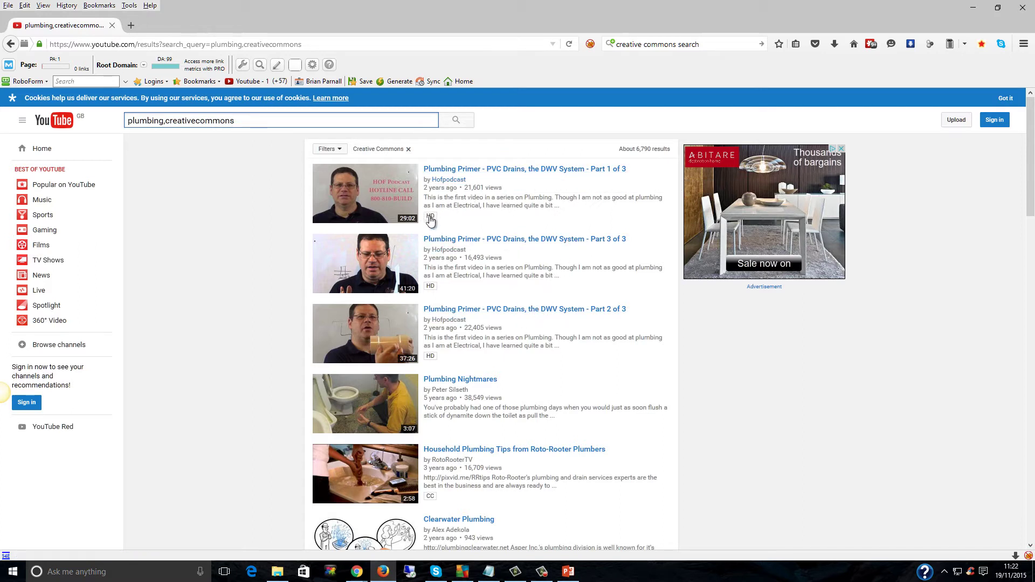
Open "Plumbing Primer - PVC Drains, the DWV System - Part 1 of 3", pause it, and check its quality and Video DownloadHelper options
click(475, 169)
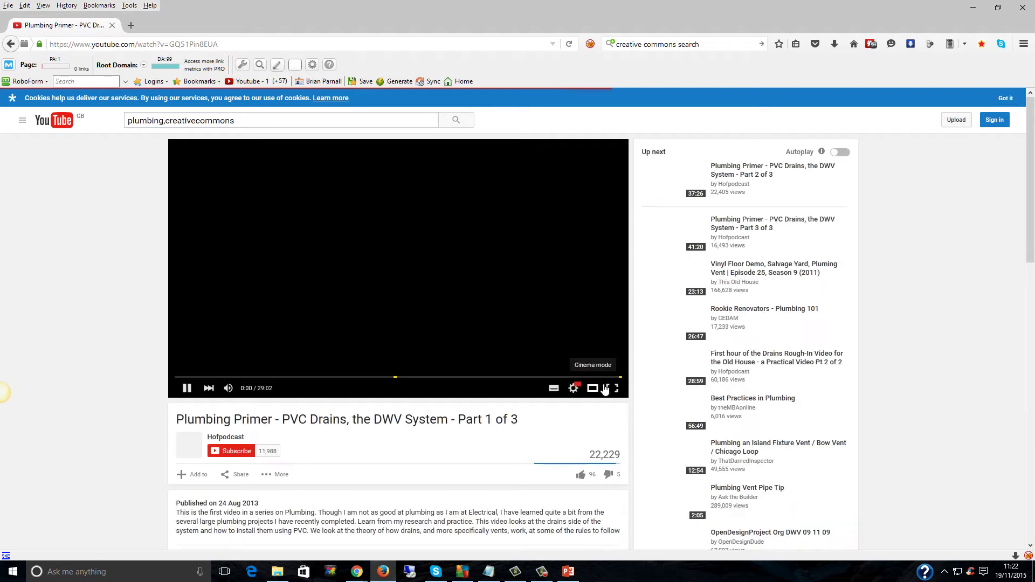
click(575, 390)
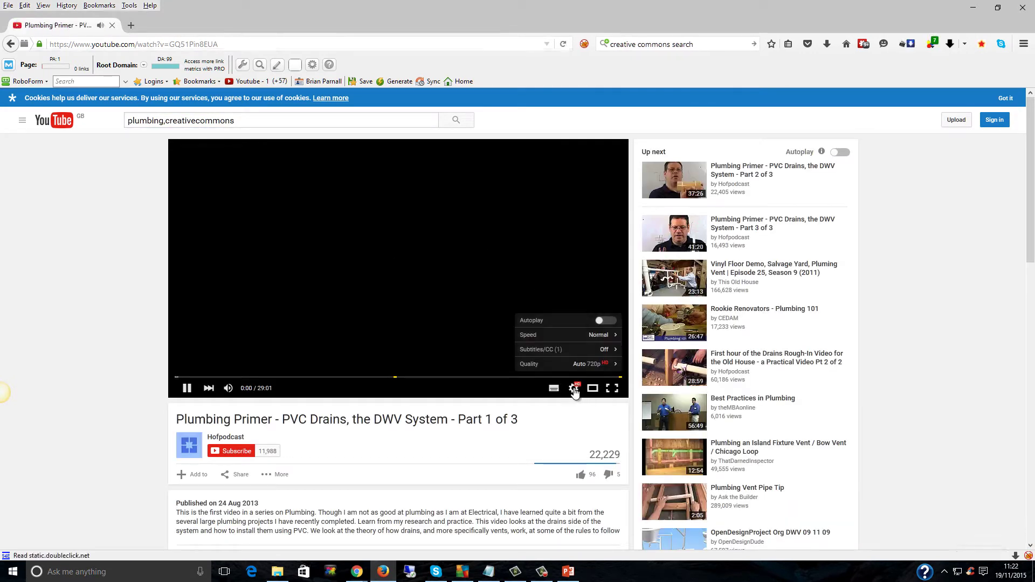
click(187, 389)
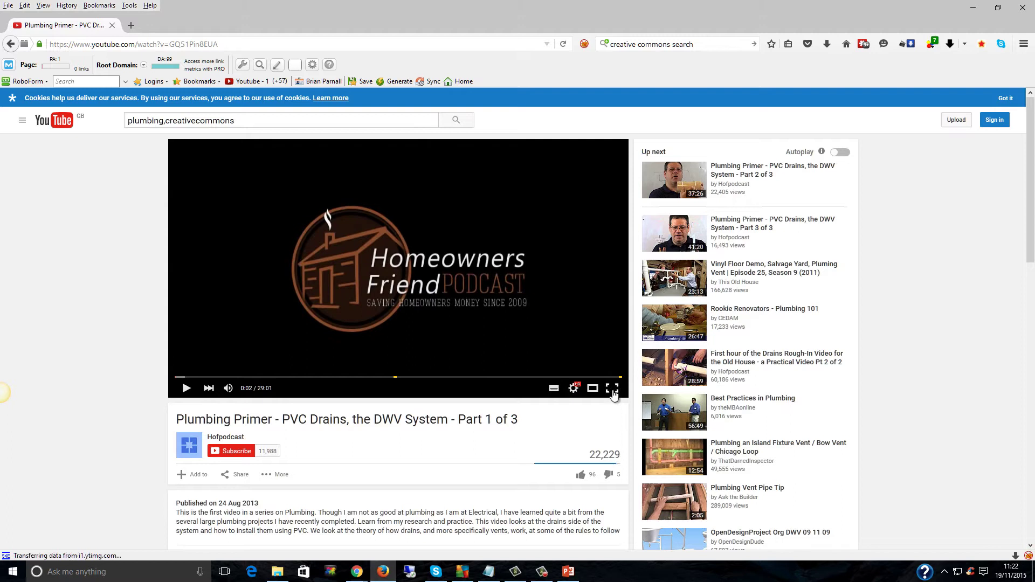
click(575, 389)
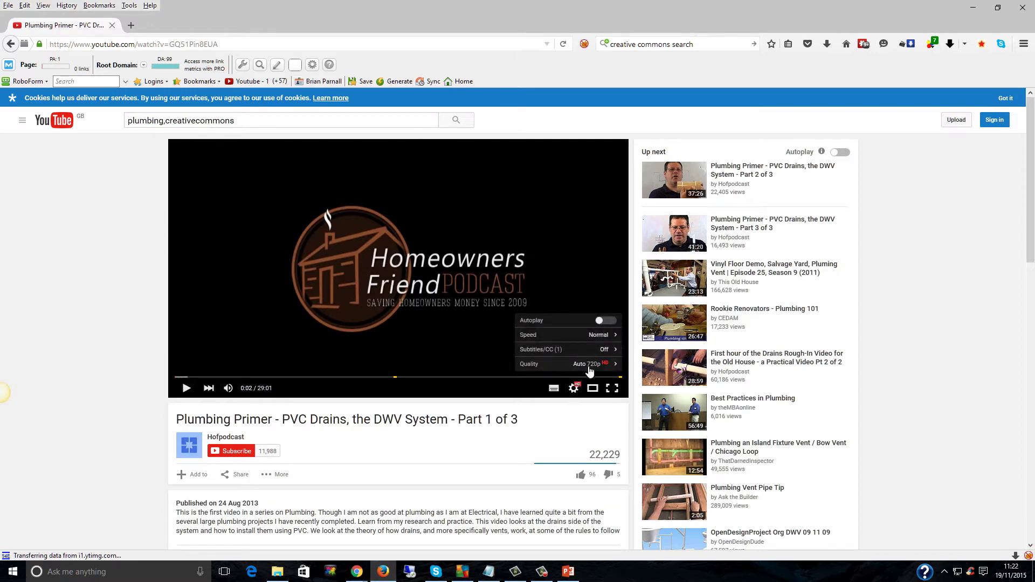
click(590, 369)
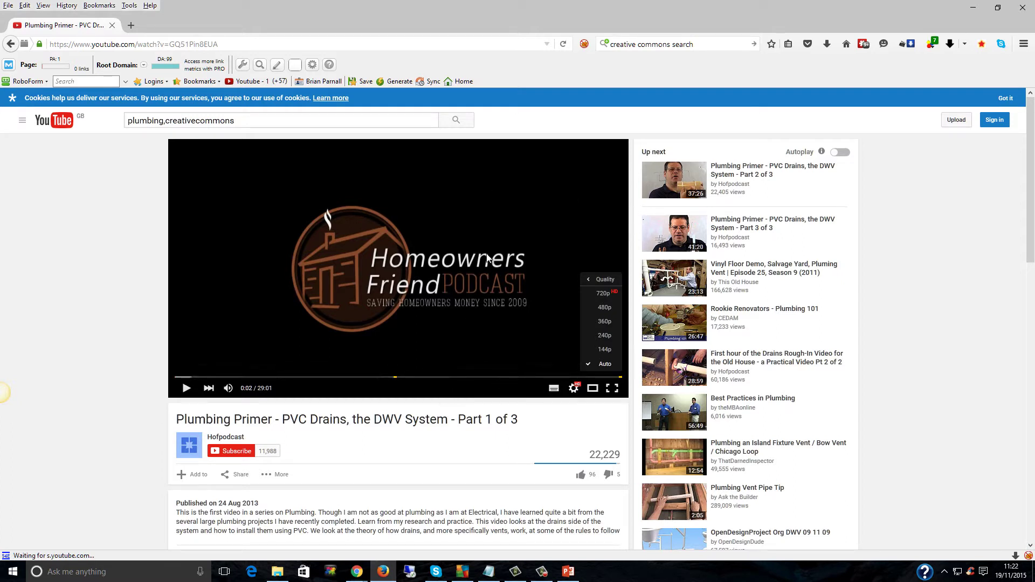
click(931, 48)
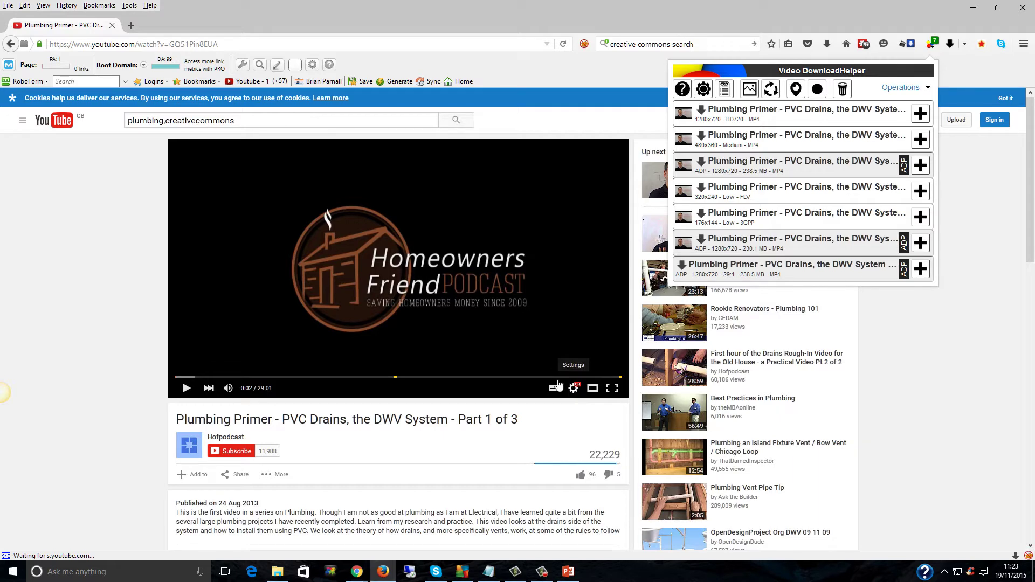
Go back to the YouTube results, open "How To: Coast to Coast/ bean animal overflow External plumbing" and pause the video
click(12, 45)
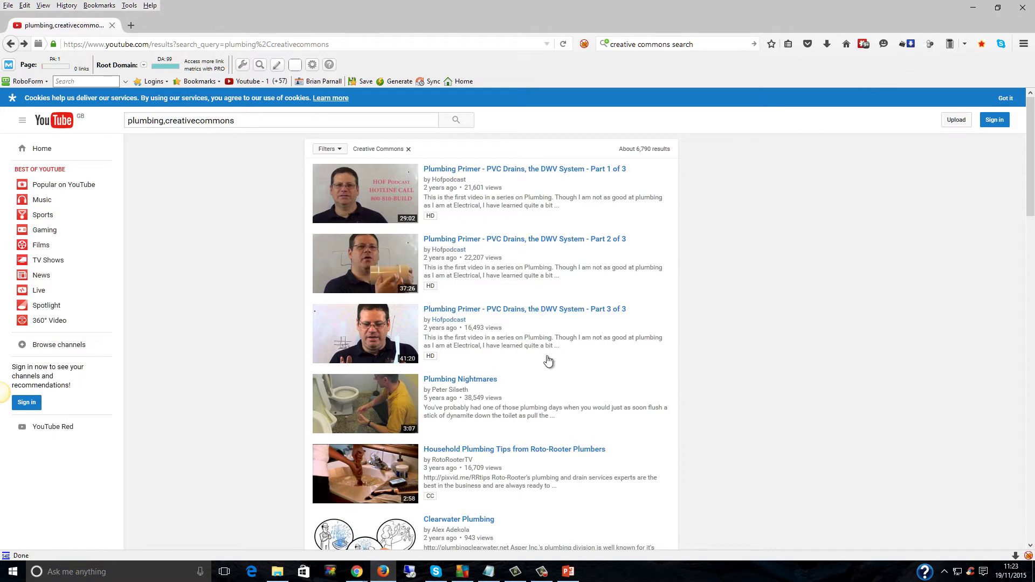
scroll(547, 360, down, 3)
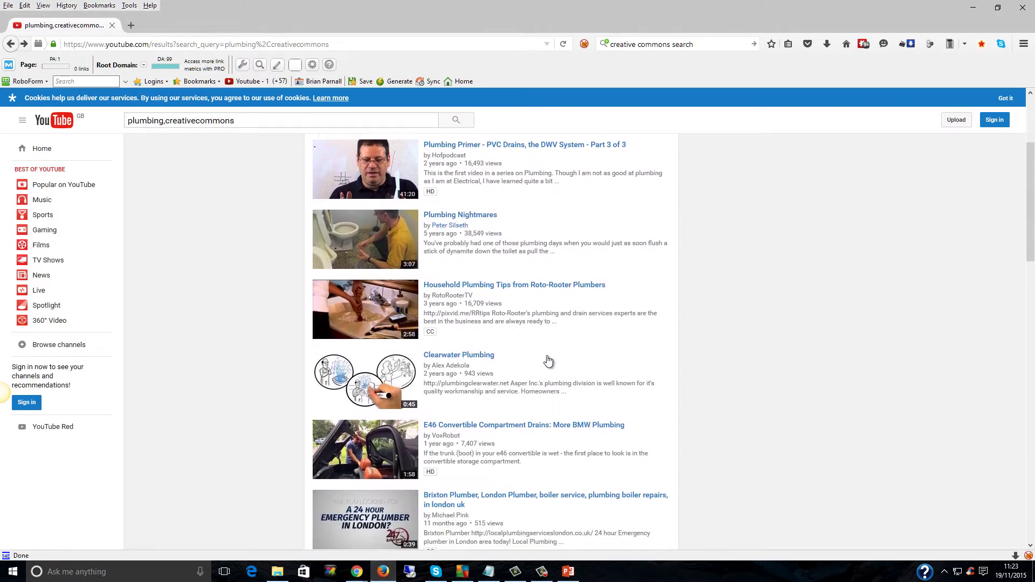
scroll(547, 361, down, 2)
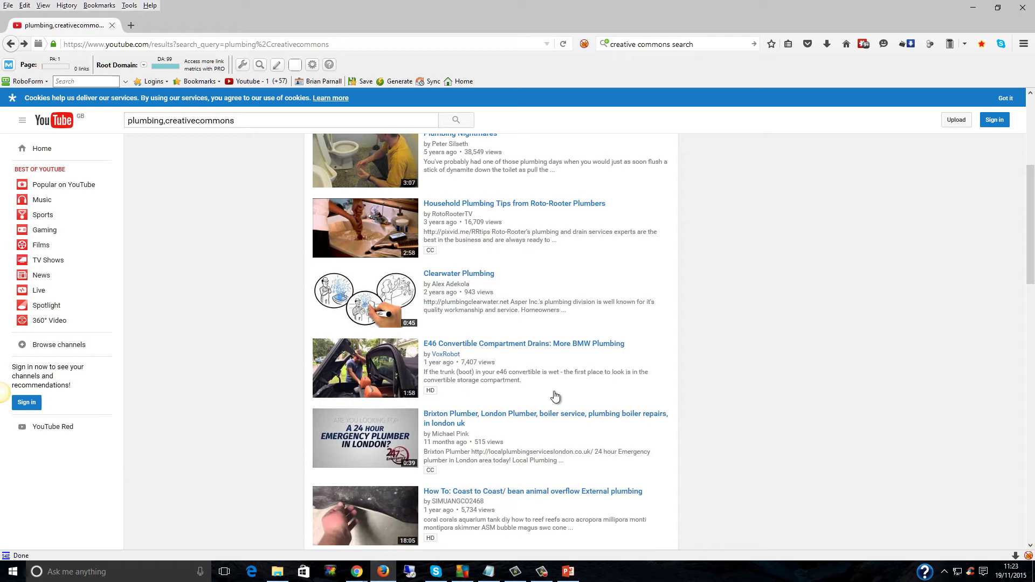
scroll(556, 398, down, 3)
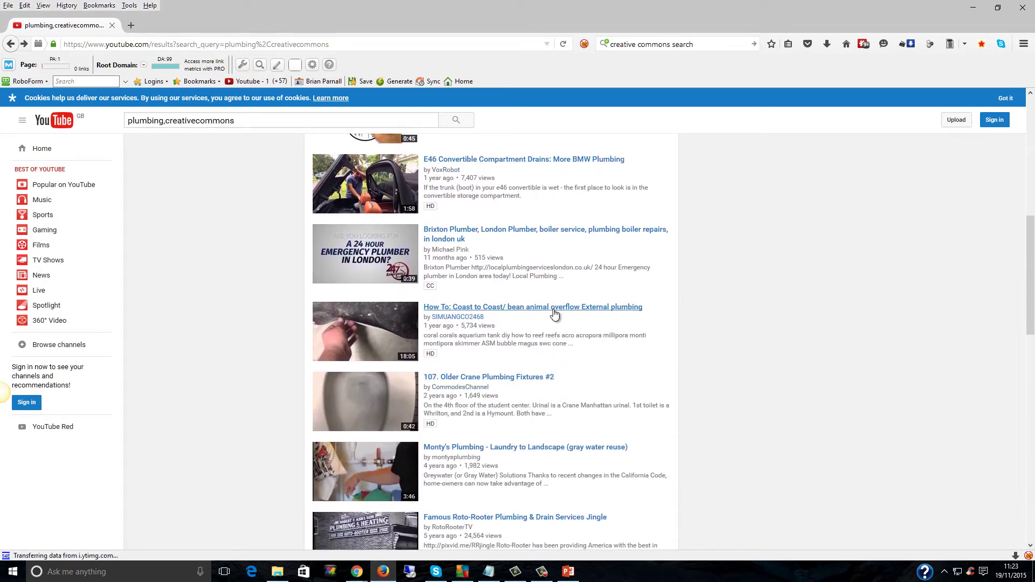
click(553, 310)
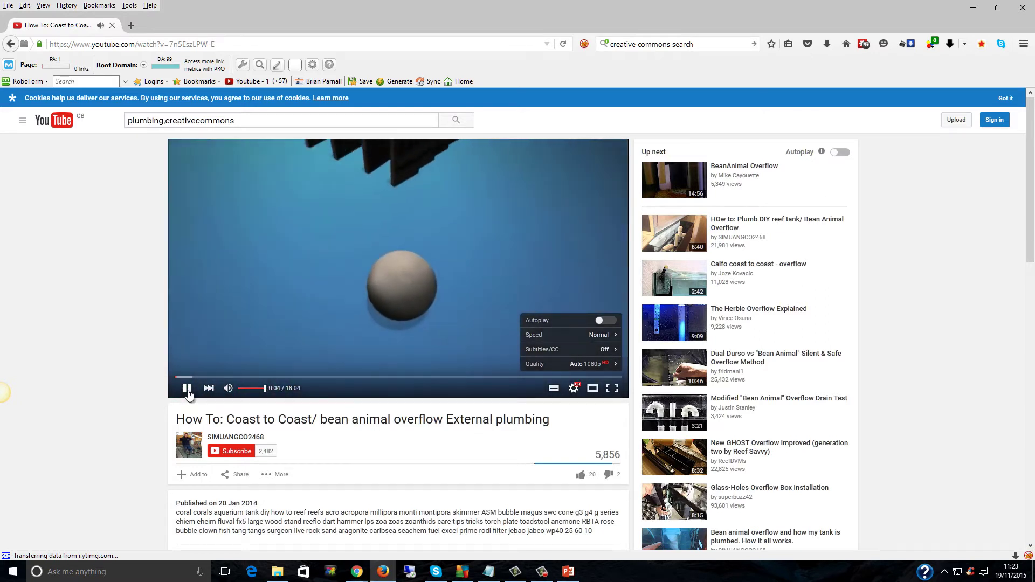
click(187, 389)
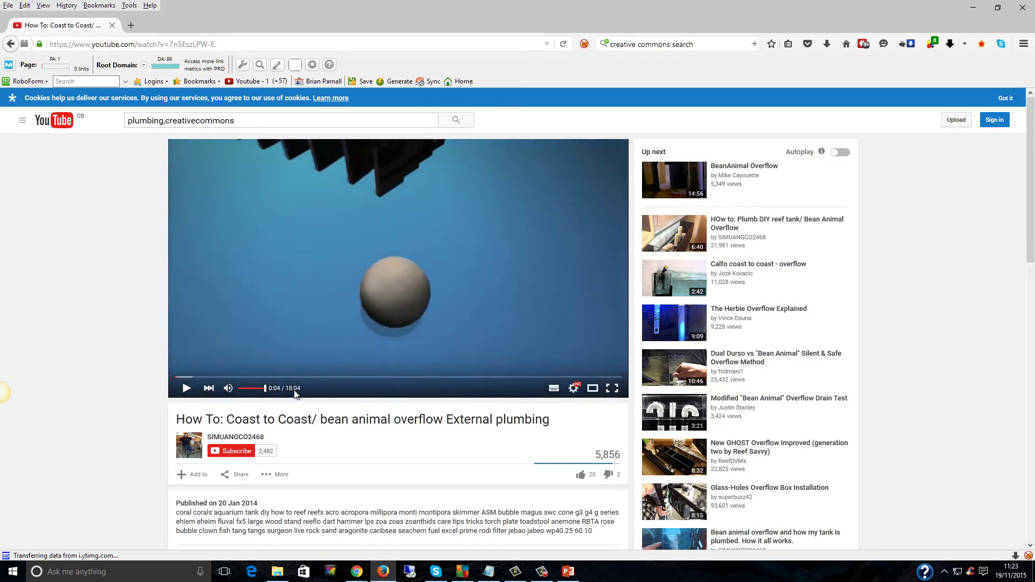
Download the video with Video DownloadHelper as the 476.7 MB 1920x1080 ADP MP4, saving it under the suggested name in Live Stream Vids
click(928, 47)
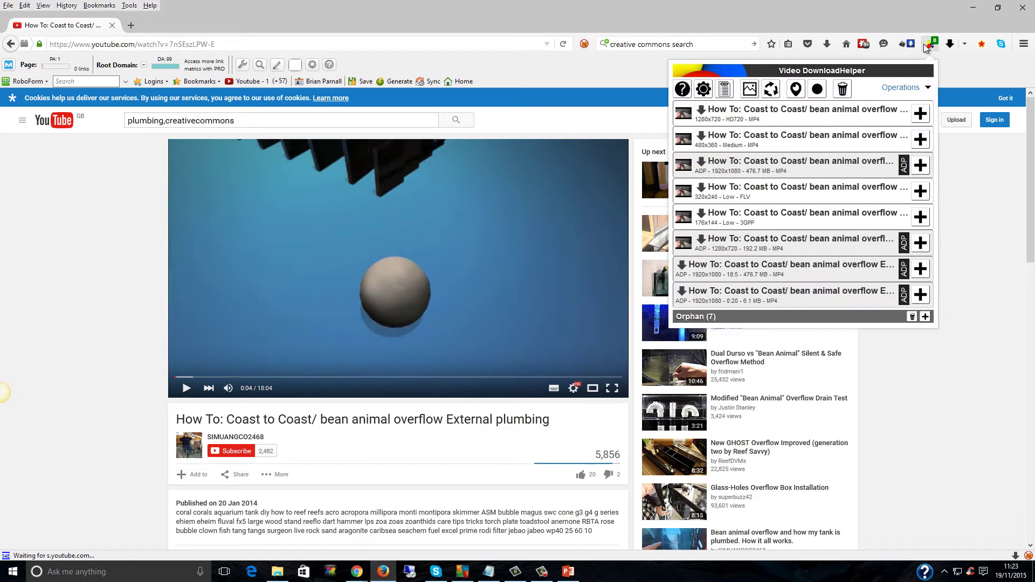
click(720, 273)
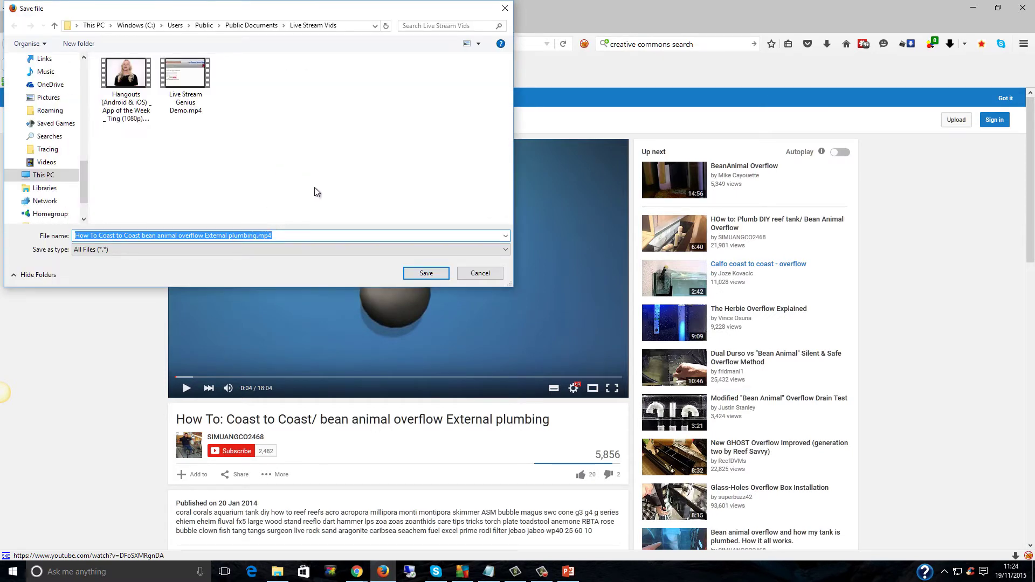
click(411, 273)
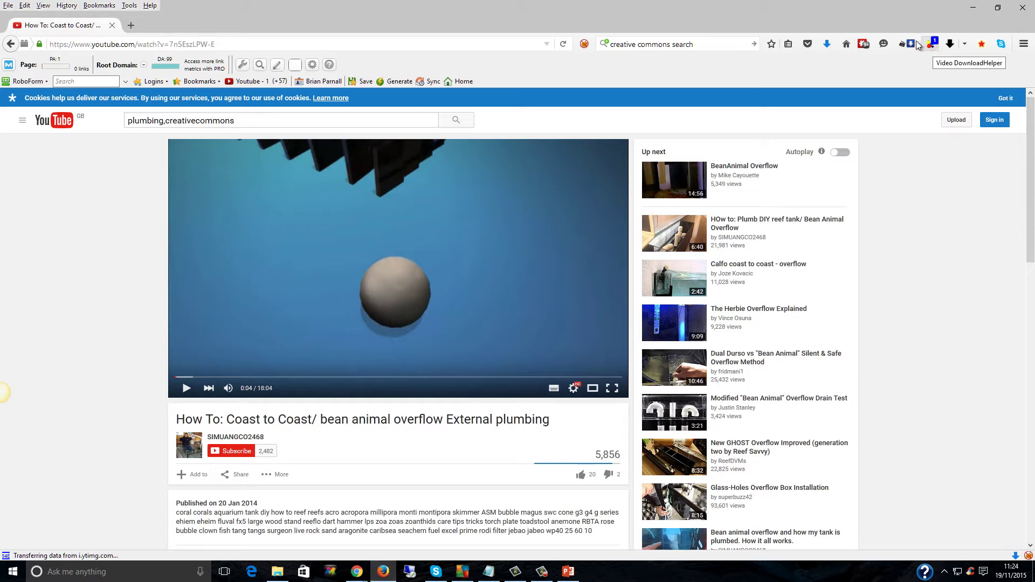
Check the running download and the other available versions of the video in Video DownloadHelper
click(931, 47)
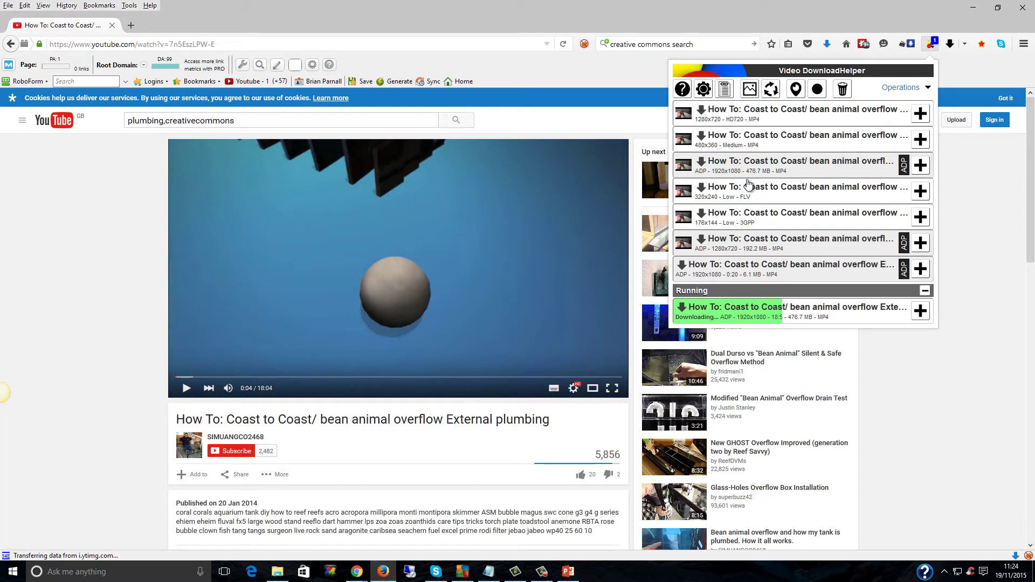
click(700, 251)
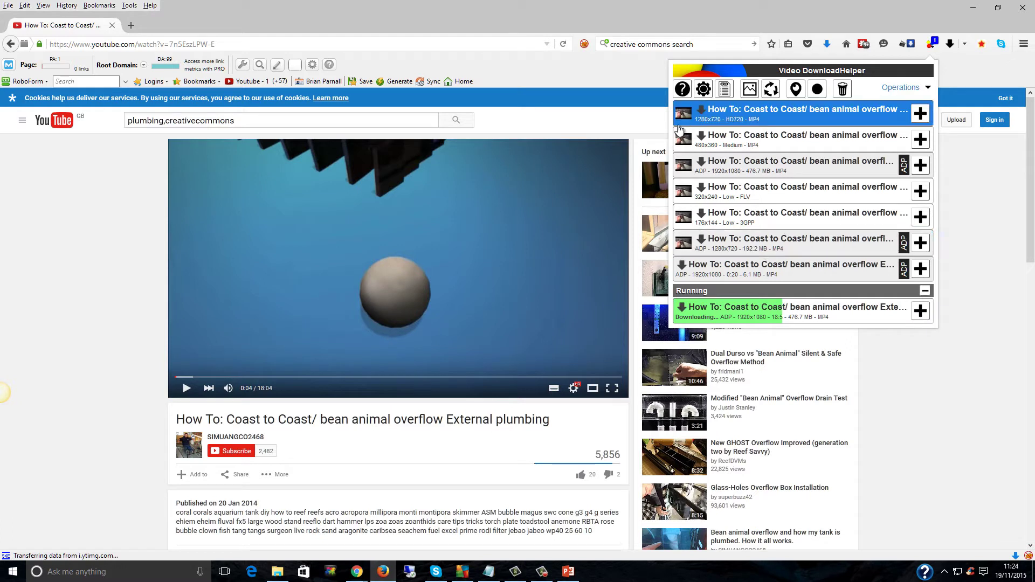
click(636, 76)
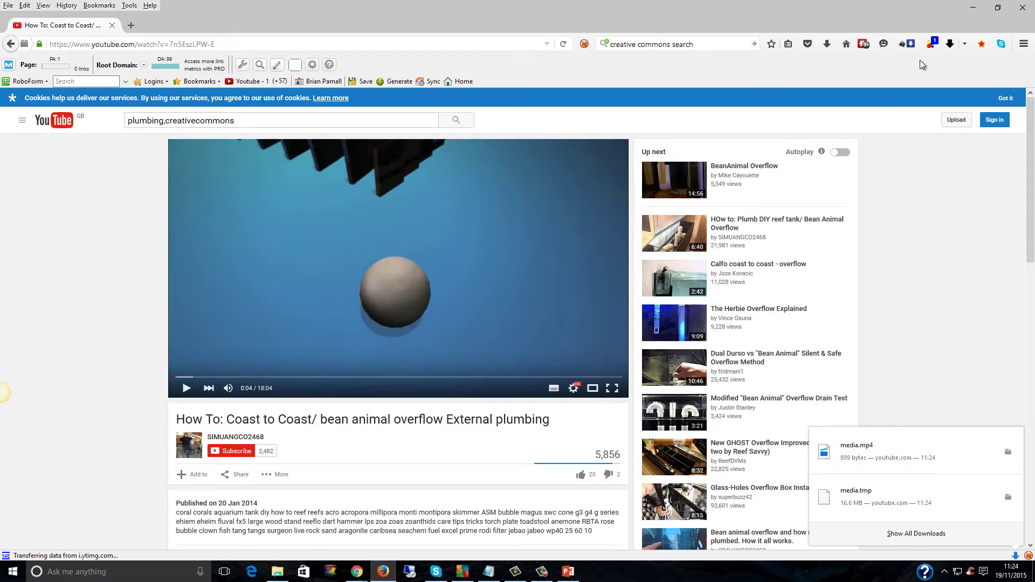
click(930, 44)
click(930, 44)
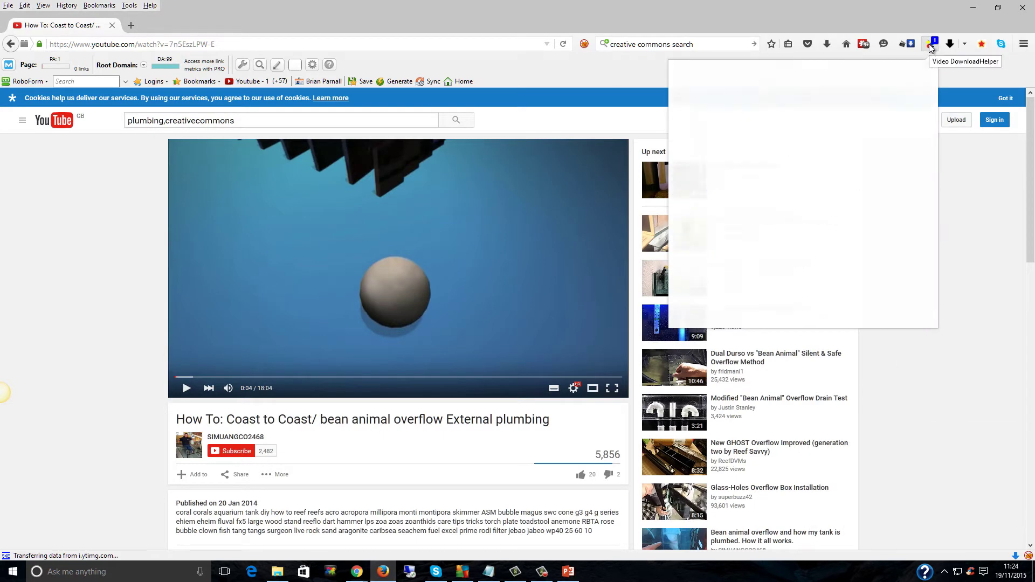
Minimise Firefox, show the desktop, launch JDownloader 2 and open its LinkGrabber view
click(971, 8)
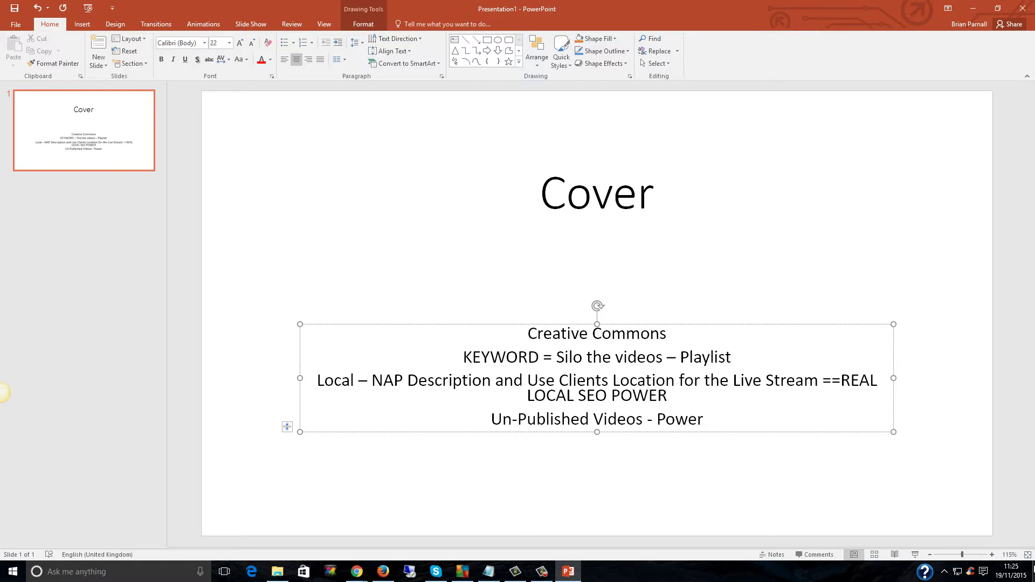
key(super+d)
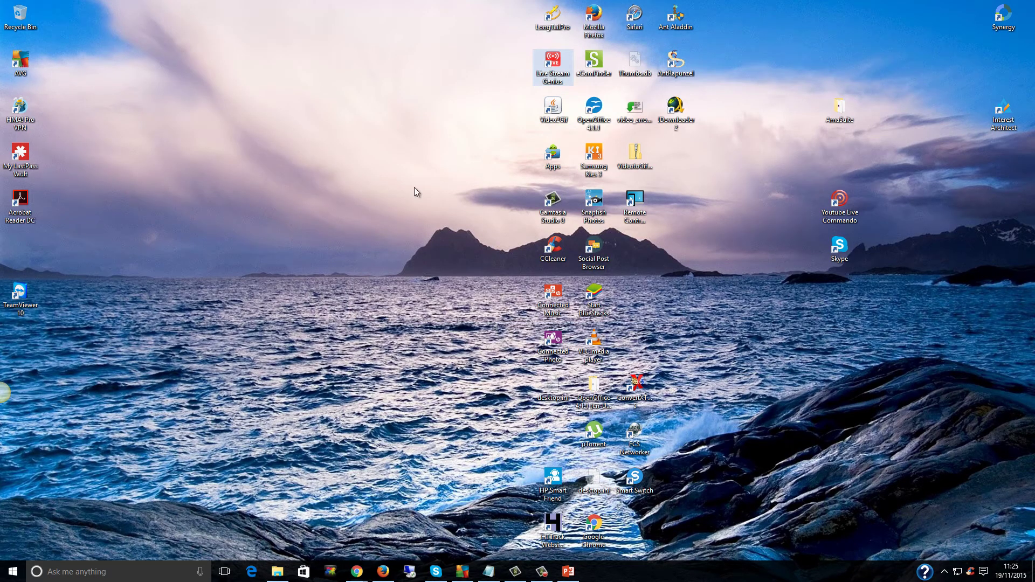
click(679, 124)
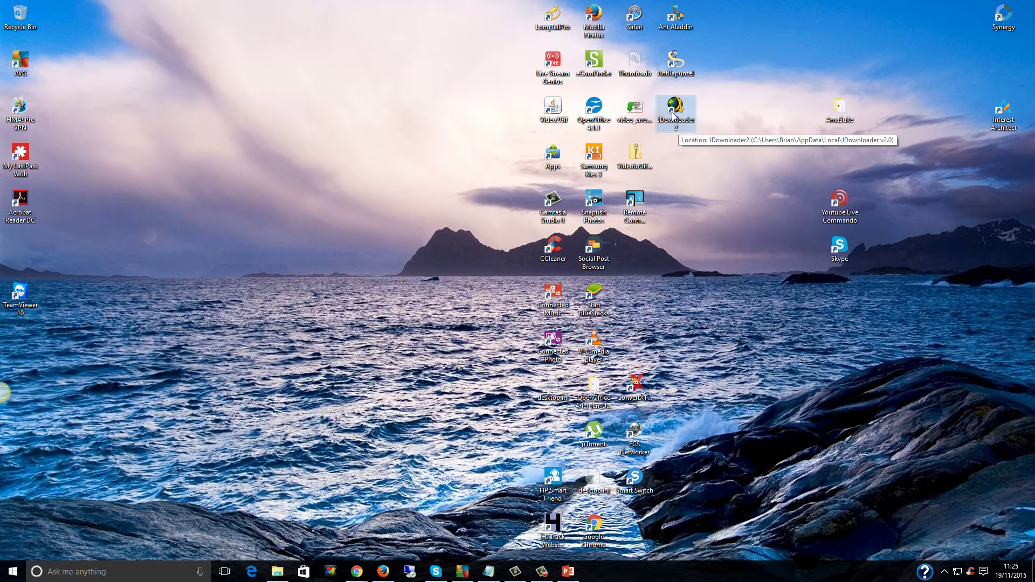
double_click(672, 113)
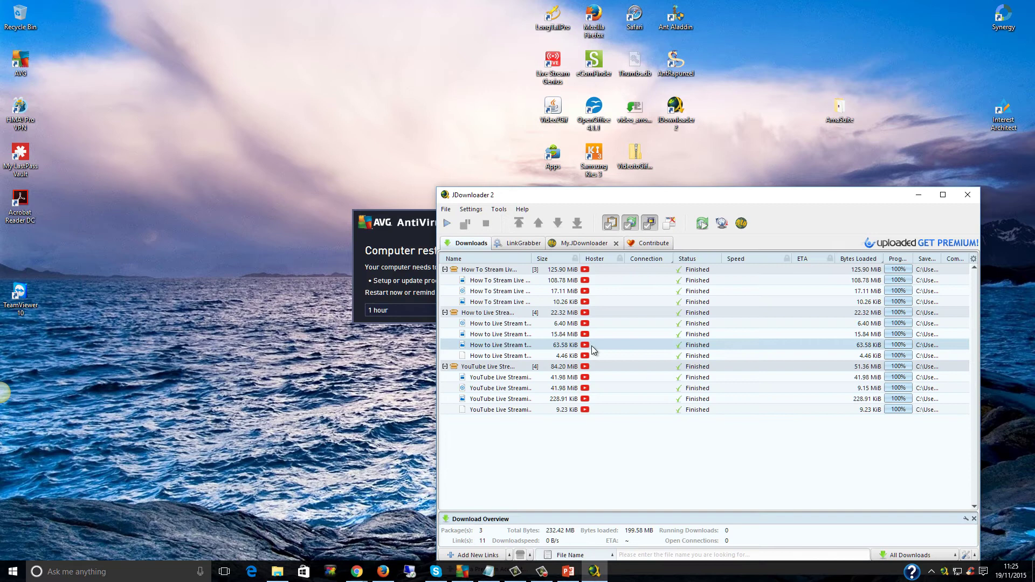
click(520, 244)
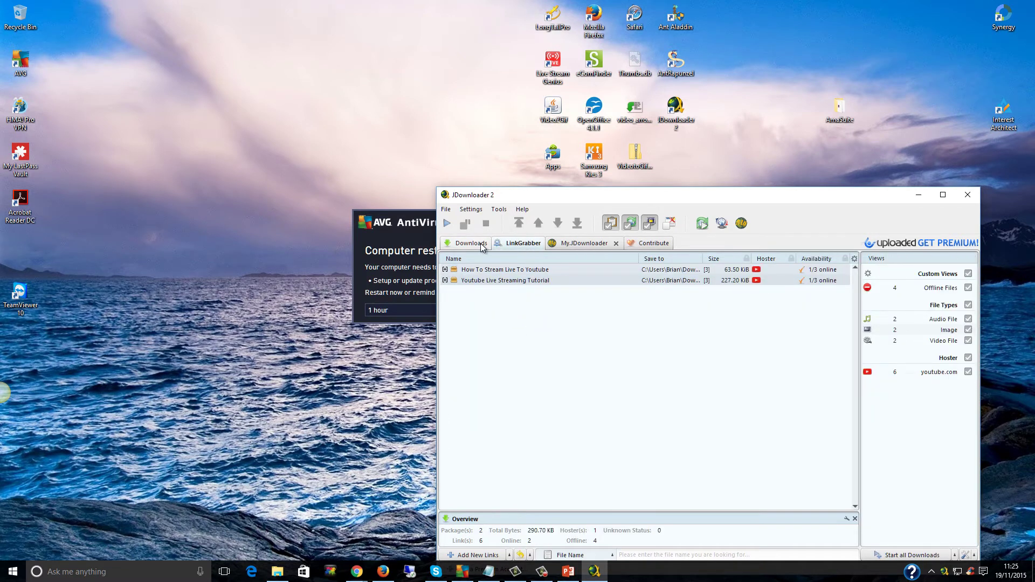
Copy the YouTube address of the coast-to-coast overflow plumbing video from Firefox and return to JDownloader 2 so LinkGrabber collects it
click(383, 571)
click(210, 44)
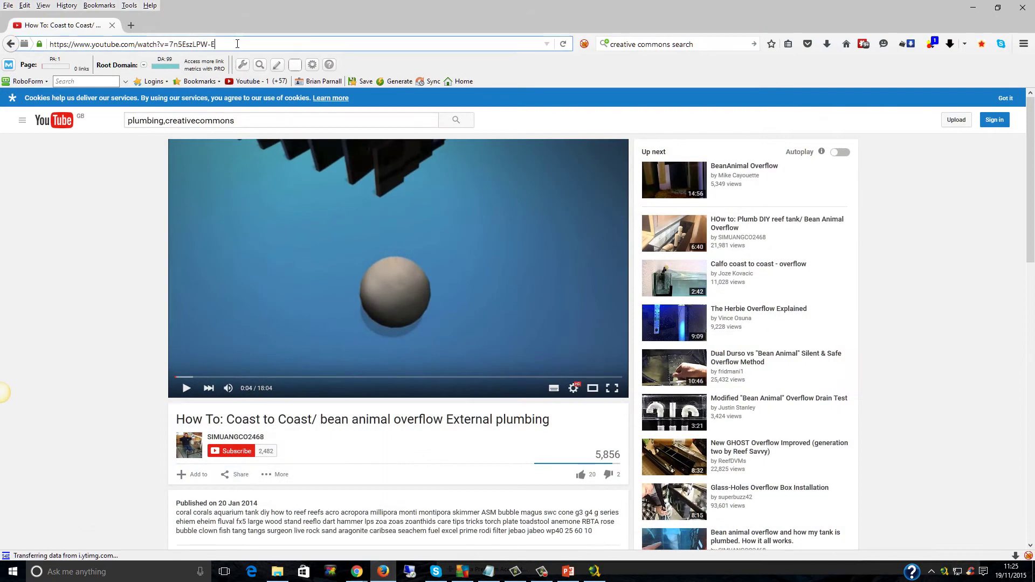
right_click(209, 48)
click(233, 81)
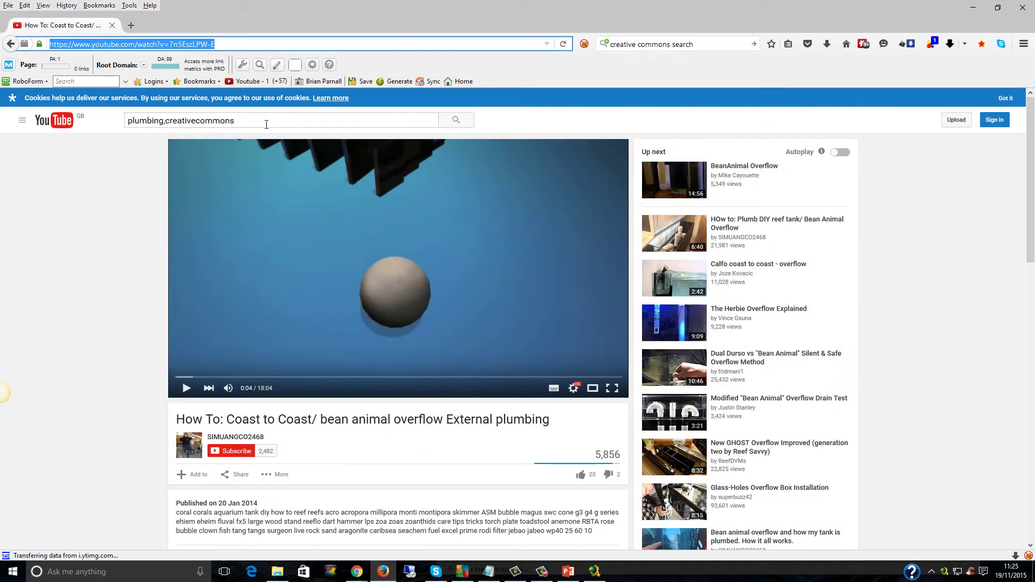
click(601, 576)
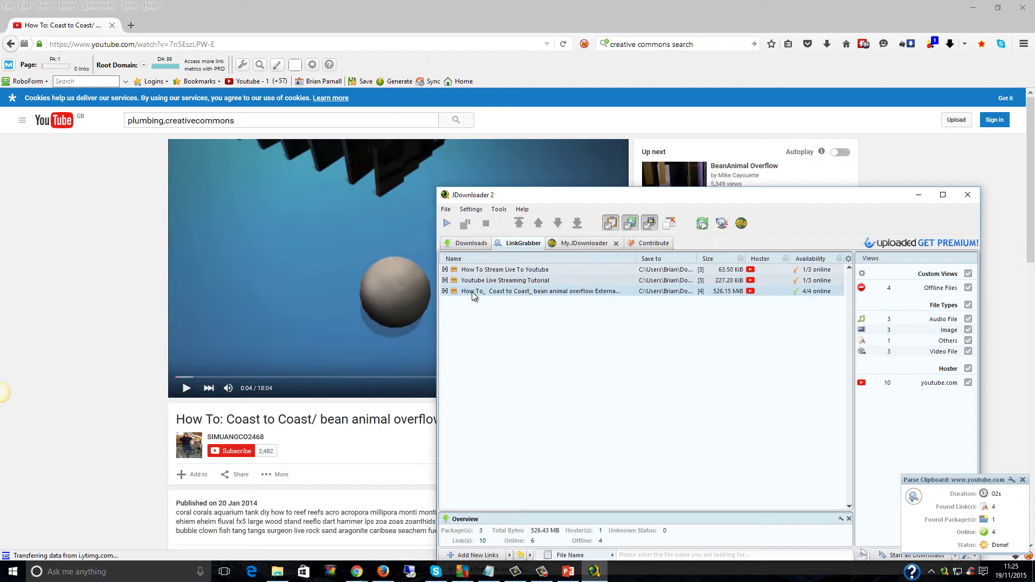
Expand the coast-to-coast overflow package to show its files and variants, then exit JDownloader
click(446, 291)
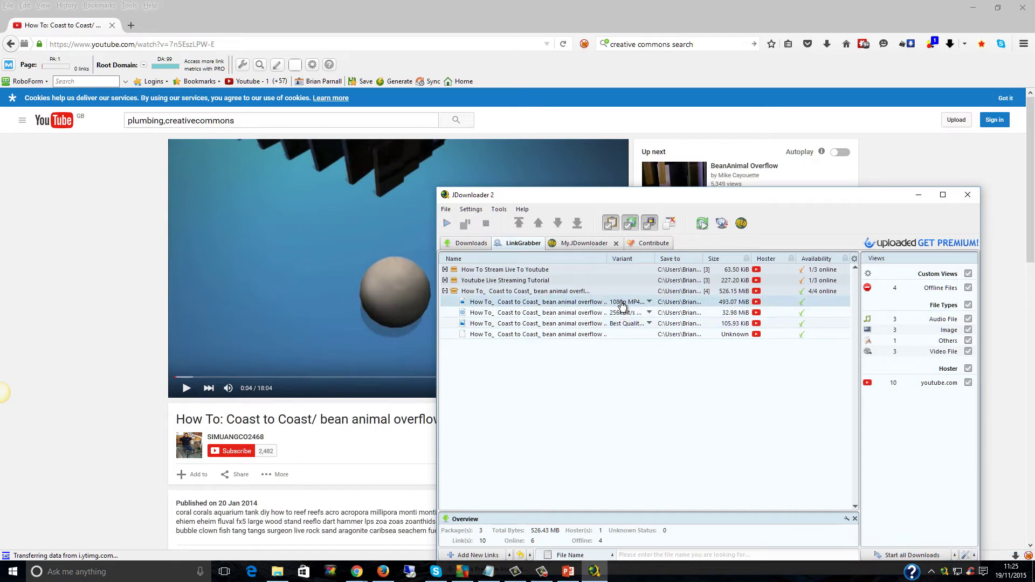
click(968, 199)
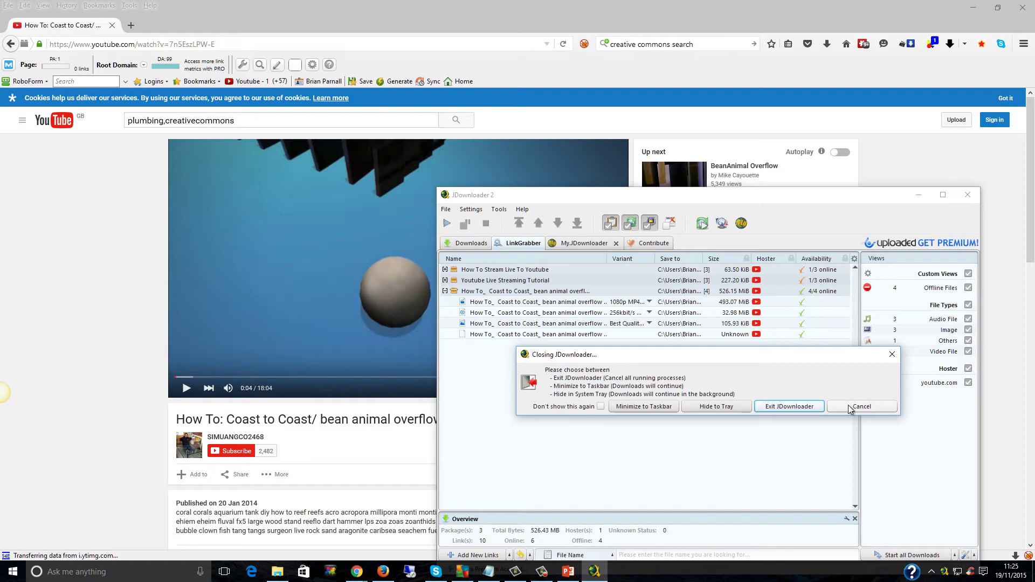
click(802, 407)
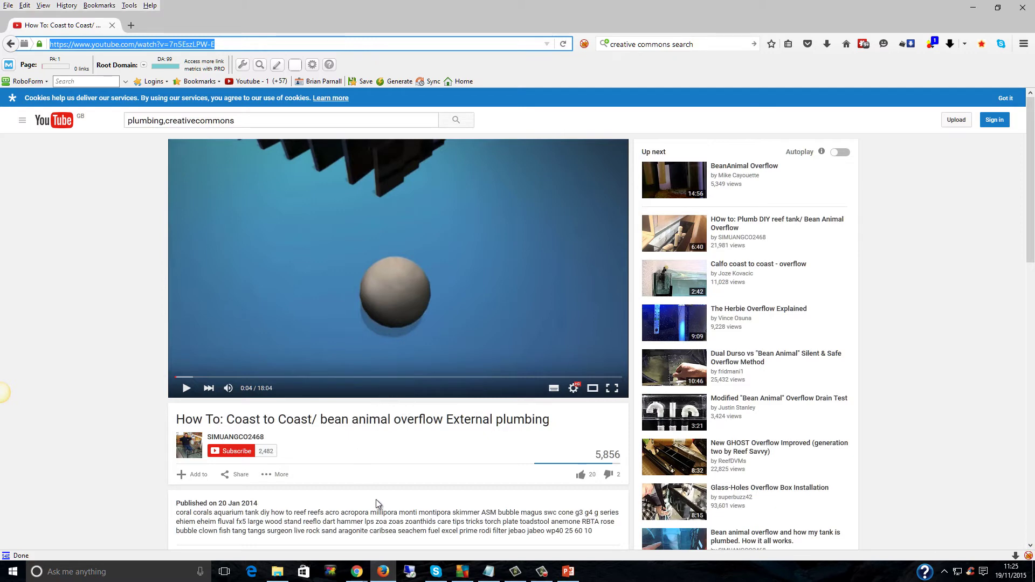
Switch to the Chrome window holding the YouTube channel tabs and show the Video Manager's video list
click(360, 573)
click(316, 492)
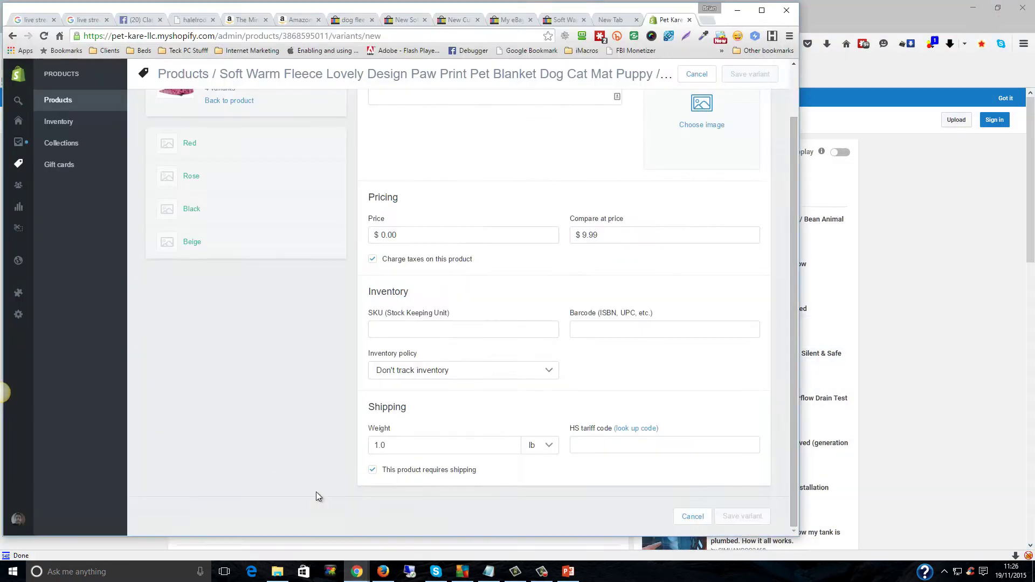
click(357, 571)
click(382, 499)
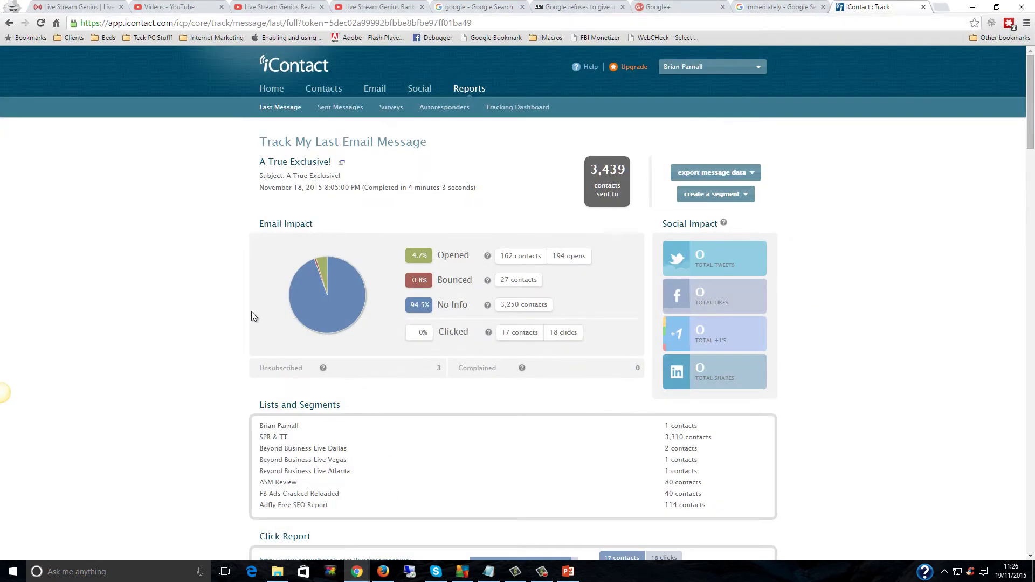
click(192, 8)
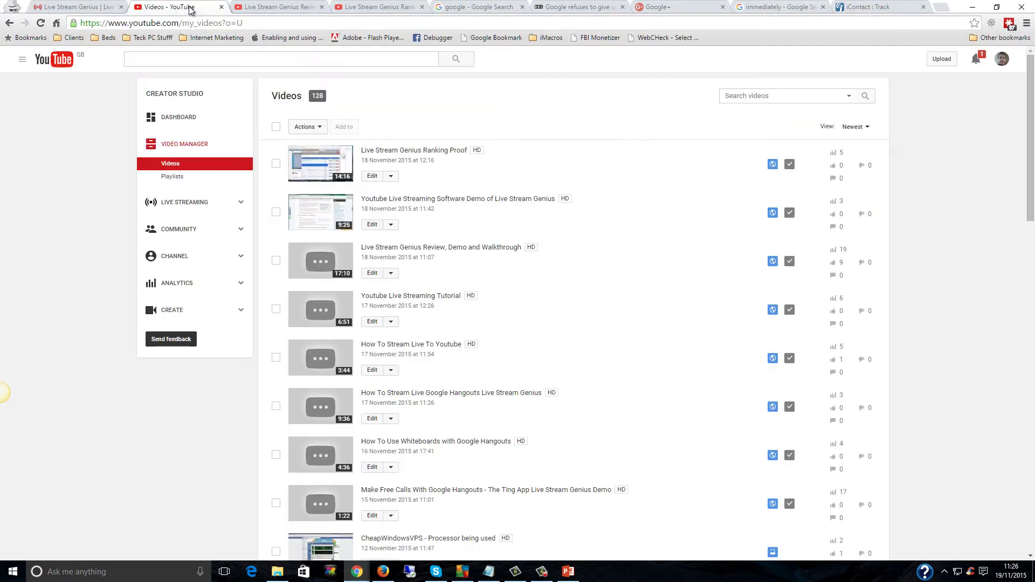
Go to page 3 of the channel's video list and open the "Free Friday Ranking Tips" video
scroll(484, 376, down, 15)
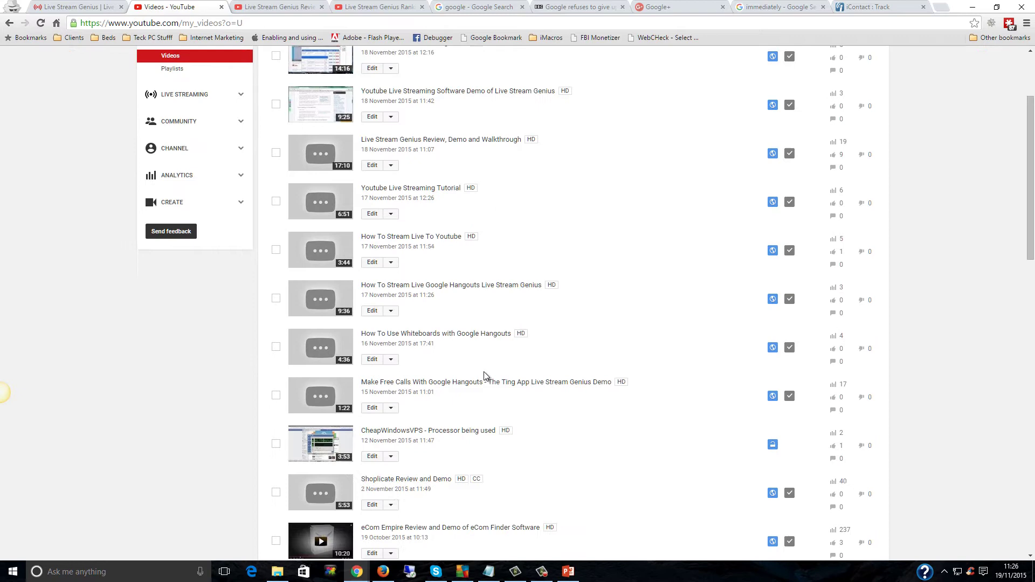
scroll(484, 376, down, 5)
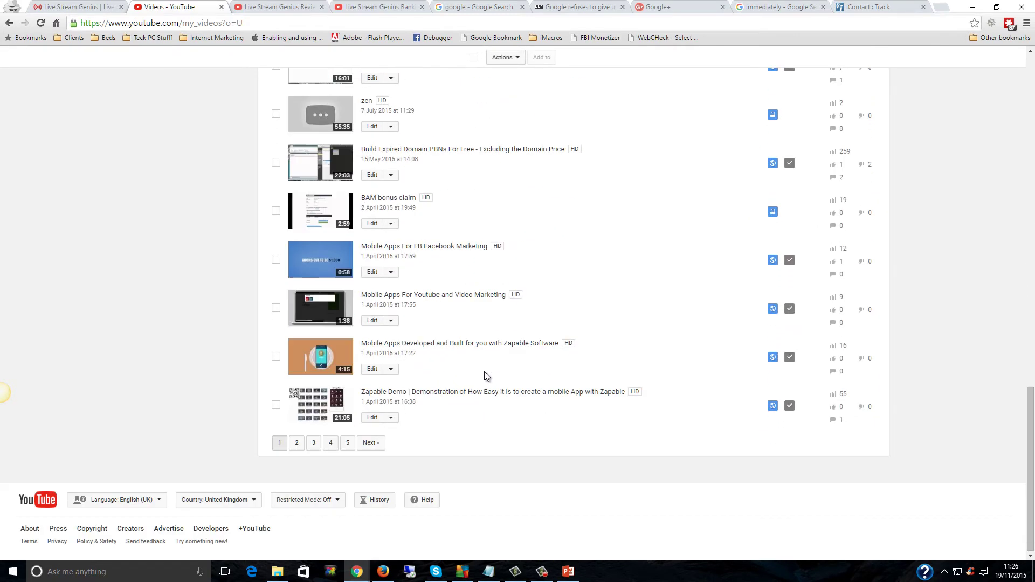
click(312, 447)
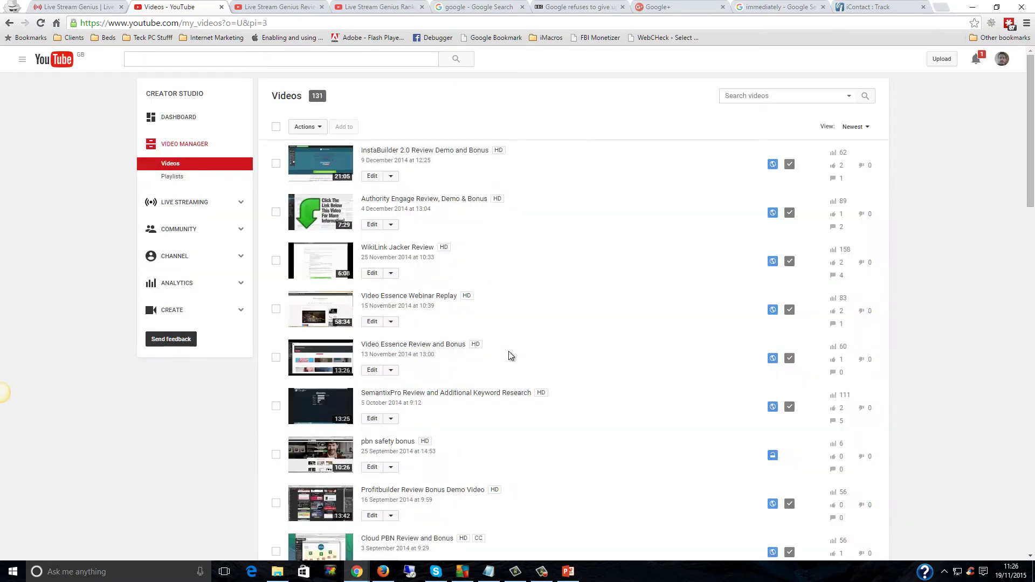
scroll(509, 351, down, 6)
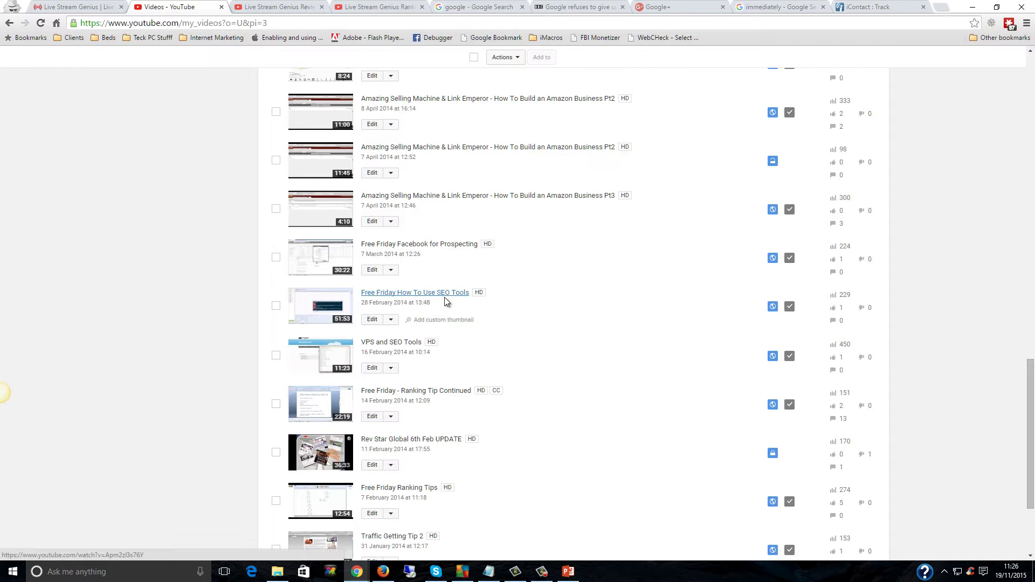
scroll(537, 367, down, 1)
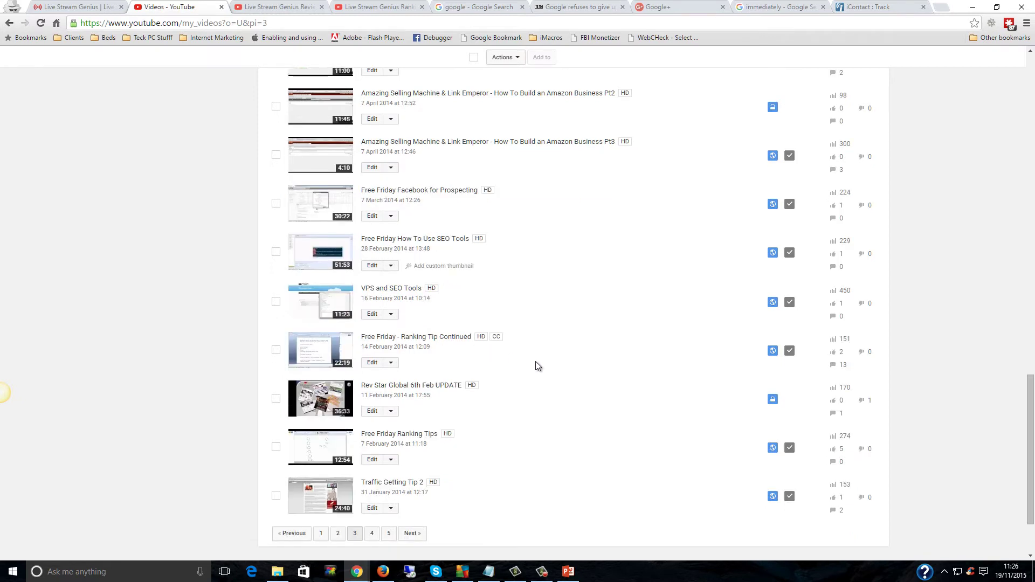
scroll(538, 366, down, 1)
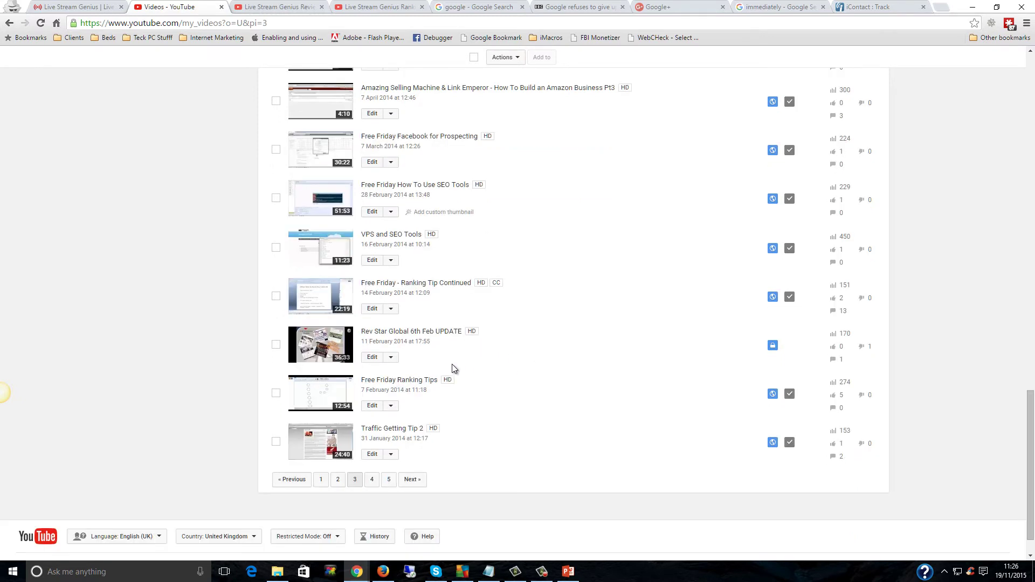
click(402, 382)
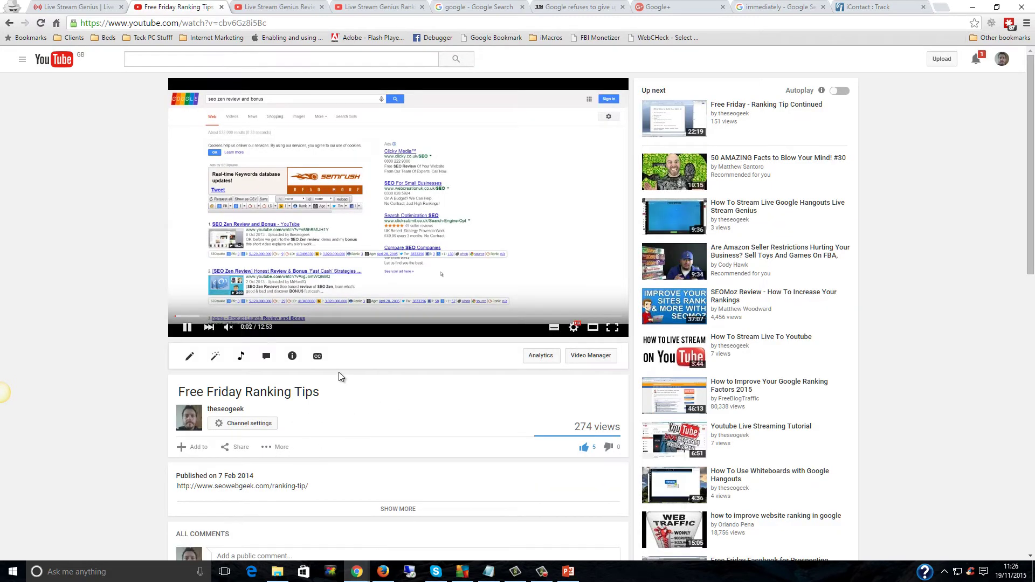
Skip "Free Friday Ranking Tips" ahead to about 2:11, pause it at the circle drawing and select its web address
click(244, 317)
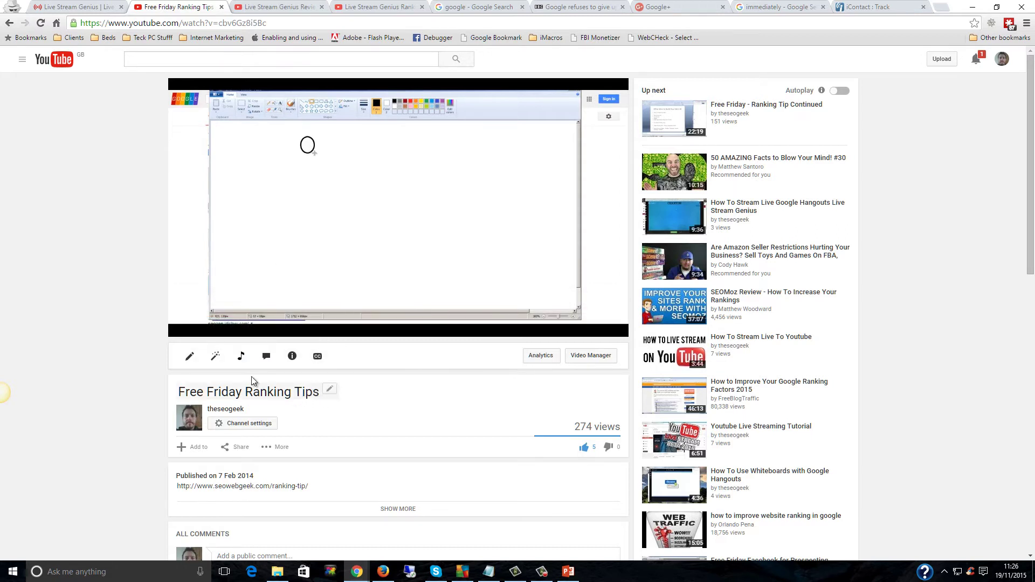
click(286, 289)
click(267, 23)
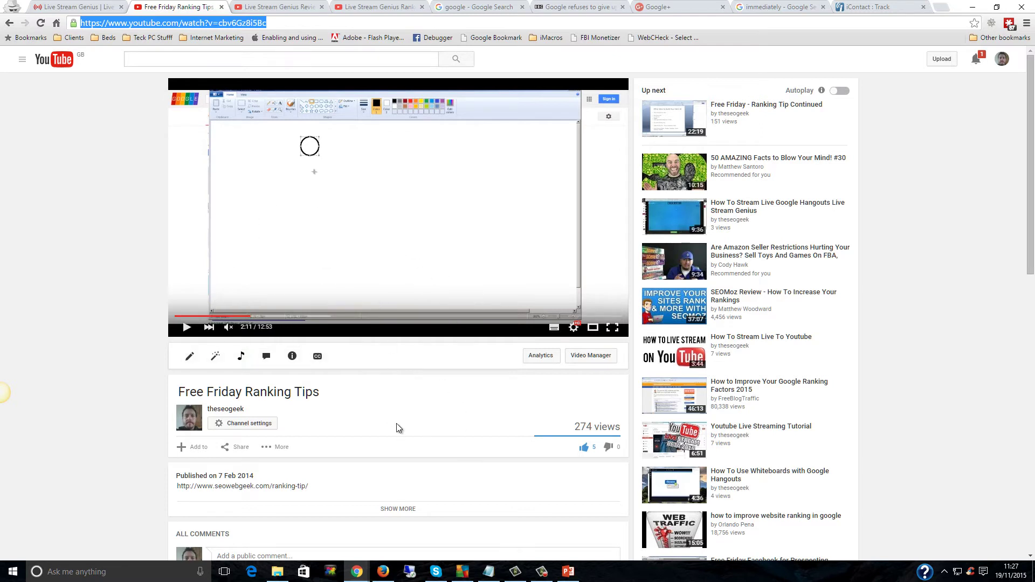
Open the Video Manager from the "Live Stream Genius Review, Demo and Walkthrough" page and open the settings of "Live Stream Genius Ranking Proof"
click(303, 7)
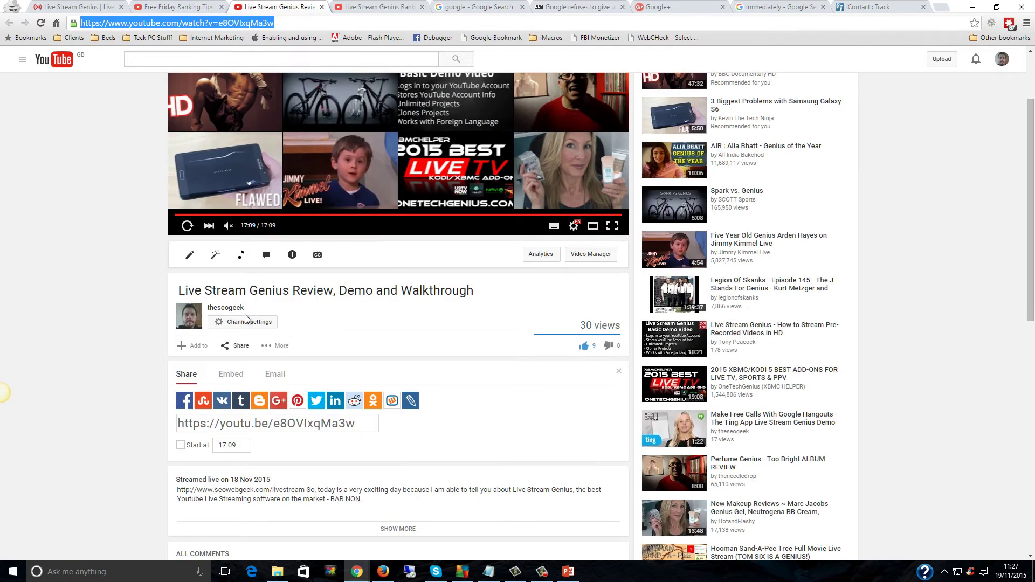
click(593, 257)
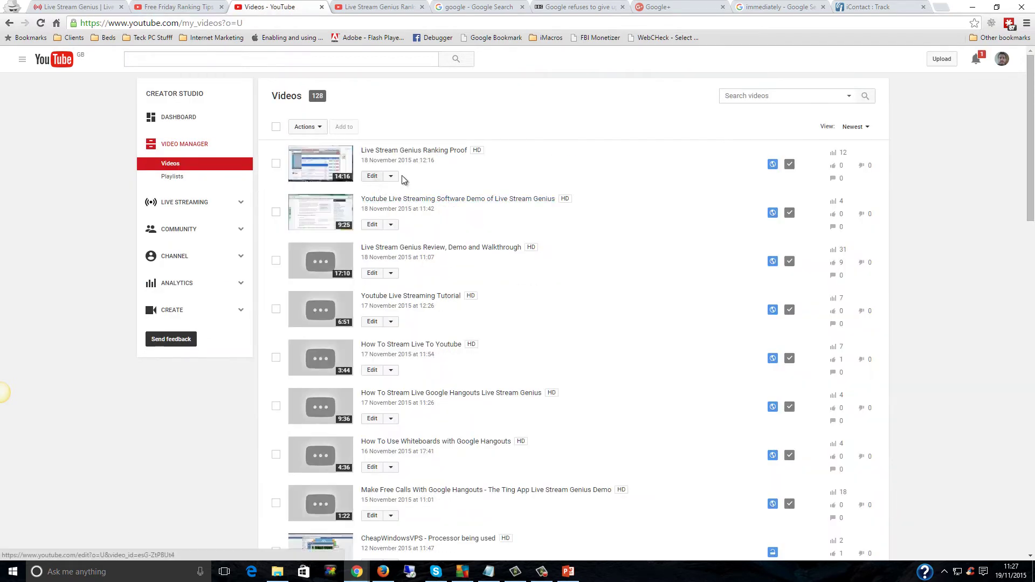
click(773, 168)
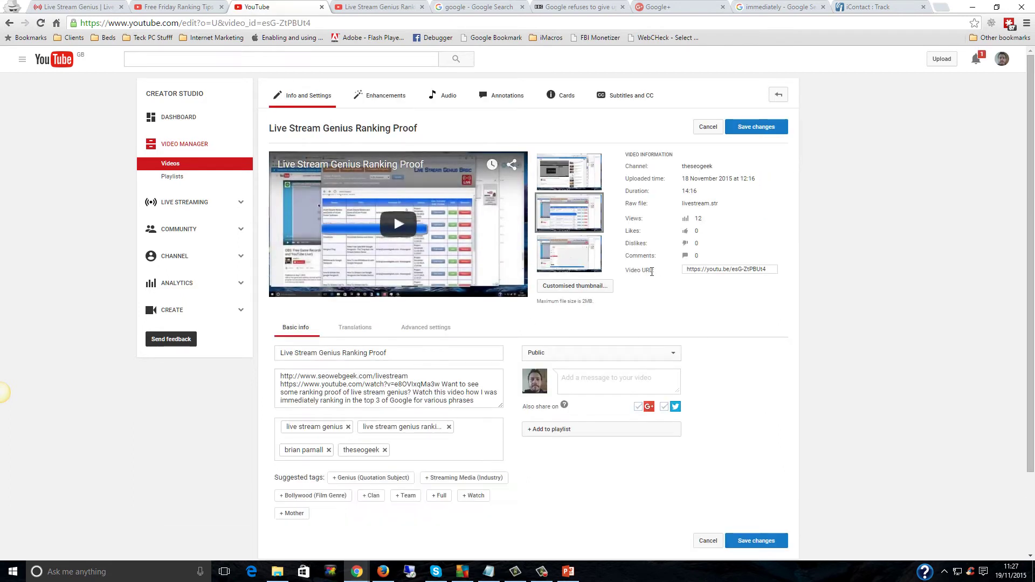
Change the video's privacy to Private and then to Unlisted
click(606, 351)
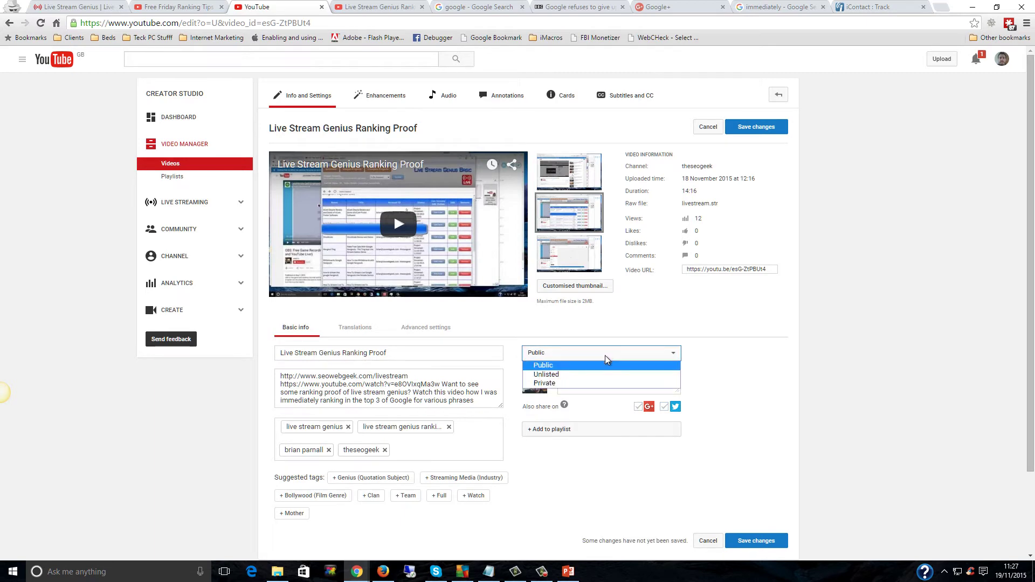
click(550, 384)
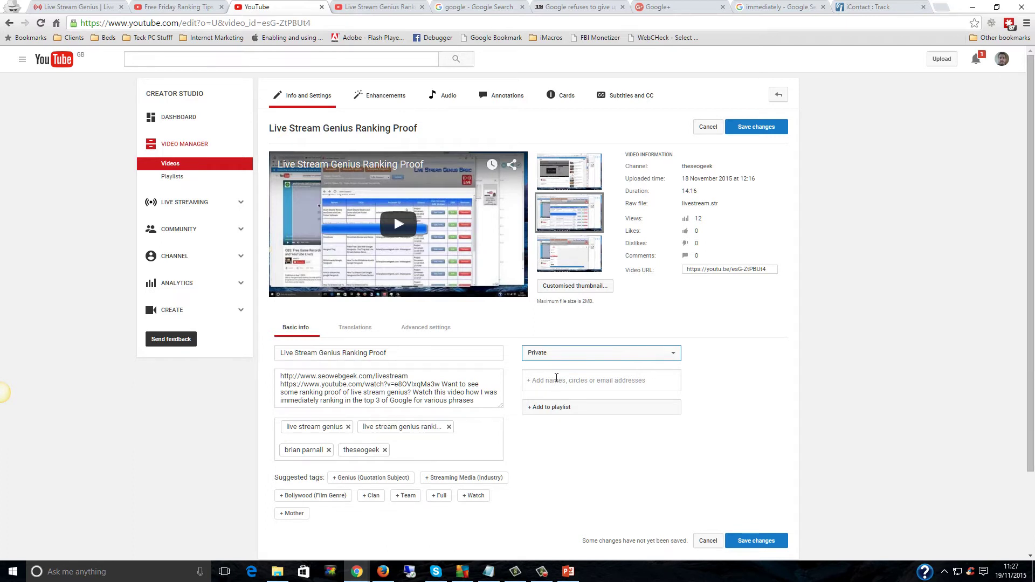
click(564, 353)
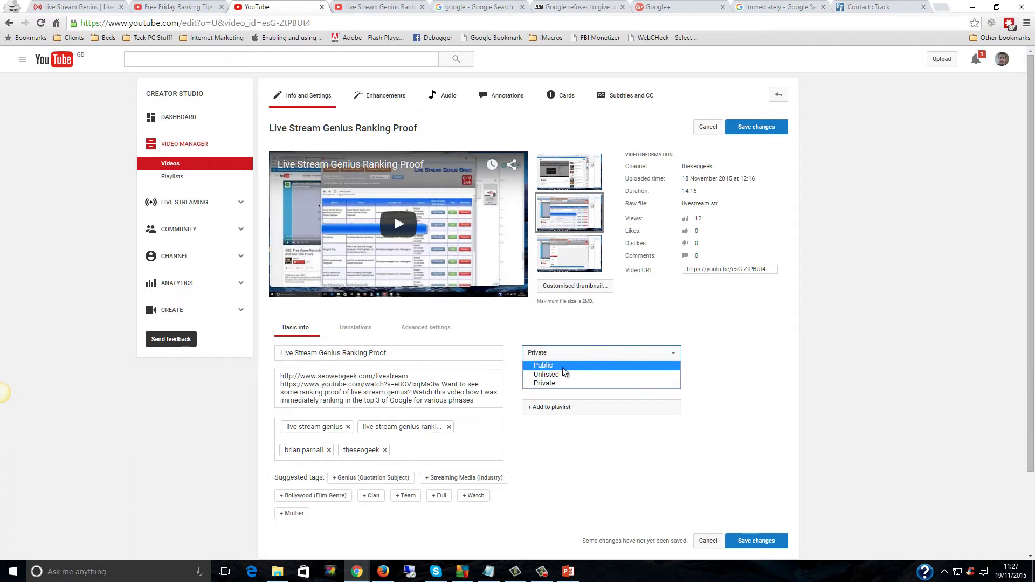
click(564, 376)
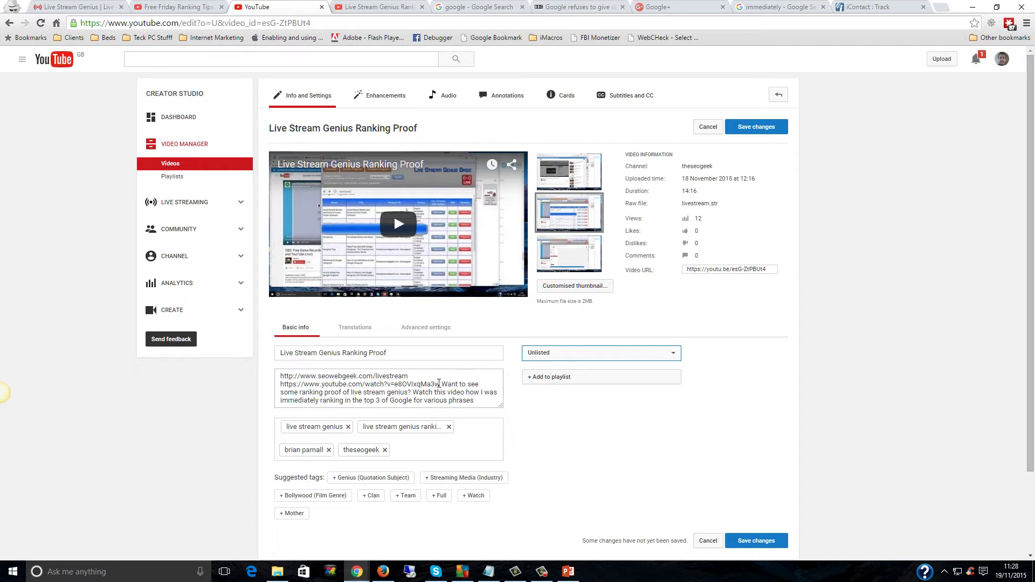
Place the cursor after the livestream link in the description, try opening the channel's Playlists page, and stay on the edit page
click(409, 377)
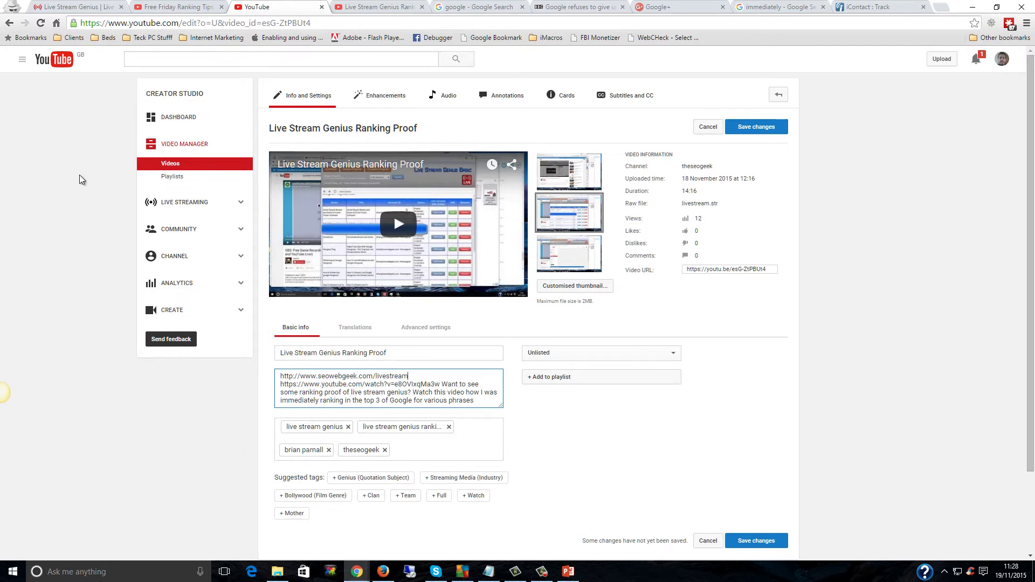
click(204, 176)
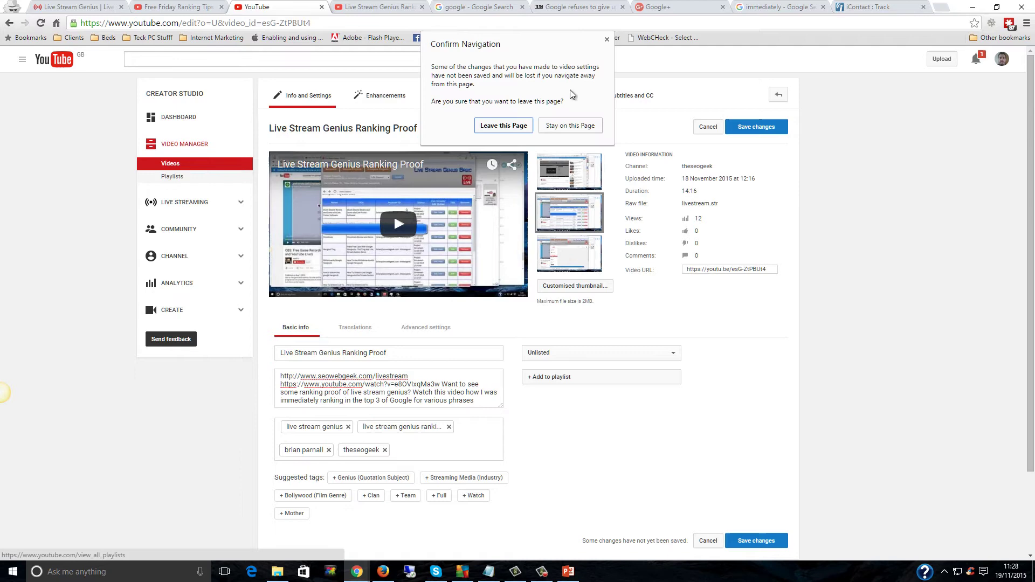
click(607, 39)
Open the "Live Stream Genius Ranking Proof" watch page, look through the playlists it can be added to, and close the list
click(399, 9)
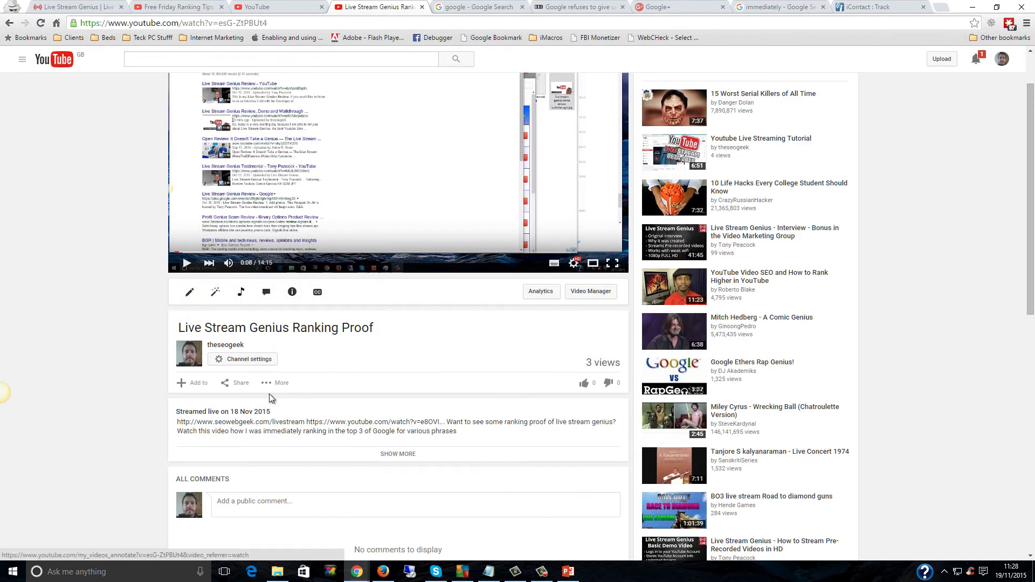
click(197, 385)
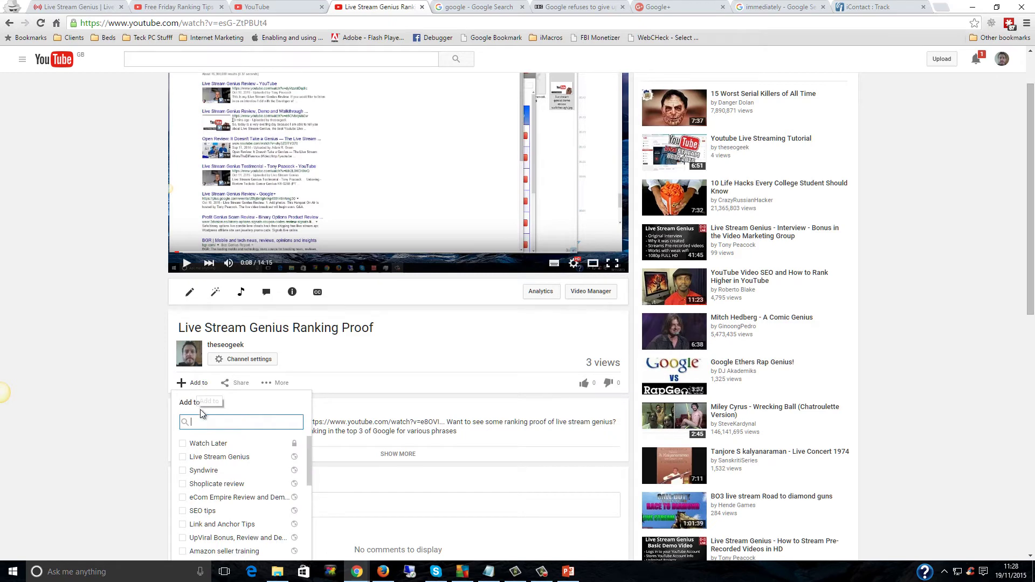
scroll(231, 458, down, 2)
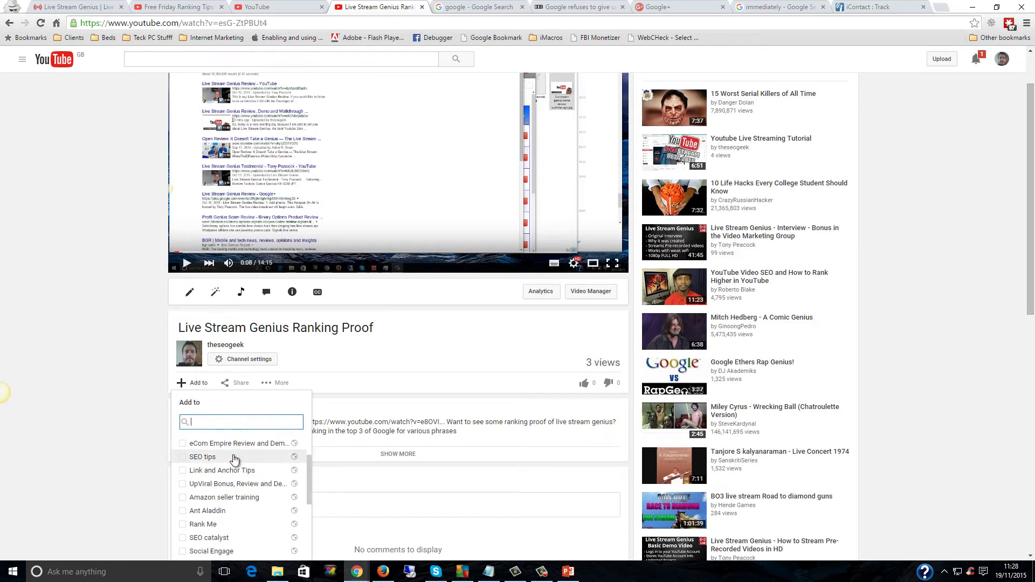
scroll(232, 458, up, 4)
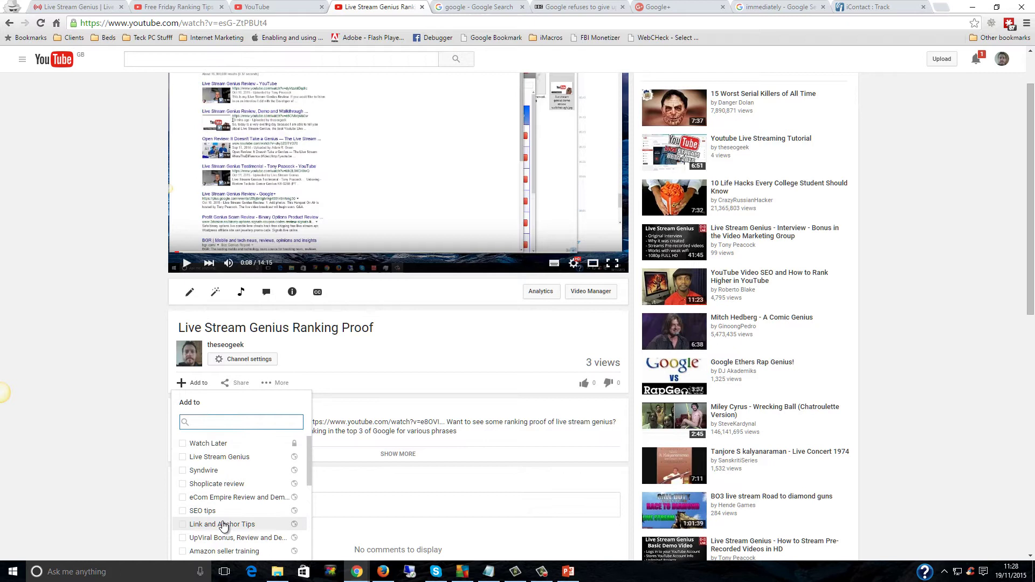
click(229, 424)
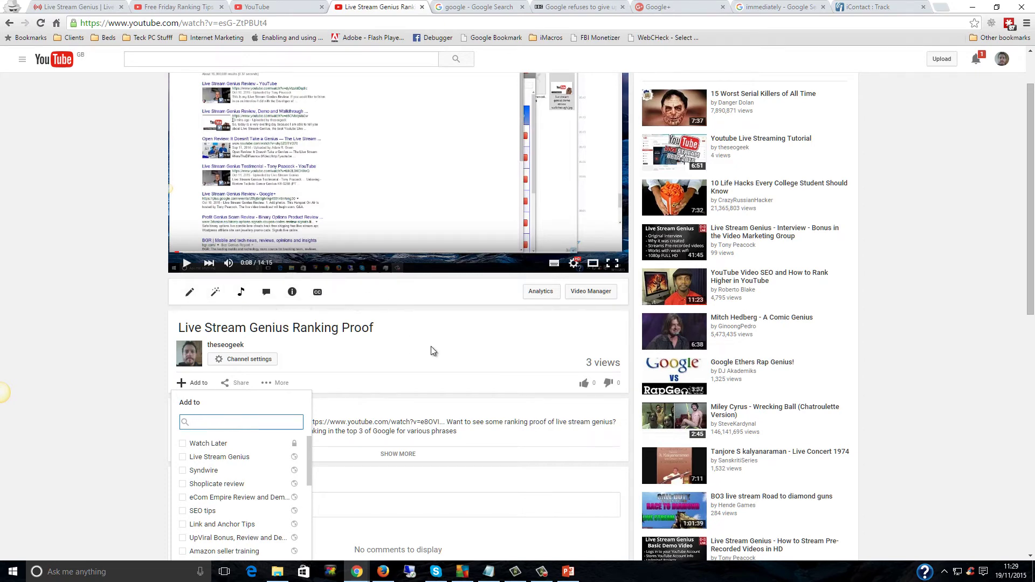
scroll(432, 351, up, 1)
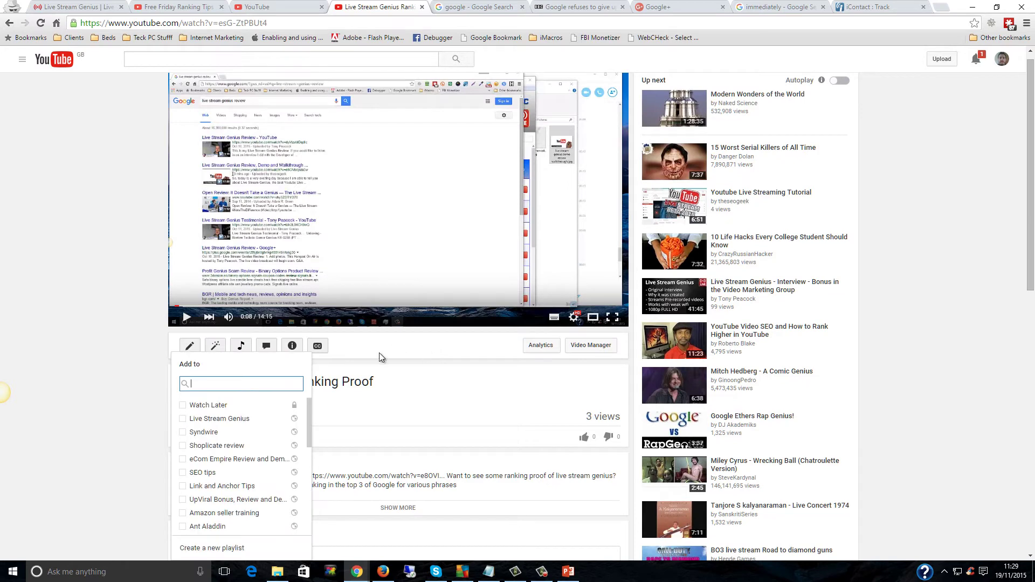
click(138, 362)
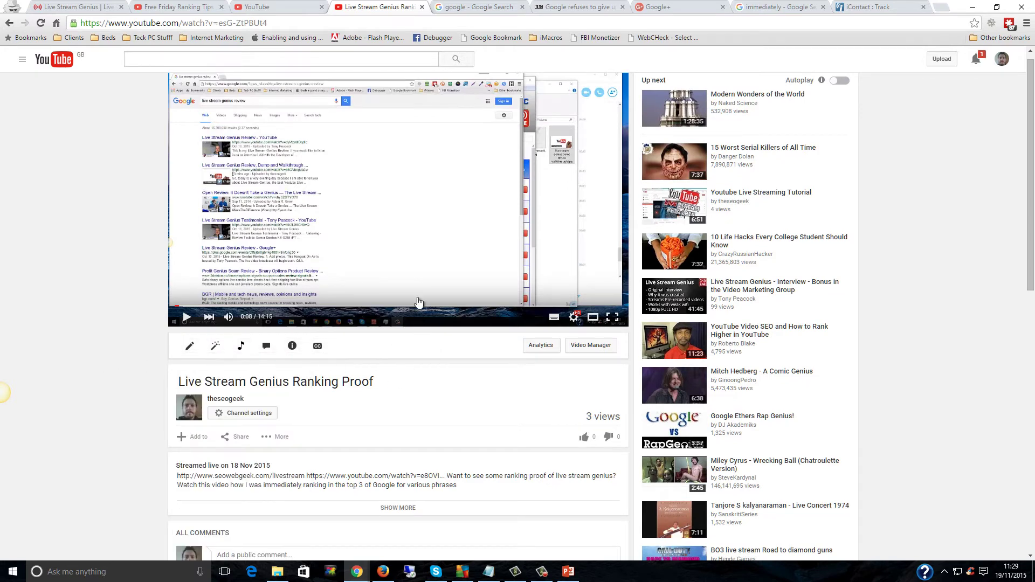
Open the annotations editor for "Live Stream Genius Ranking Proof", pause the preview, and add a speech bubble annotation
click(267, 347)
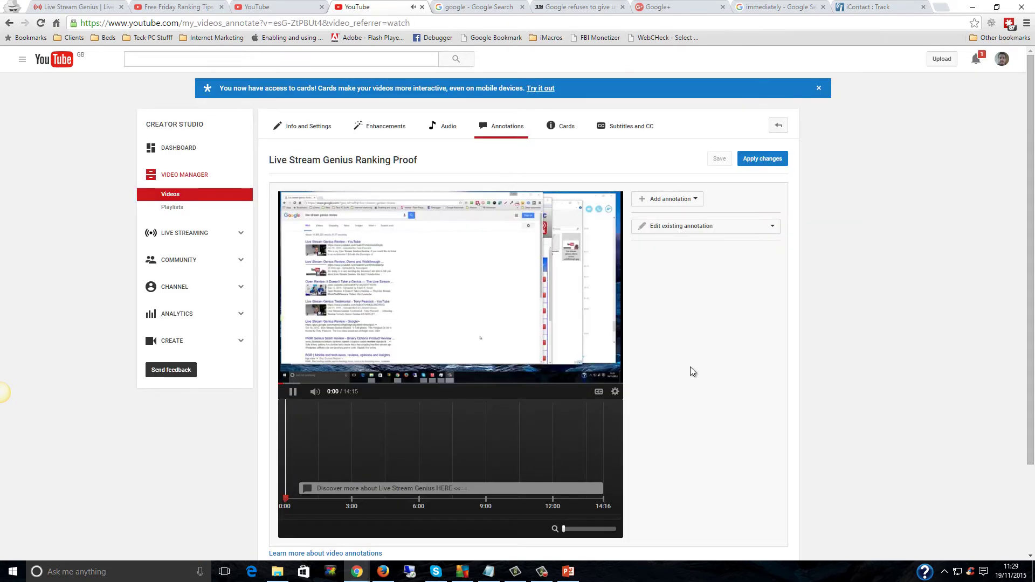
click(293, 392)
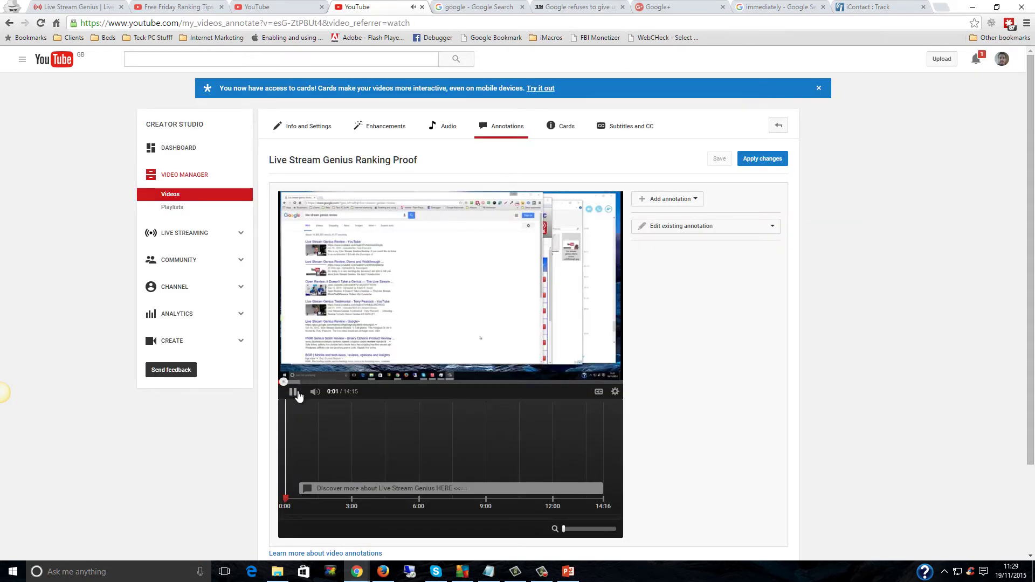
click(686, 204)
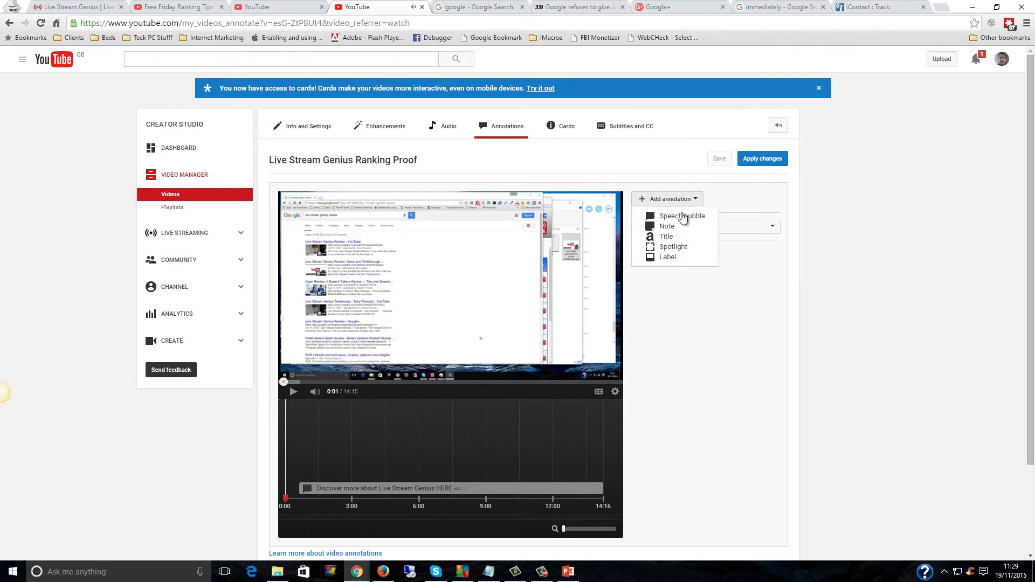
click(681, 216)
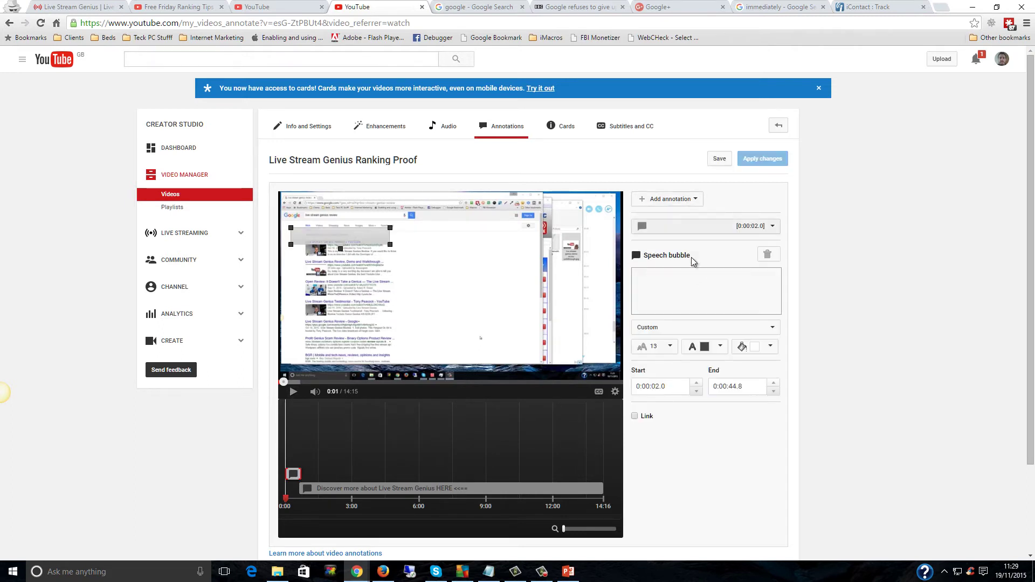
Enable a link on the speech bubble, look through the link types, and place the cursor in the video link field
click(634, 416)
click(723, 416)
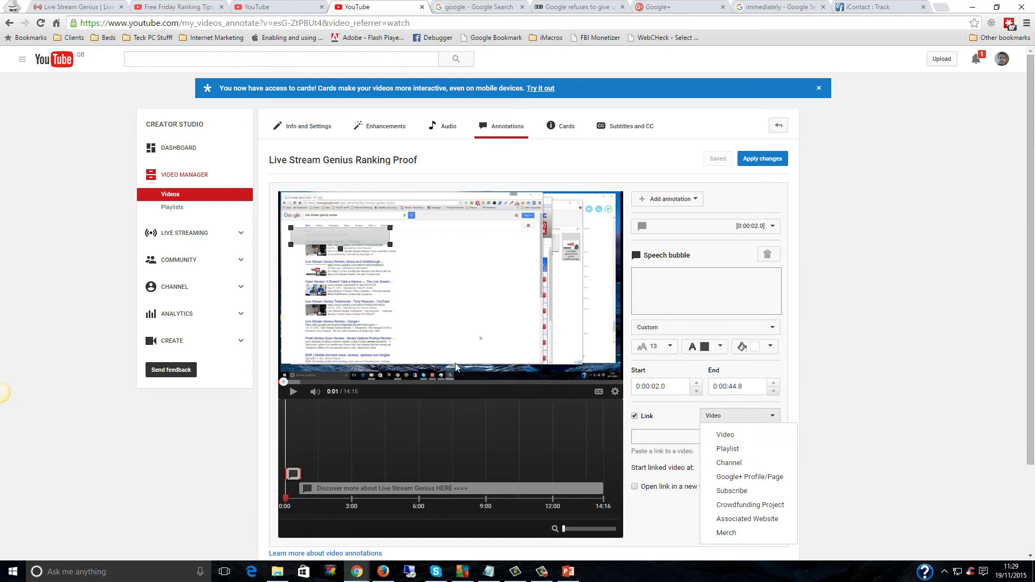
click(669, 436)
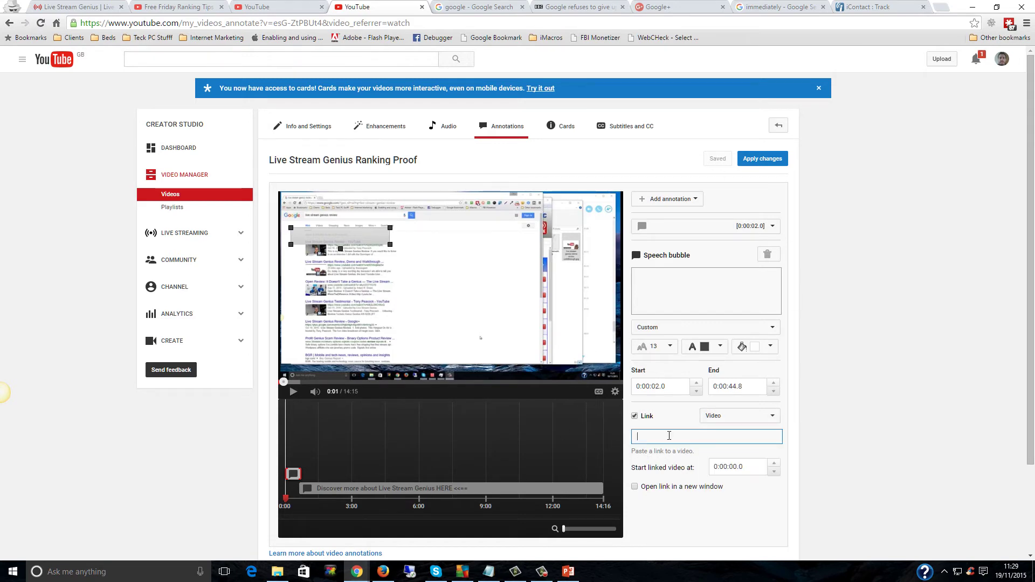
Try to delete the new speech bubble annotation from the timeline
right_click(295, 473)
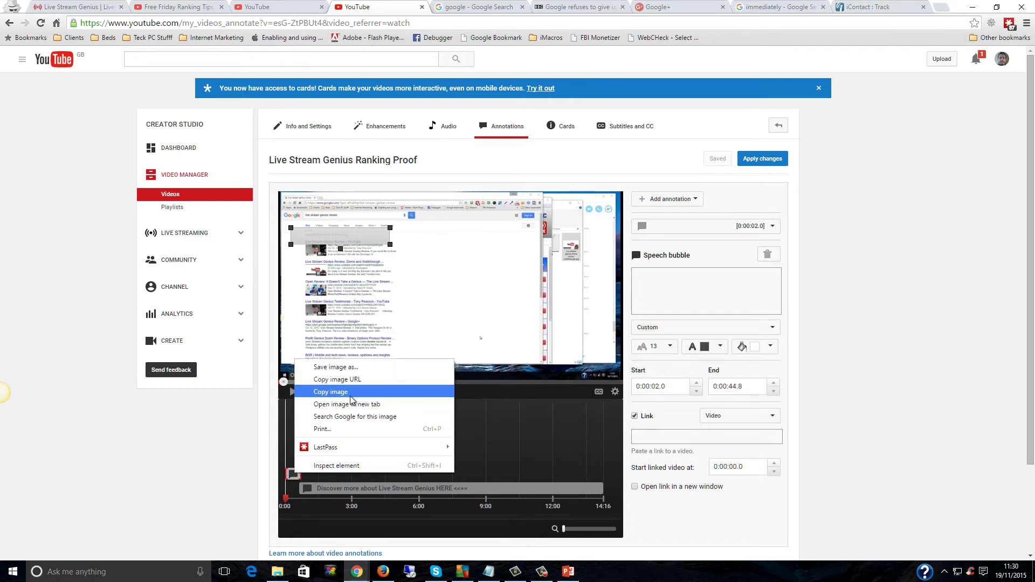
click(293, 474)
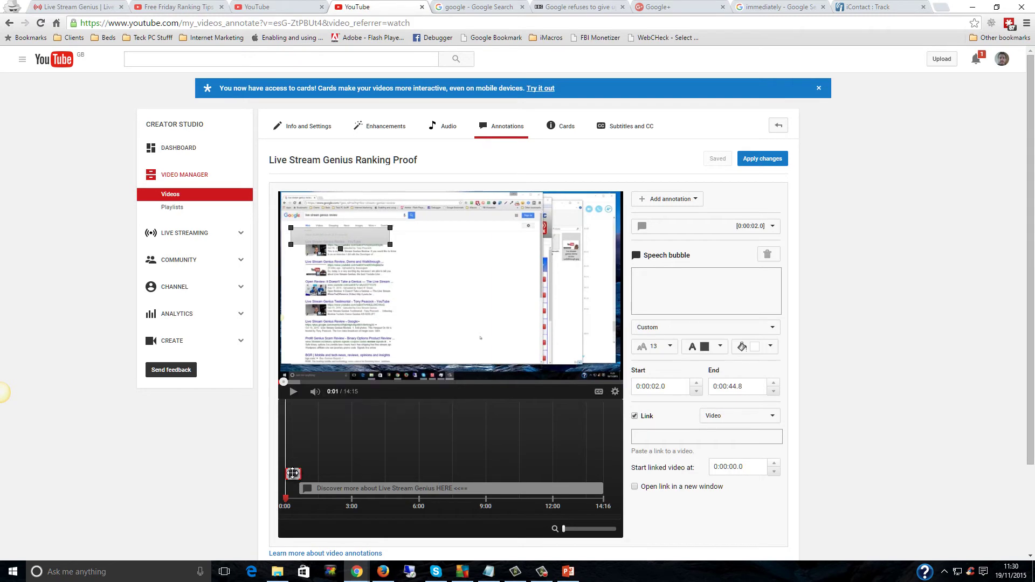
key(BackSpace)
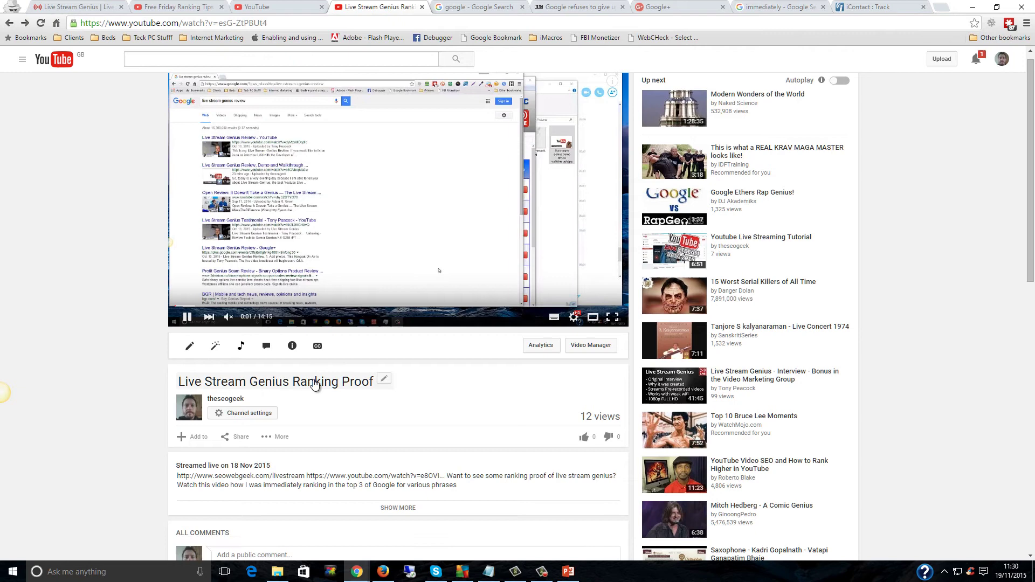
Open the video's subtitles and CC settings, view the spoken-language choices, and cancel the language setting
click(317, 348)
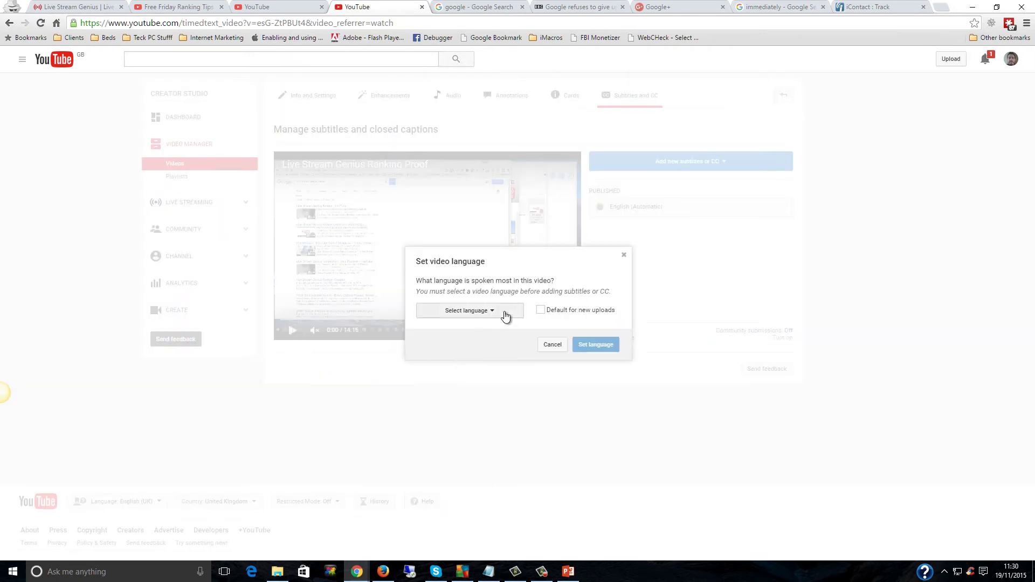
click(504, 316)
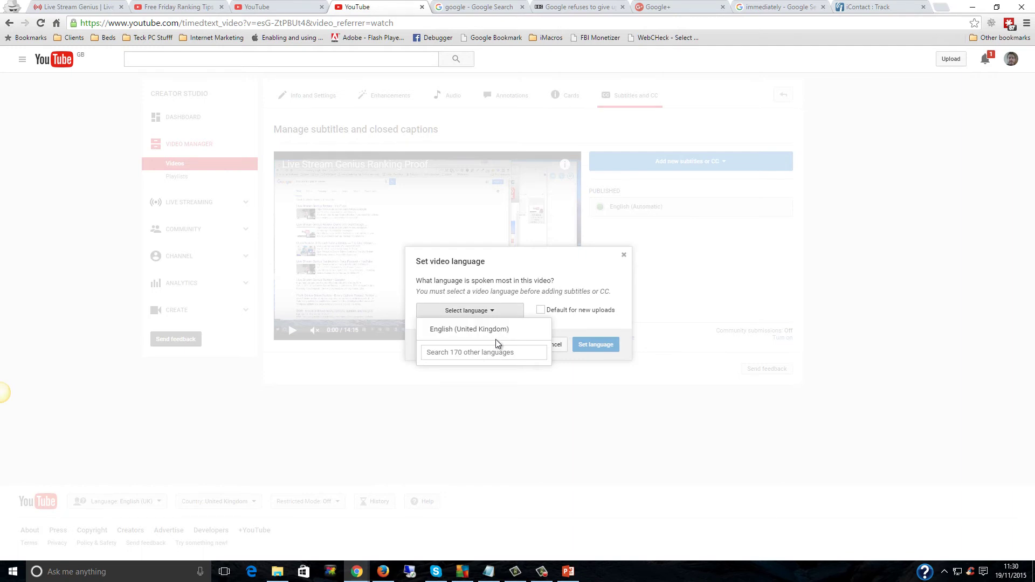
click(514, 281)
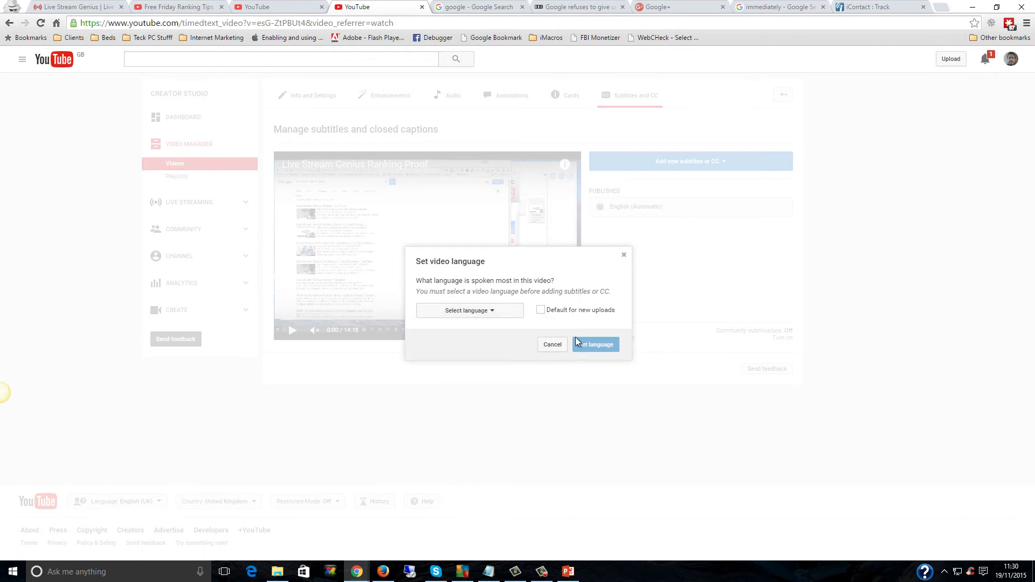
click(552, 345)
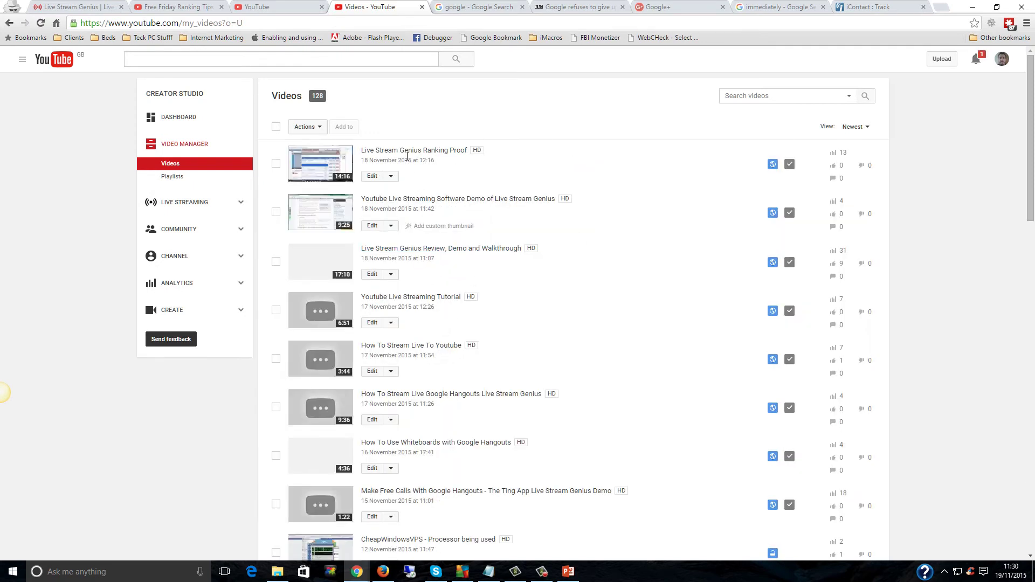
Open the cards editor for "Live Stream Genius Ranking Proof", pause the preview, and display the available card types
click(371, 175)
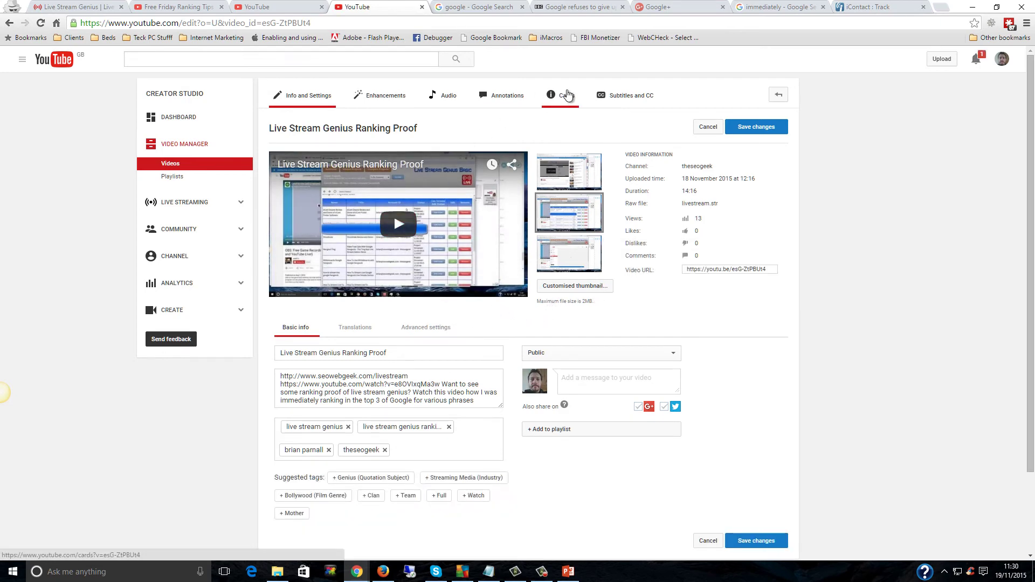
click(567, 97)
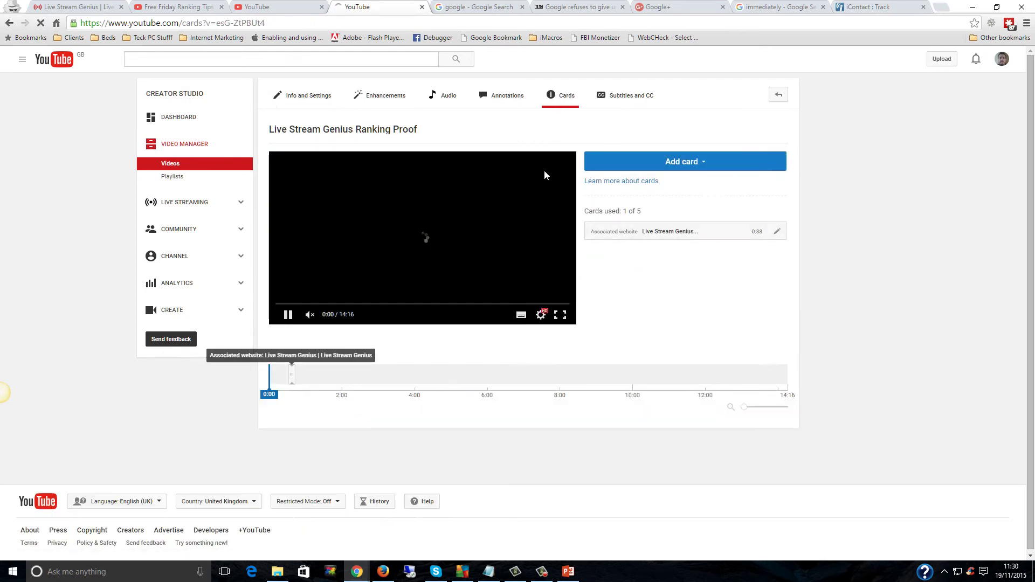
click(288, 315)
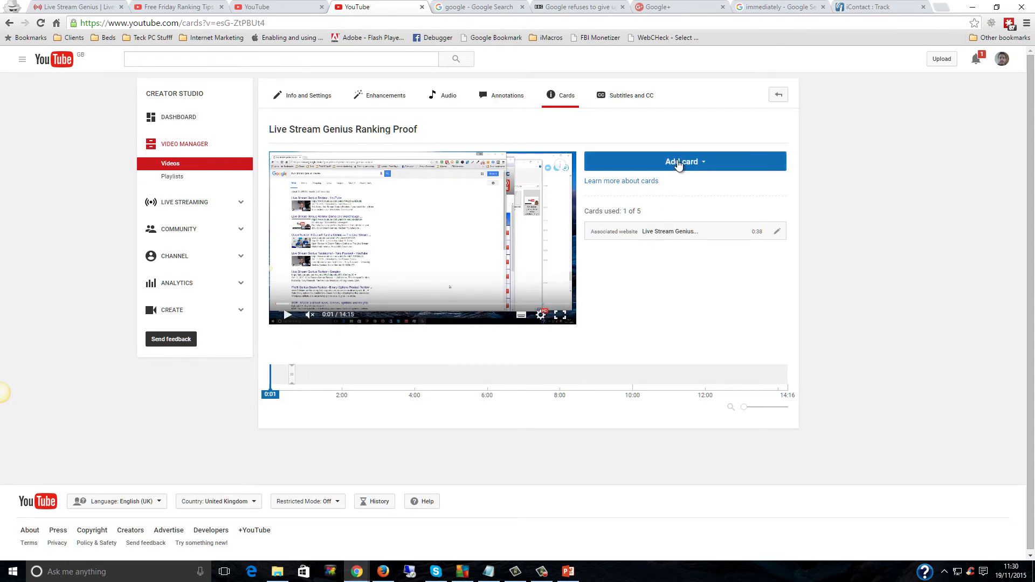
click(699, 168)
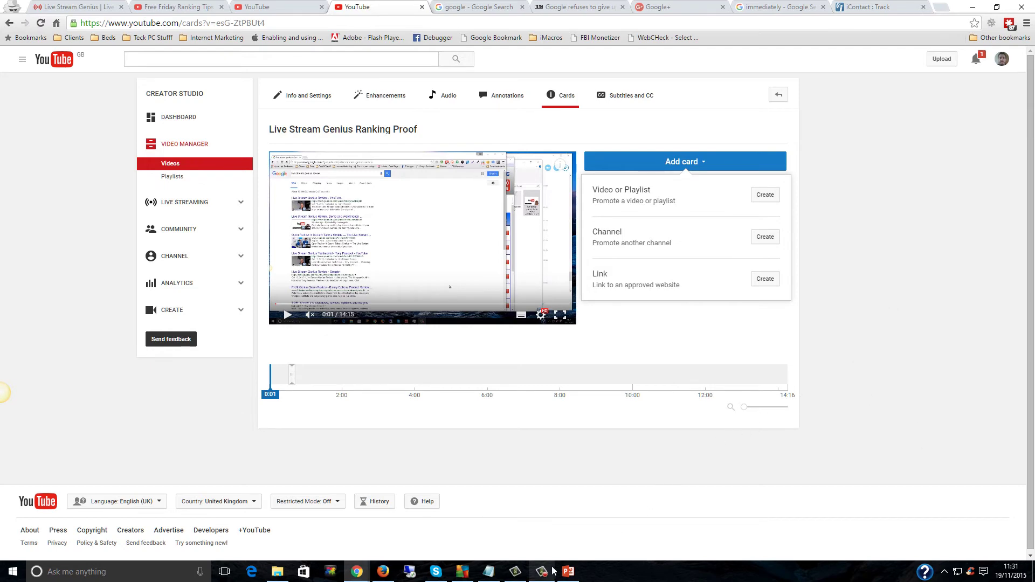
Clear the open windows to reach the desktop and launch Live Stream Genius
click(976, 9)
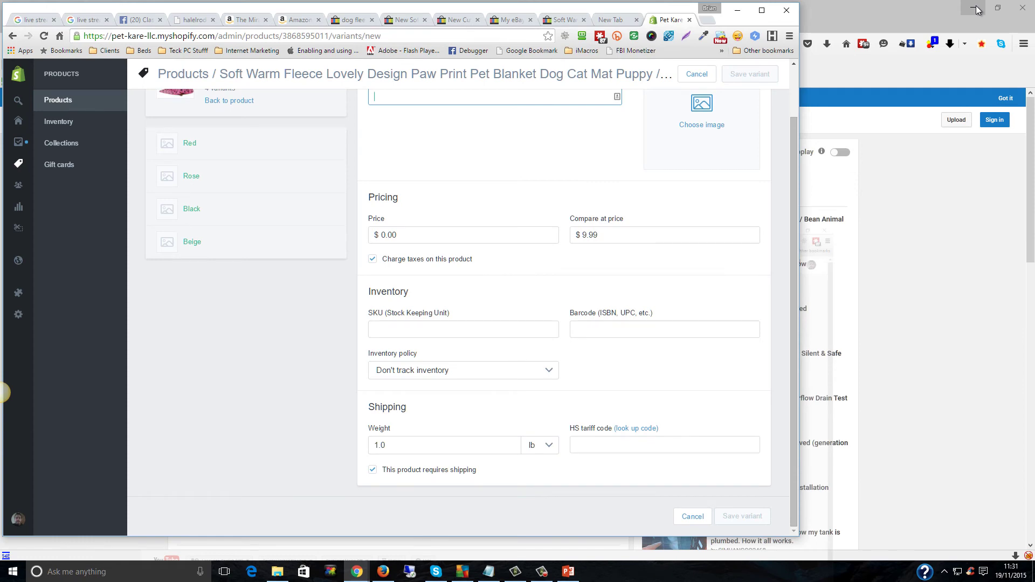
click(1033, 571)
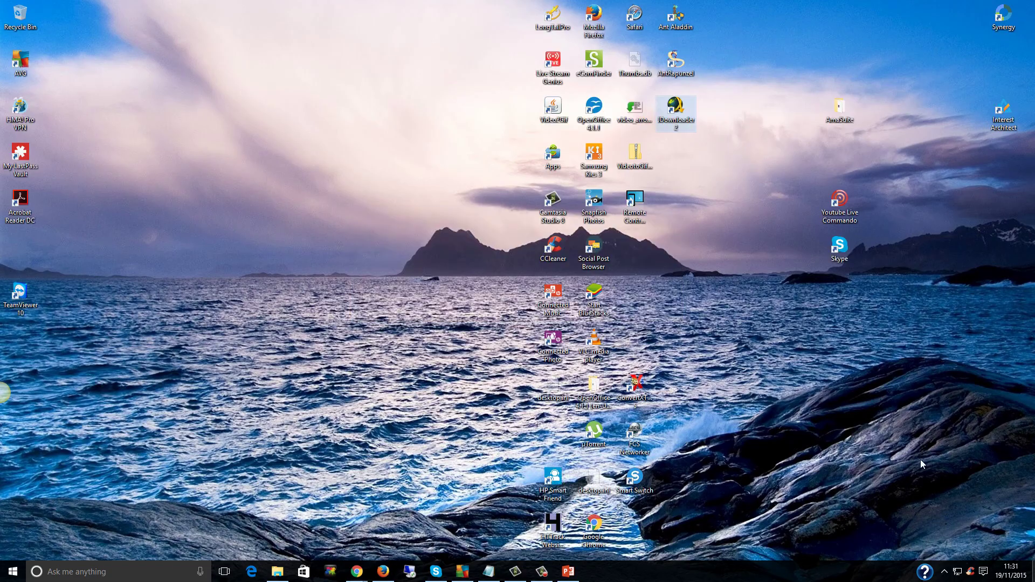
double_click(556, 64)
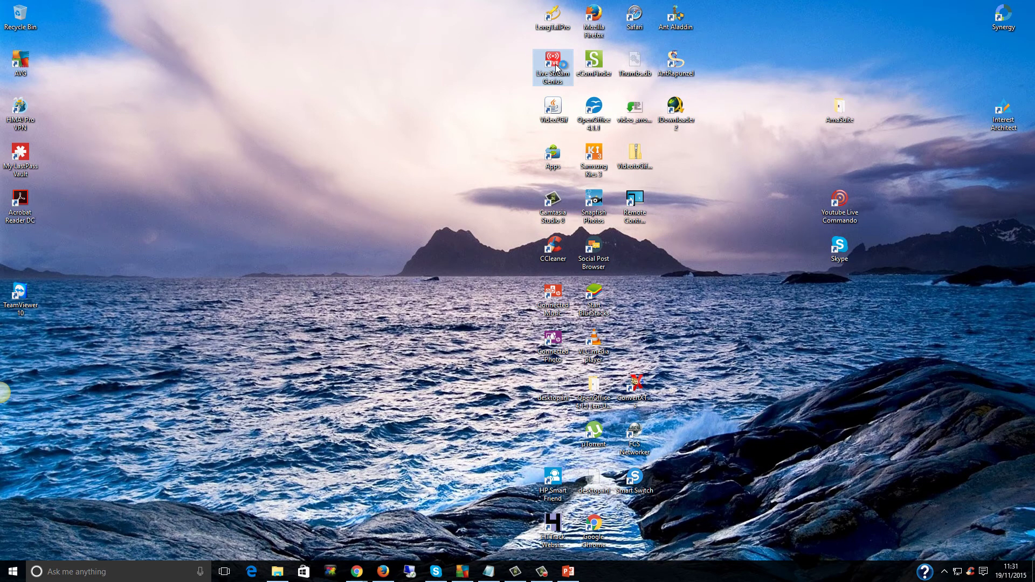
click(853, 452)
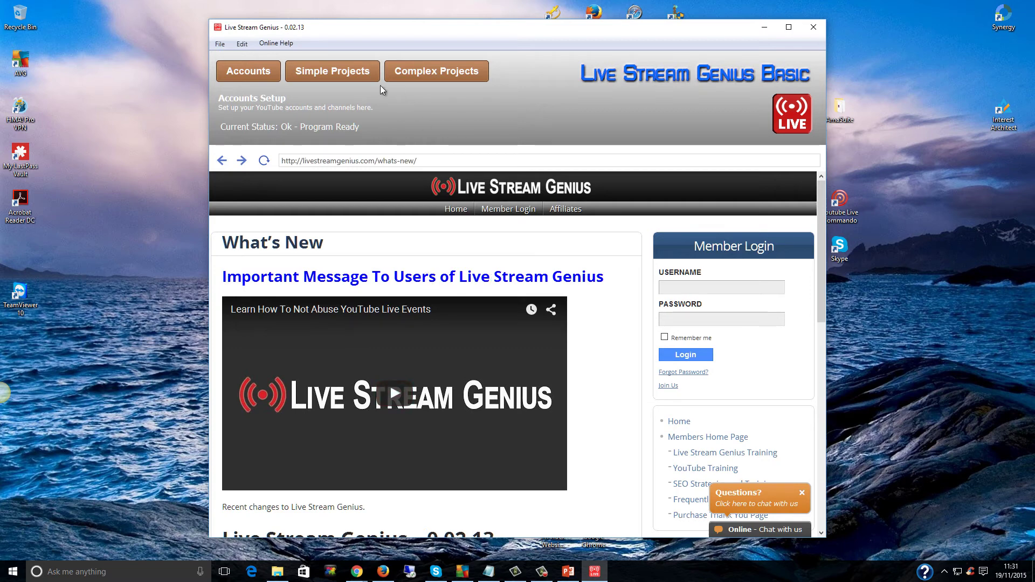
Look through the Simple Projects list and filter it to projects that are To Be Streamed
click(323, 73)
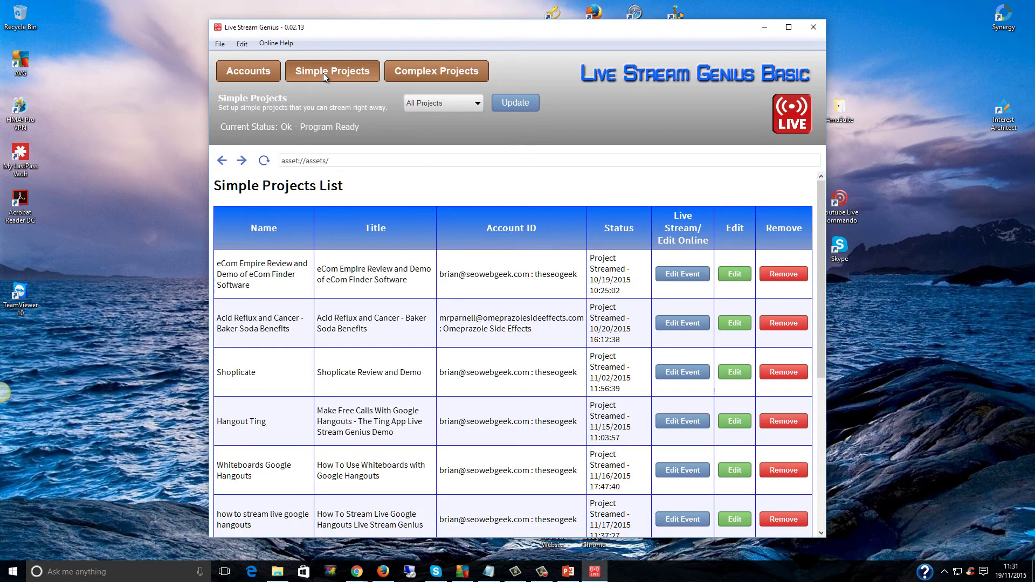
scroll(526, 320, down, 5)
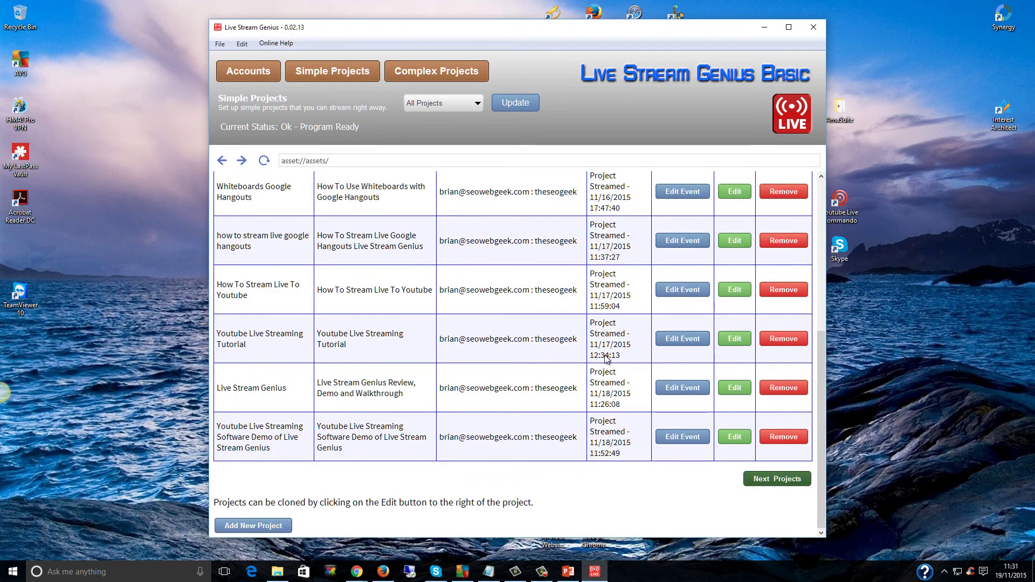
scroll(581, 312, up, 5)
click(479, 104)
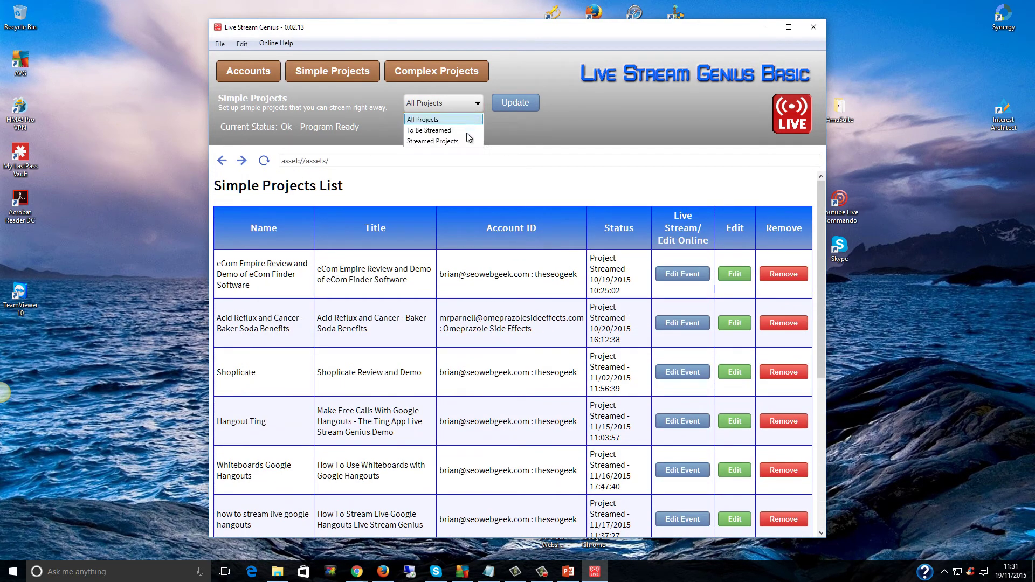
click(465, 132)
click(522, 104)
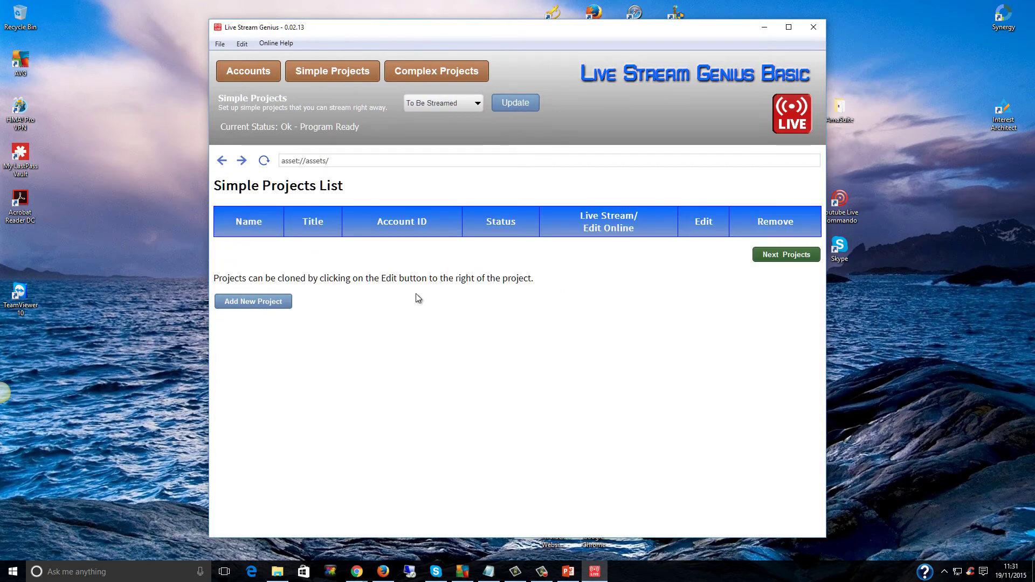
Start a new simple project, review its video settings, and place the cursor in the Video GeoLocation field
click(278, 300)
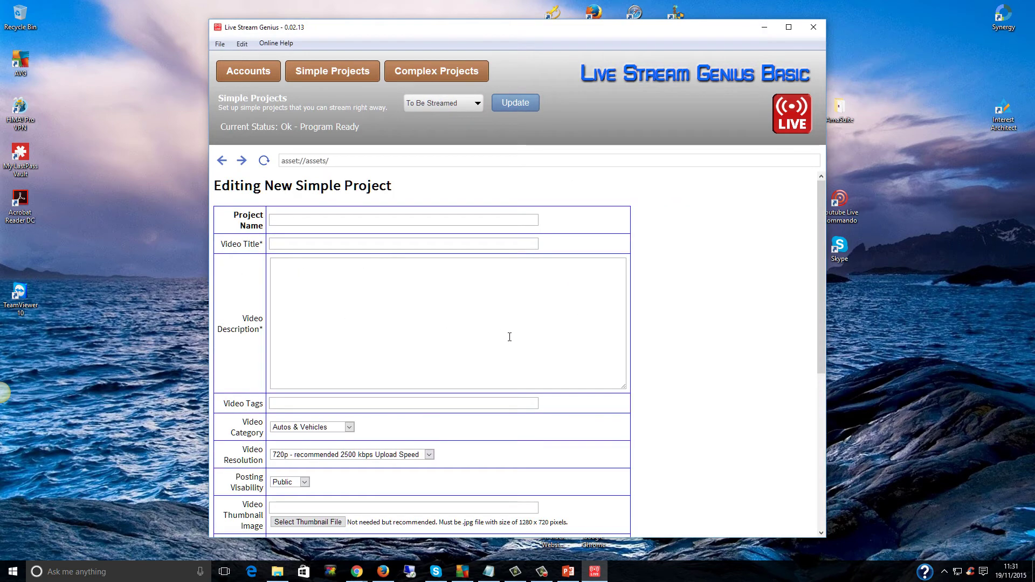
scroll(507, 340, down, 2)
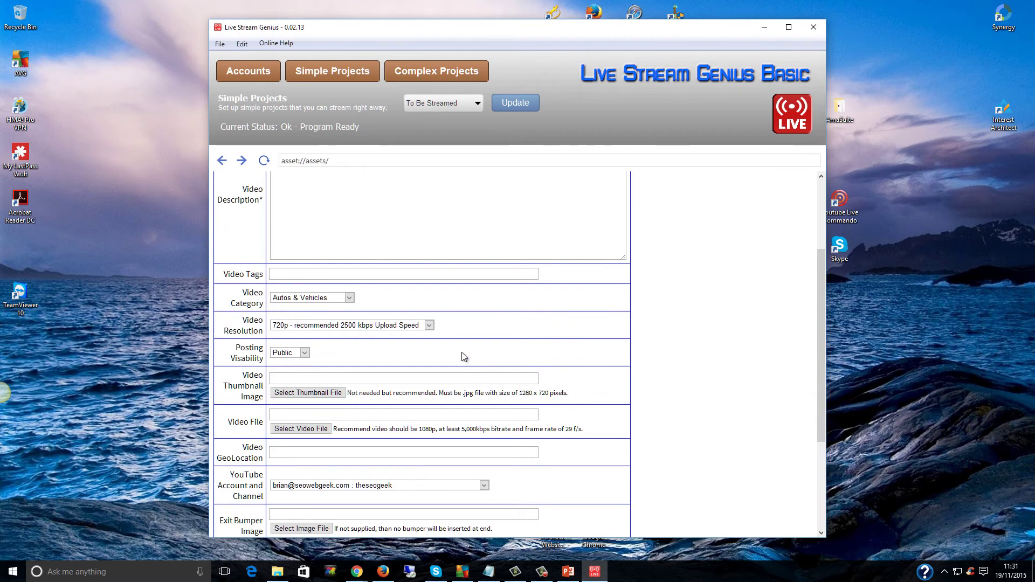
scroll(462, 352, down, 1)
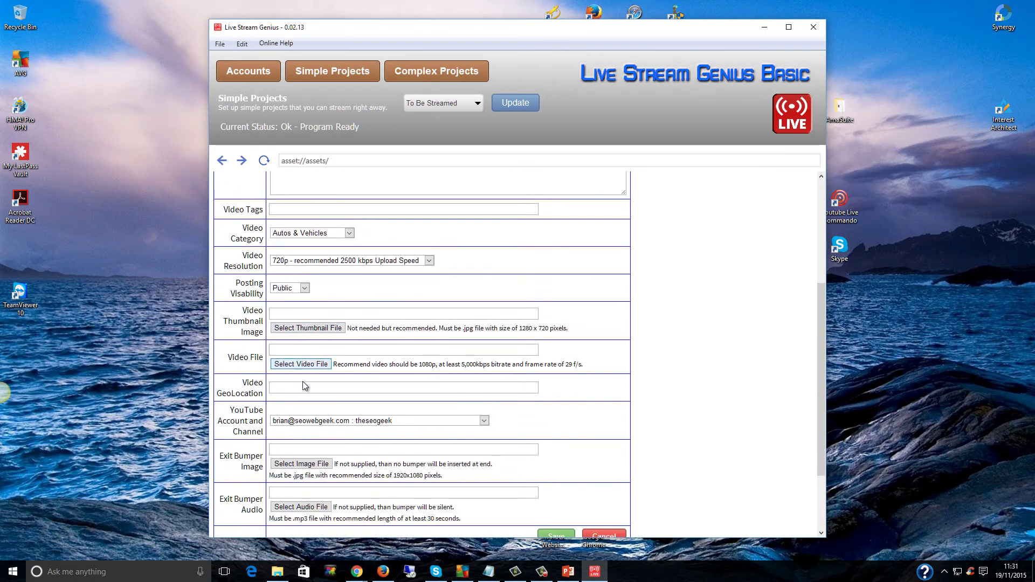
click(316, 388)
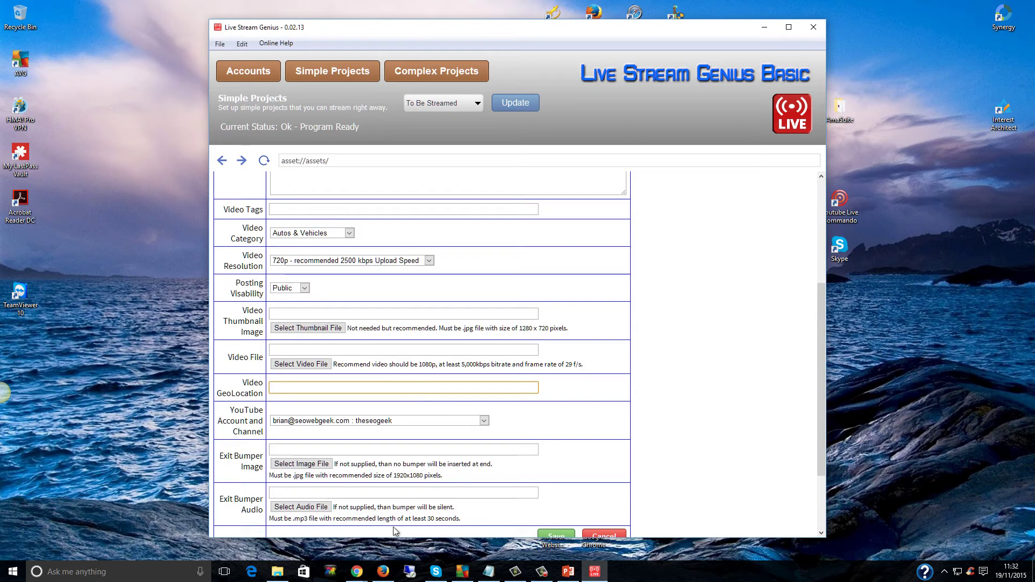
Switch to Firefox, search the web for "plumber birmingham" in a new tab, and view the local plumber listings
click(383, 575)
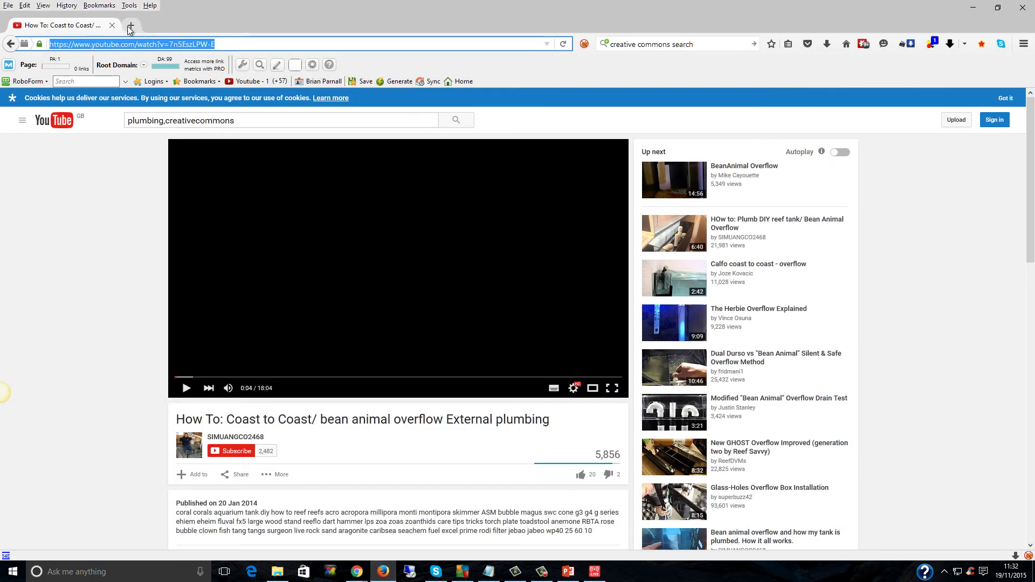
click(130, 27)
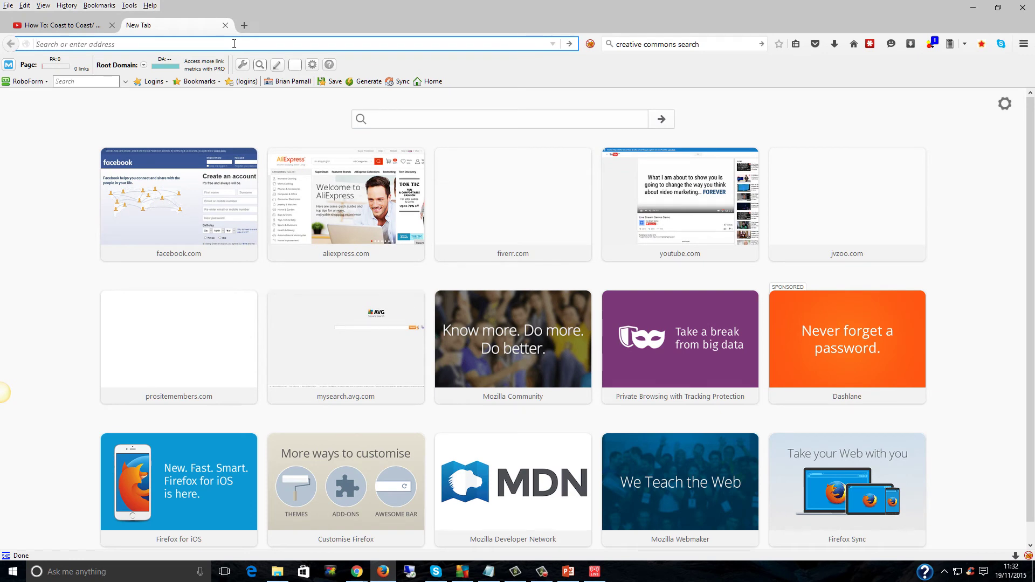
text(pl)
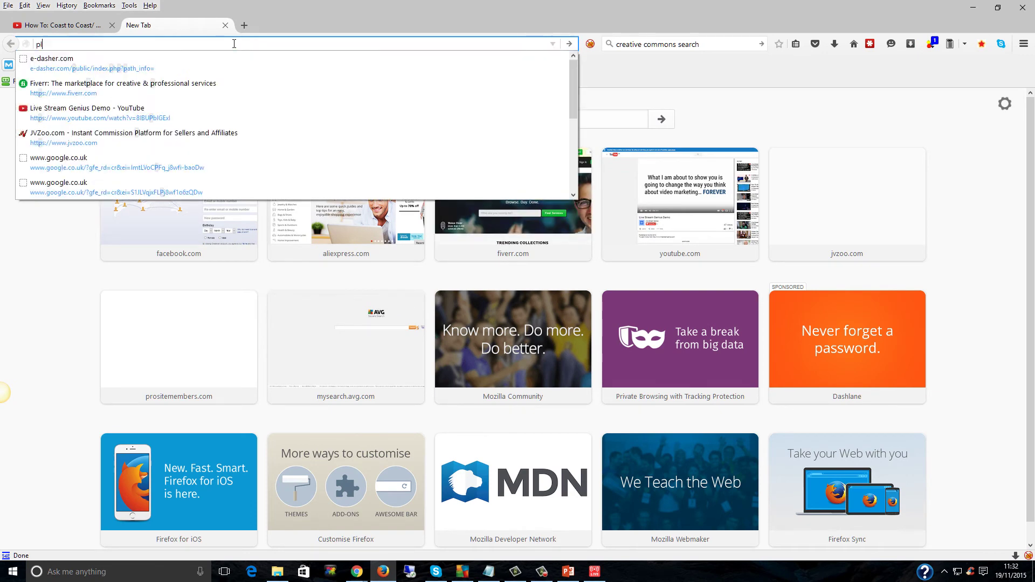
text(umber birmingham)
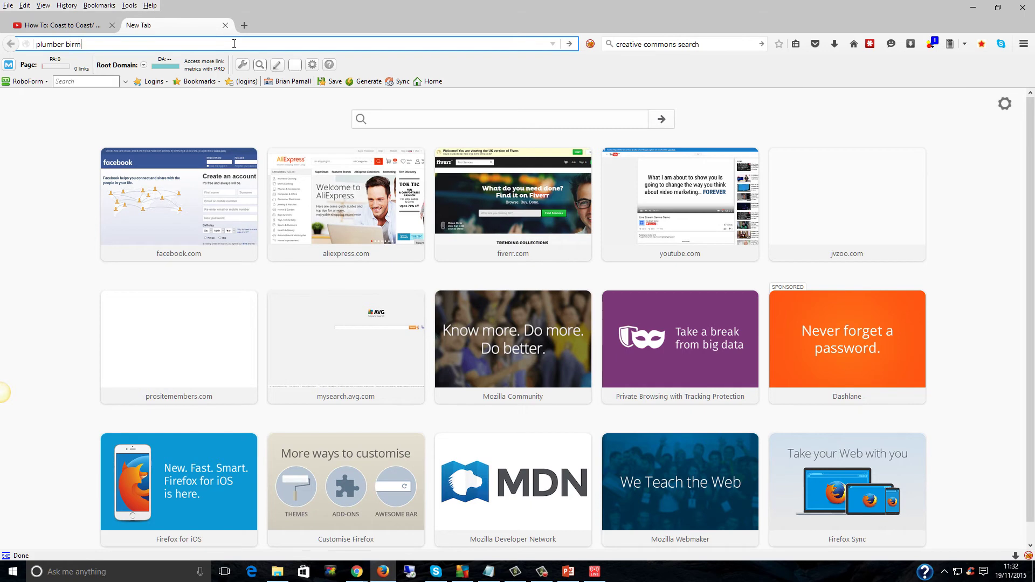
key(Return)
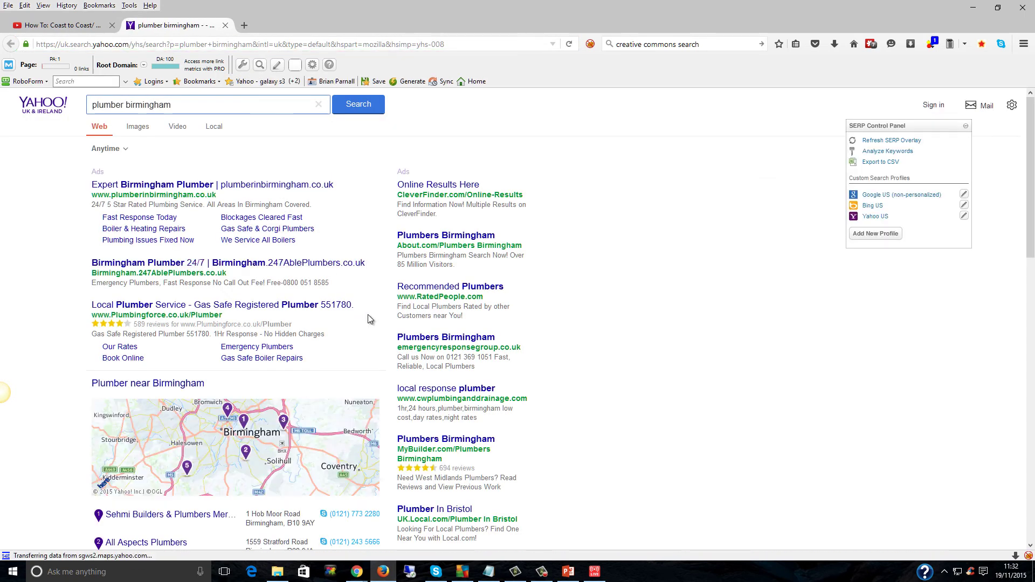
scroll(367, 314, down, 4)
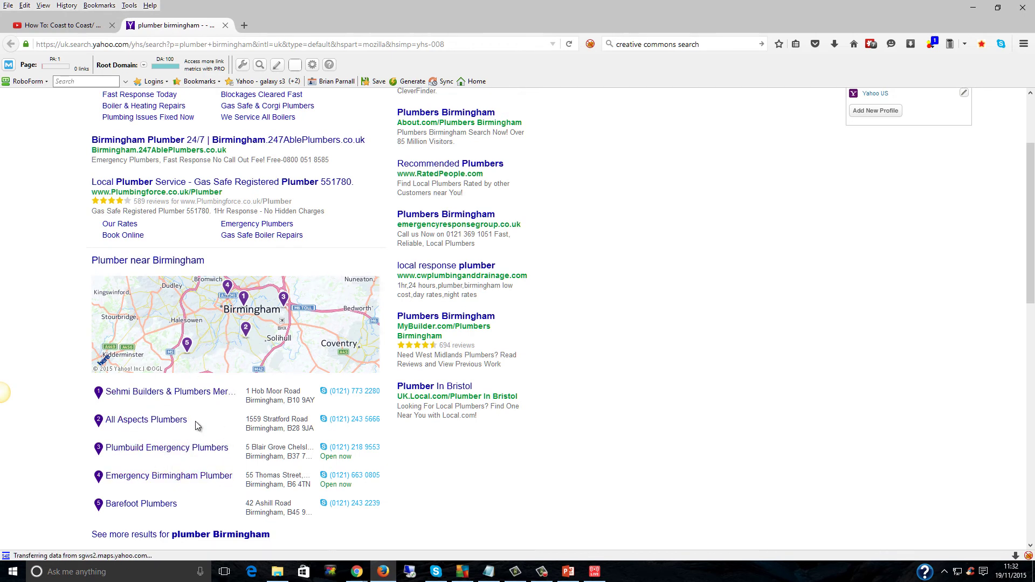
Open google.com in the current tab, search for "plumber birmingham", and view the map listings of local plumbers
click(190, 44)
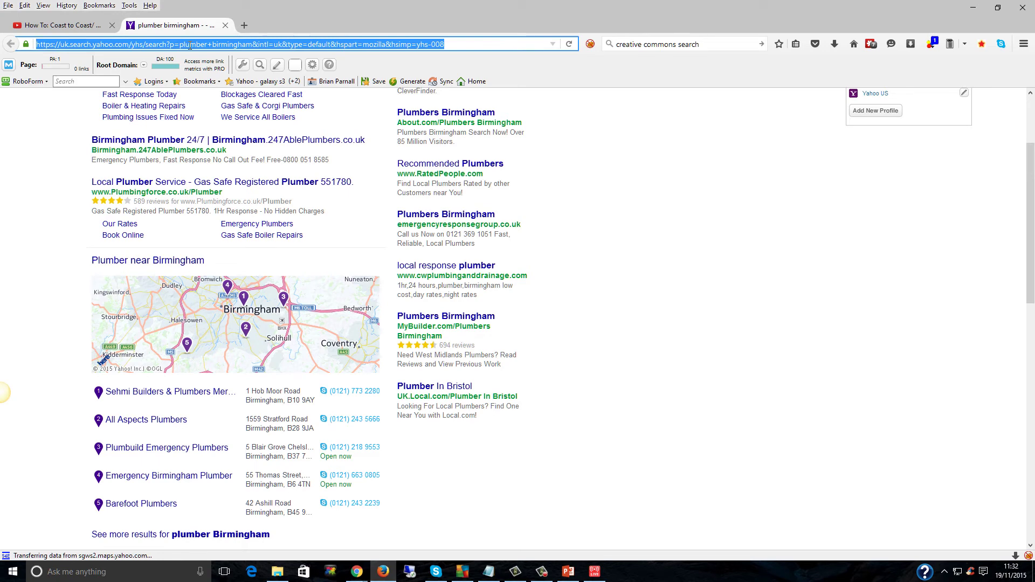
text(google.com)
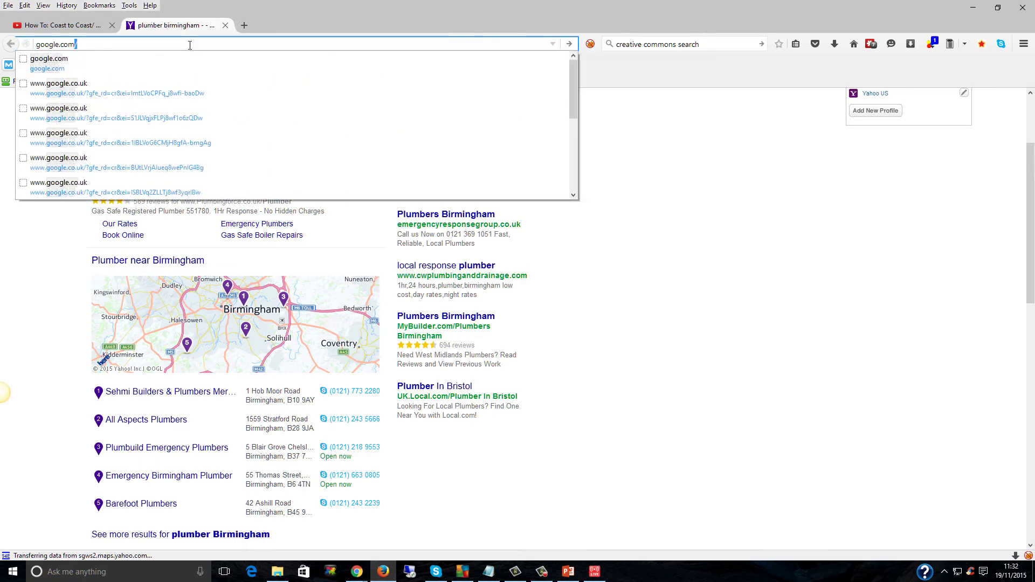
key(Return)
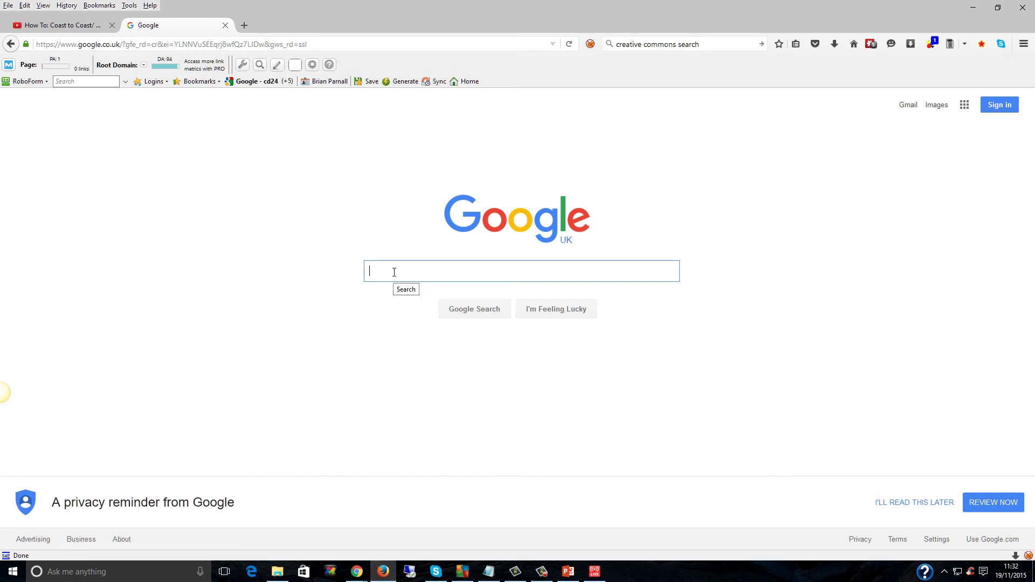
text(plumber )
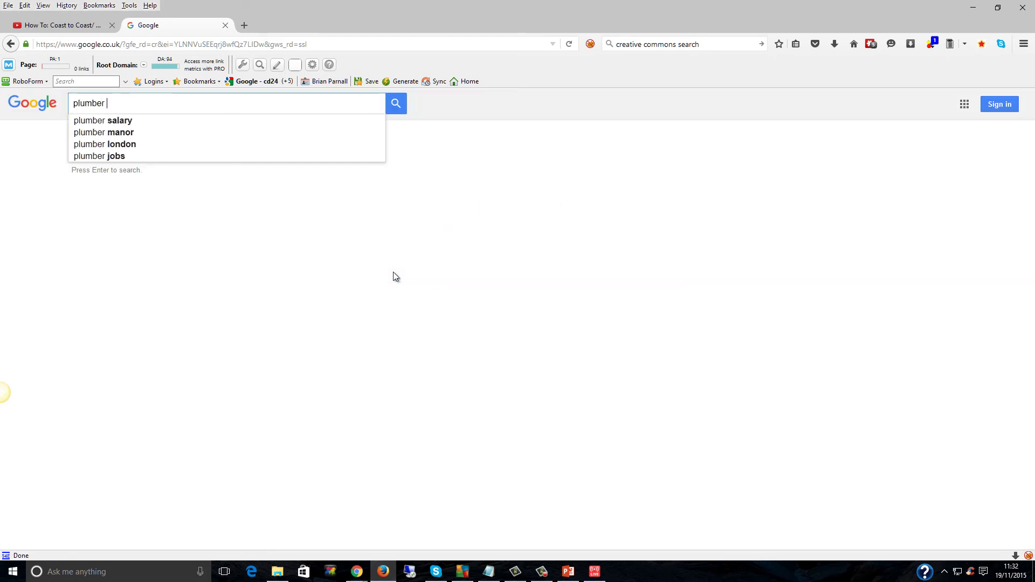
text(b)
key(Down)
key(Down)
key(Down)
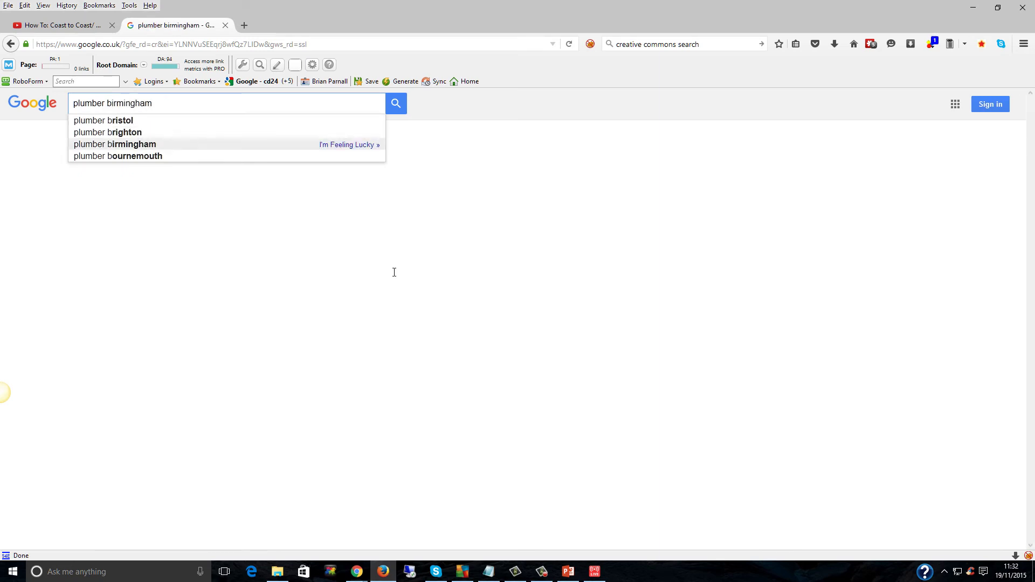
key(Return)
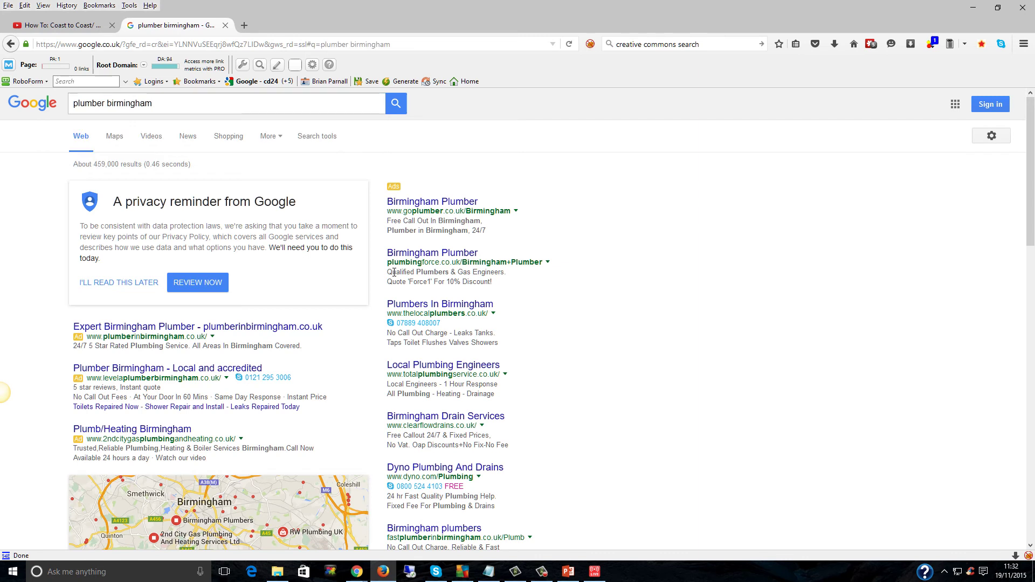
scroll(331, 374, down, 3)
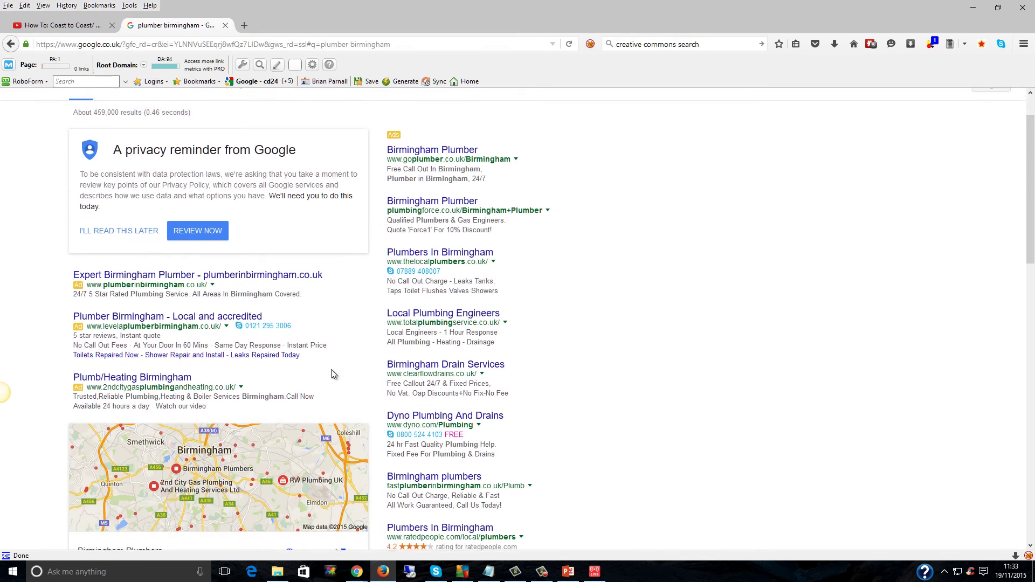
scroll(331, 374, down, 2)
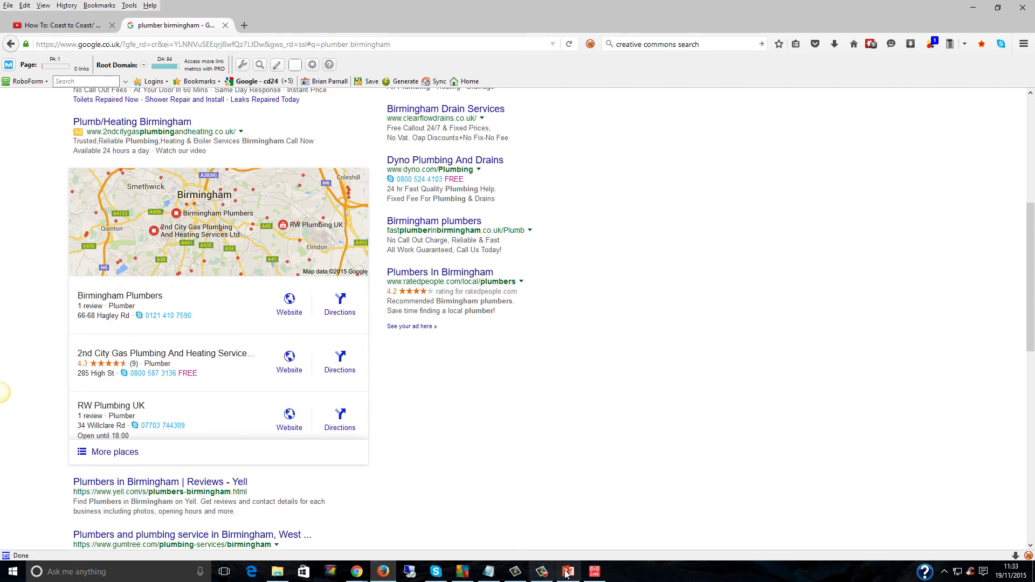
Switch to Live Stream Genius and point out the Video GeoLocation and Video Description fields by placing the cursor in each
click(594, 572)
click(377, 391)
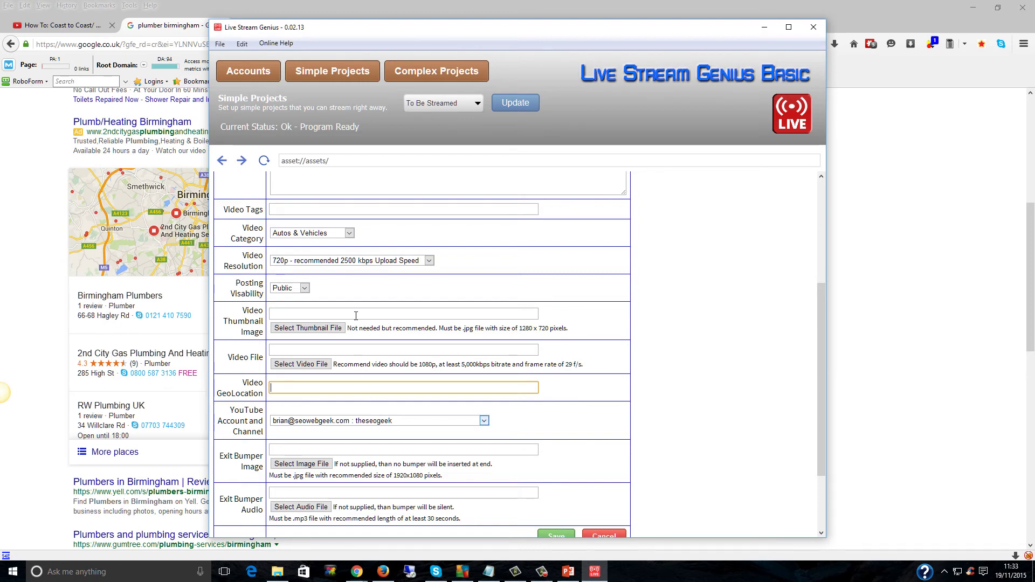
scroll(349, 297, up, 3)
click(345, 254)
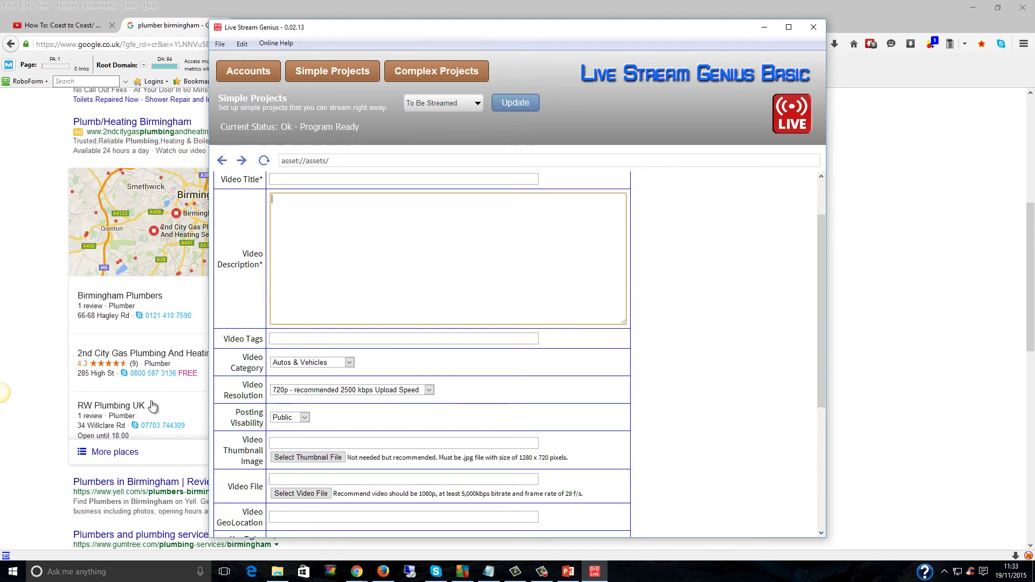
Return to Firefox, change the Google search to "seo birmingham", and look through the local map listings
click(48, 355)
scroll(48, 355, up, 2)
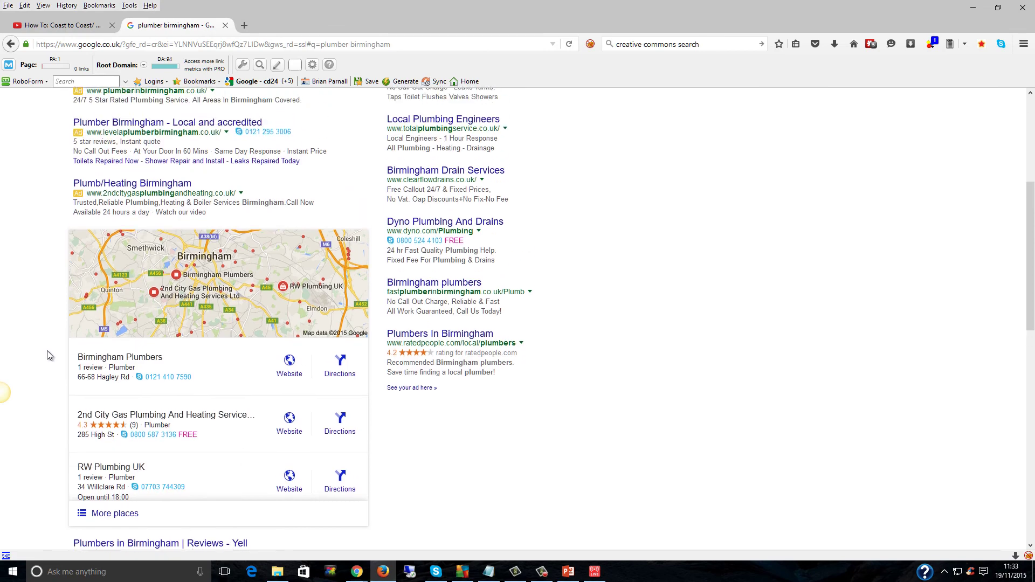
scroll(47, 354, up, 8)
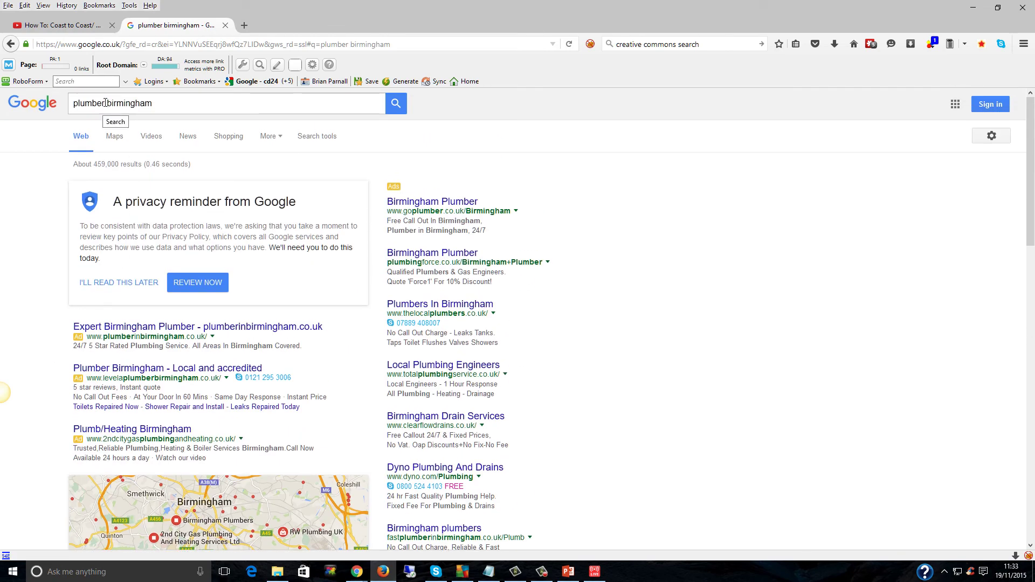
drag(105, 103, 67, 107)
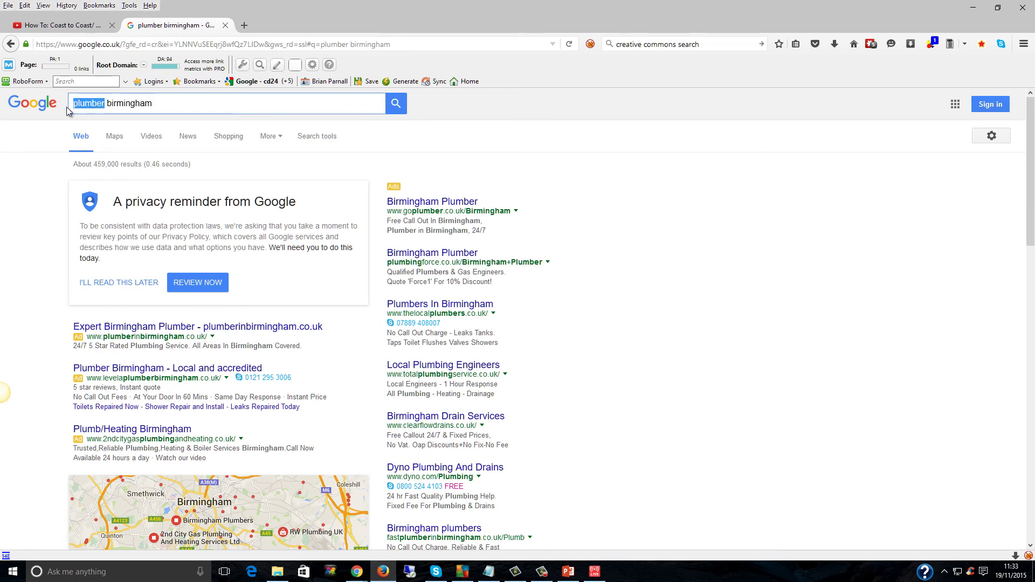
text(seo)
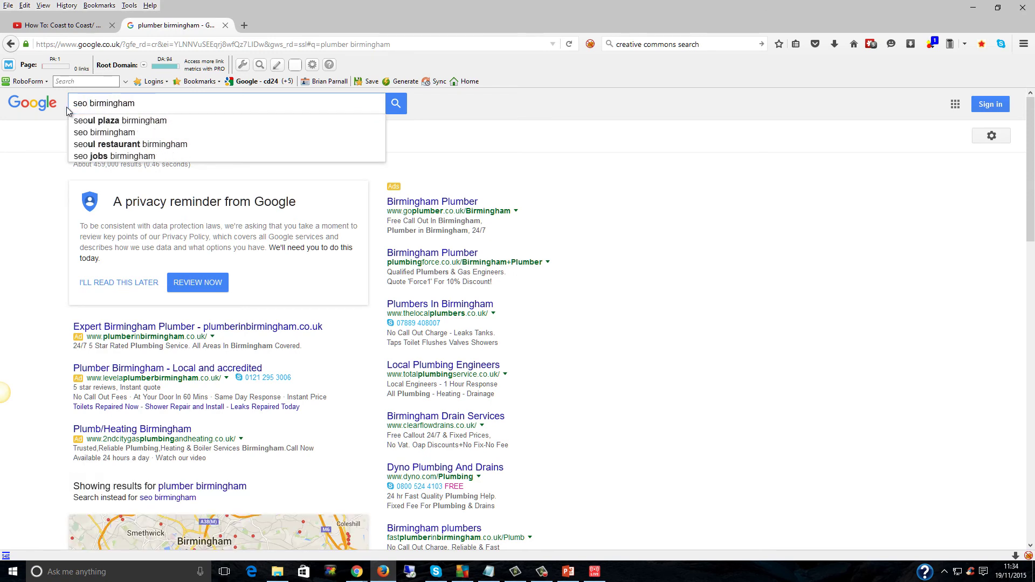
key(Return)
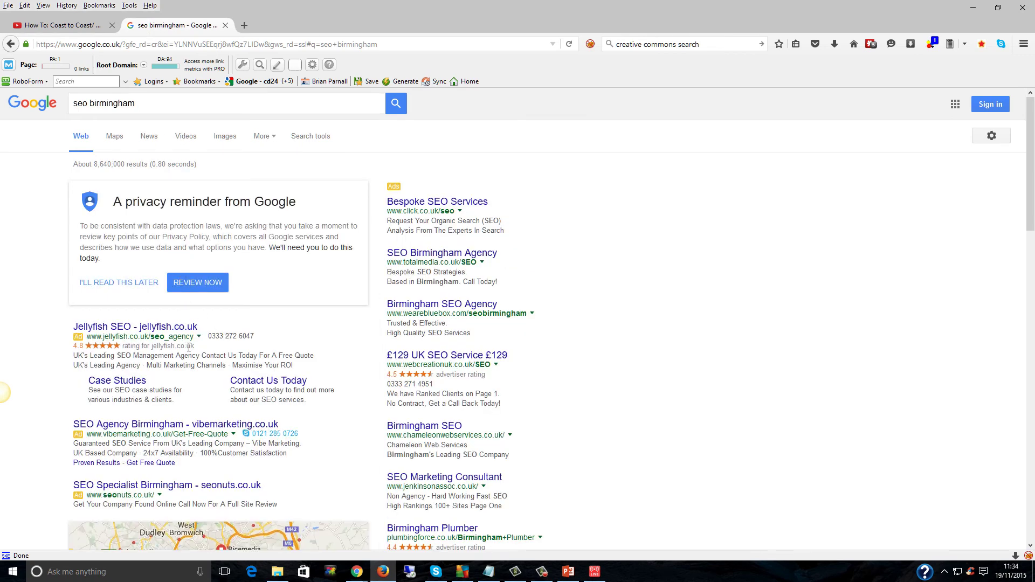
scroll(189, 347, down, 3)
scroll(189, 347, down, 4)
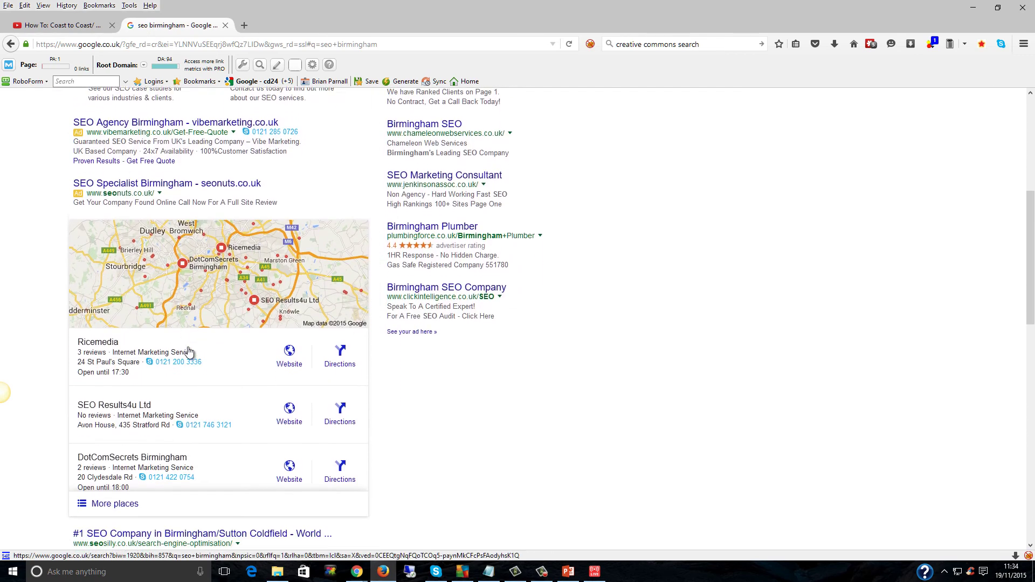
scroll(261, 459, down, 2)
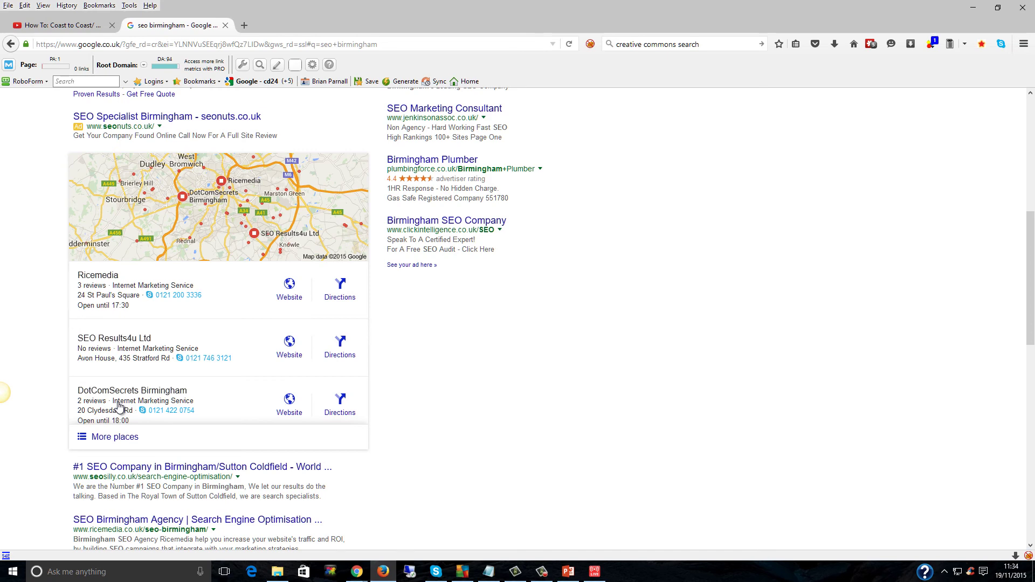
scroll(119, 407, up, 7)
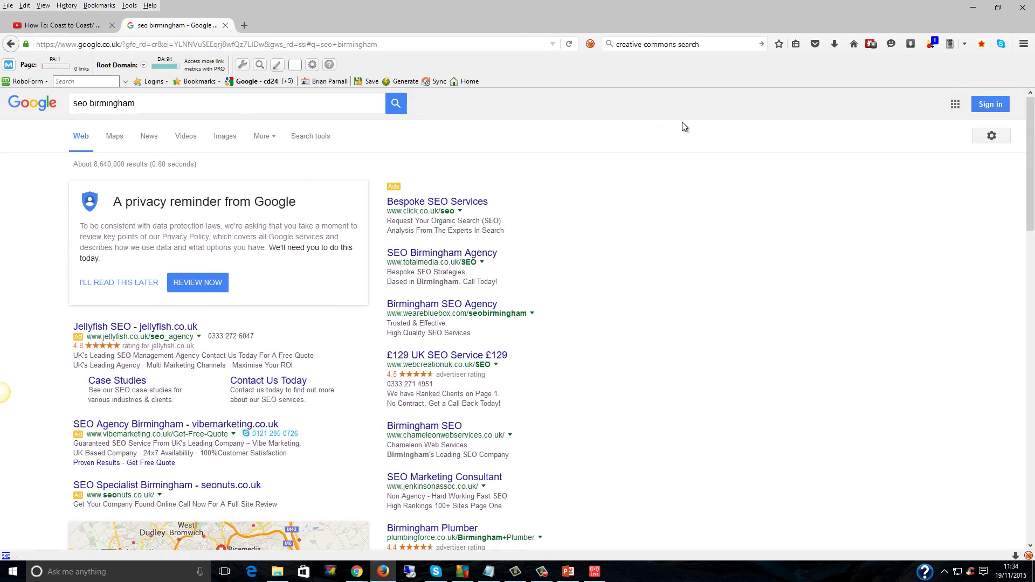
Close Firefox with all its tabs and switch to PowerPoint, highlighting "Creative Commons" and "Playlist" on the Cover slide
click(1023, 8)
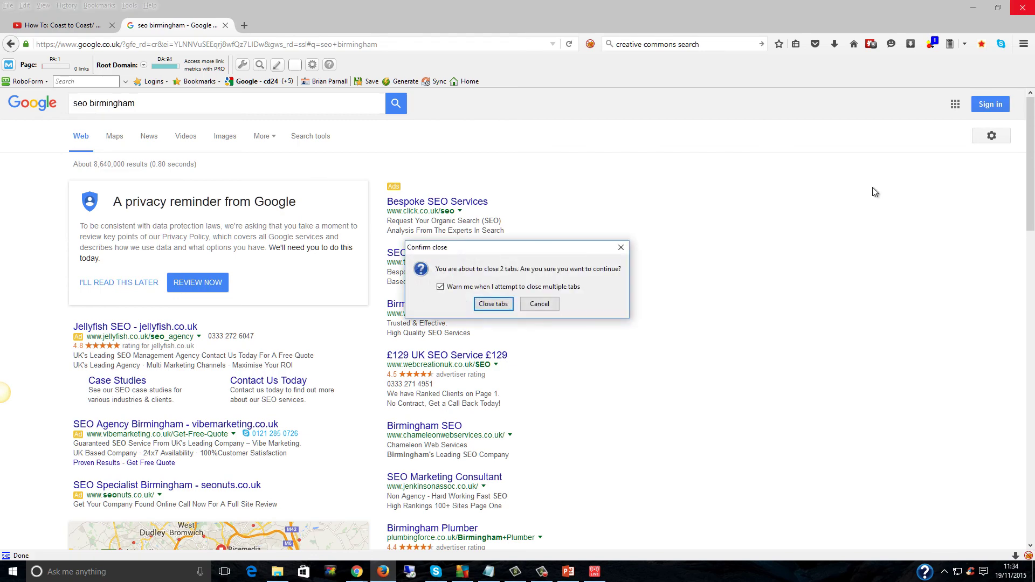
click(480, 304)
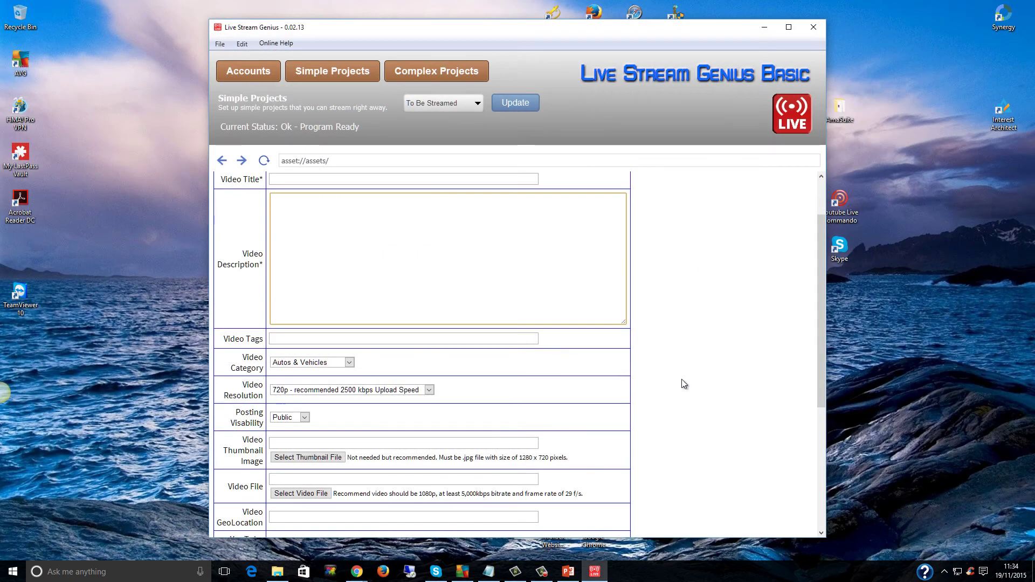
click(568, 571)
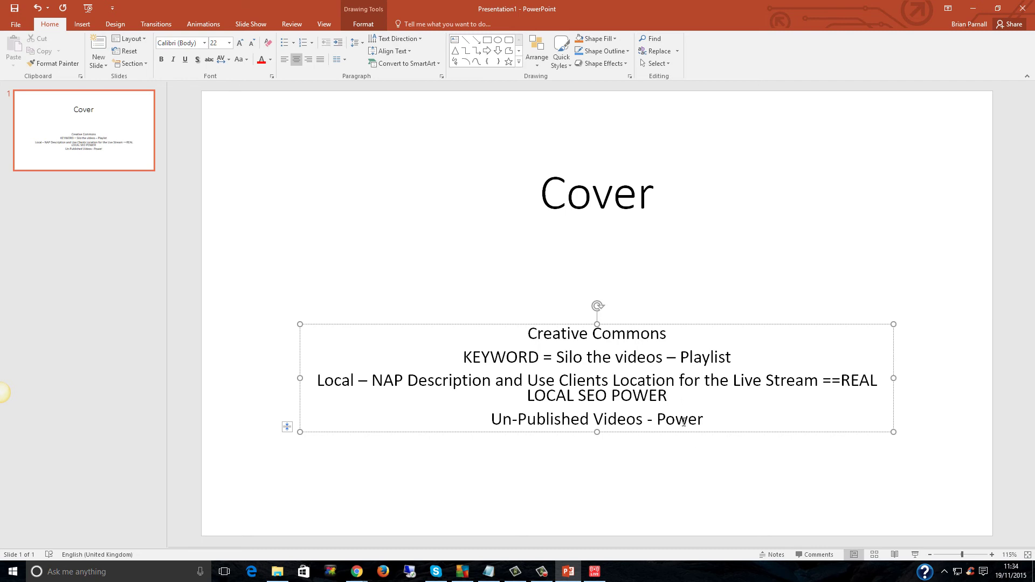
drag(530, 335, 668, 336)
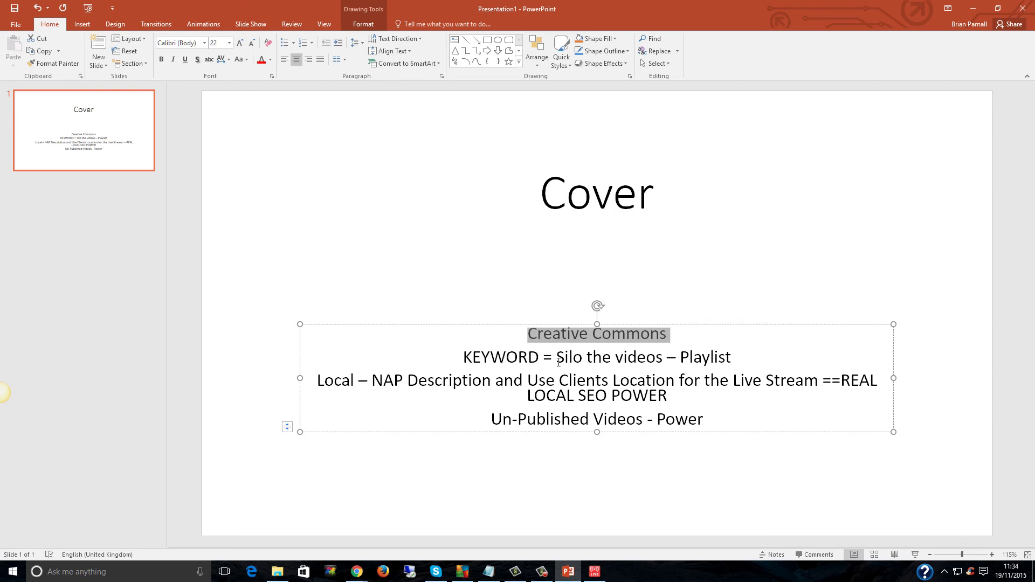
drag(682, 358, 736, 358)
key(Right)
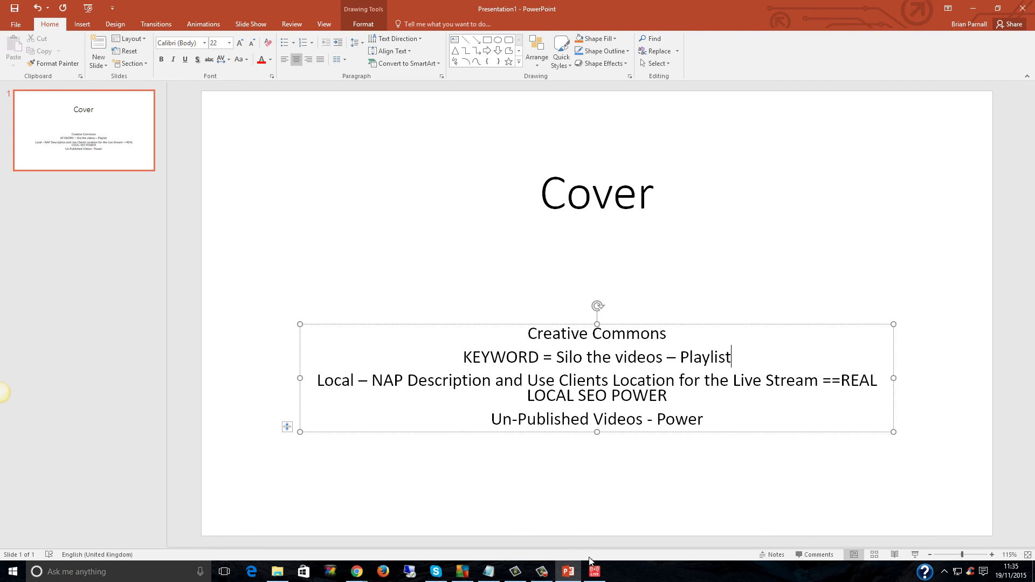
Switch to Live Stream Genius and place the cursor in the project's Exit Bumper Image field
click(595, 572)
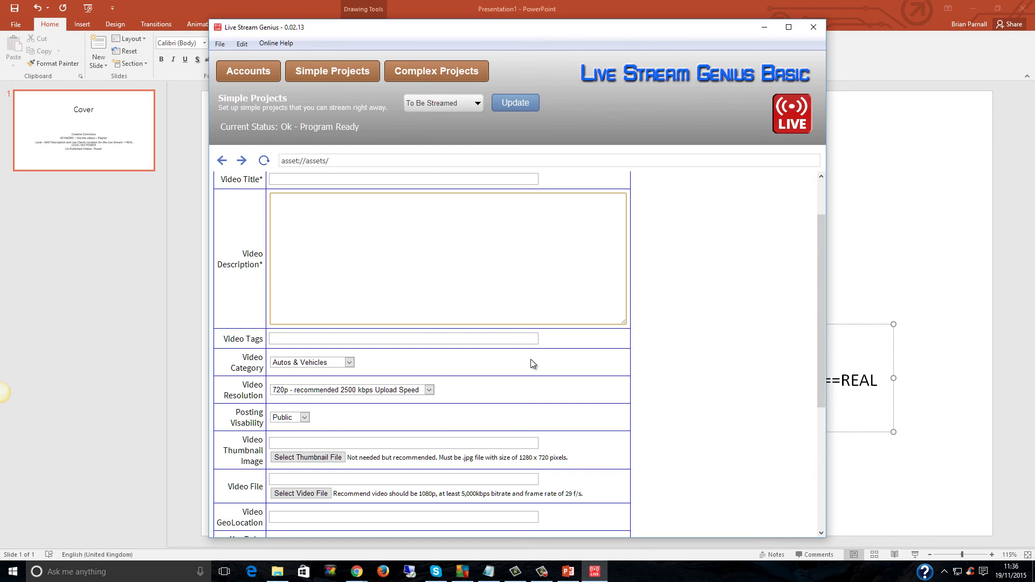
scroll(531, 360, down, 4)
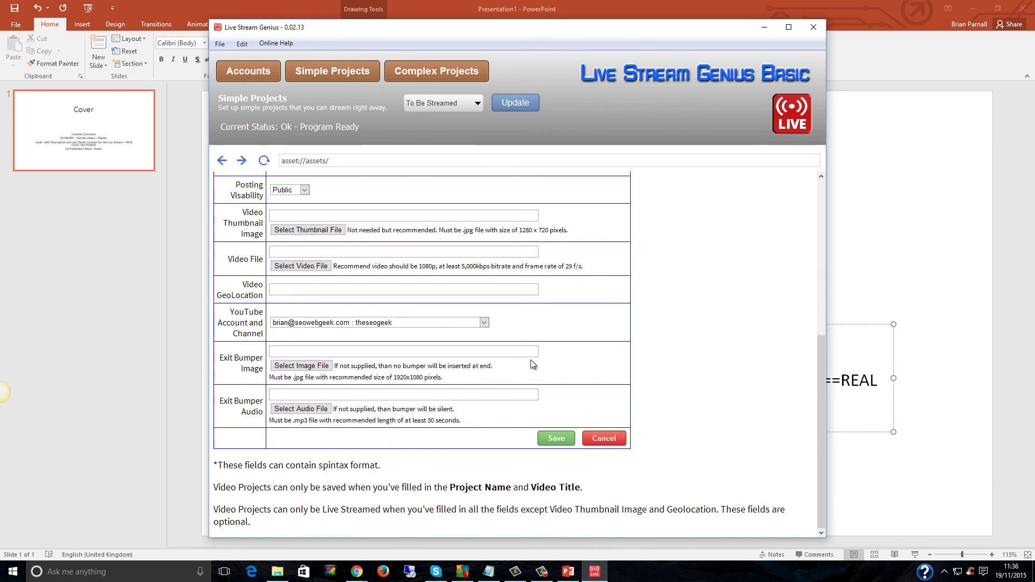
click(278, 351)
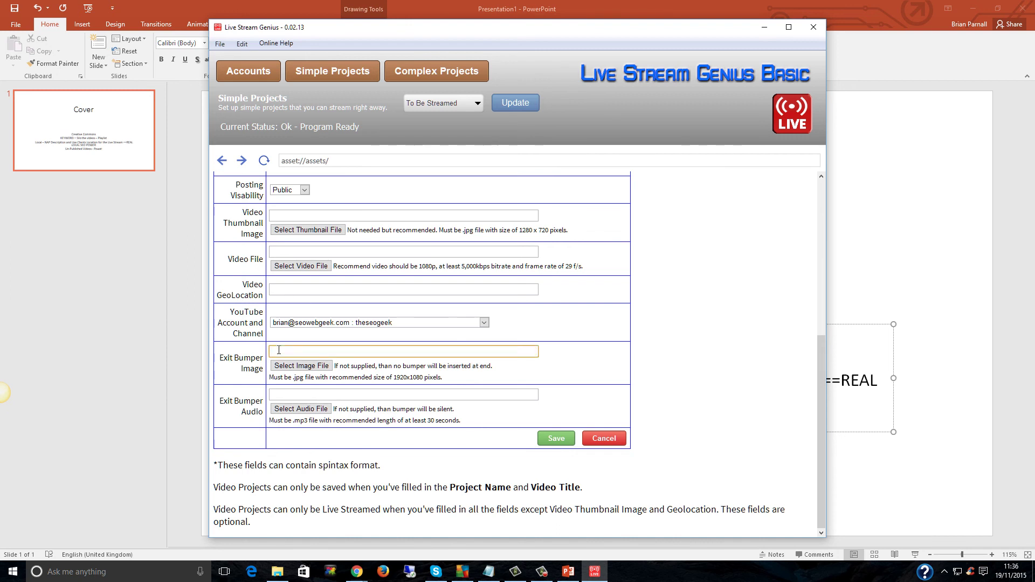